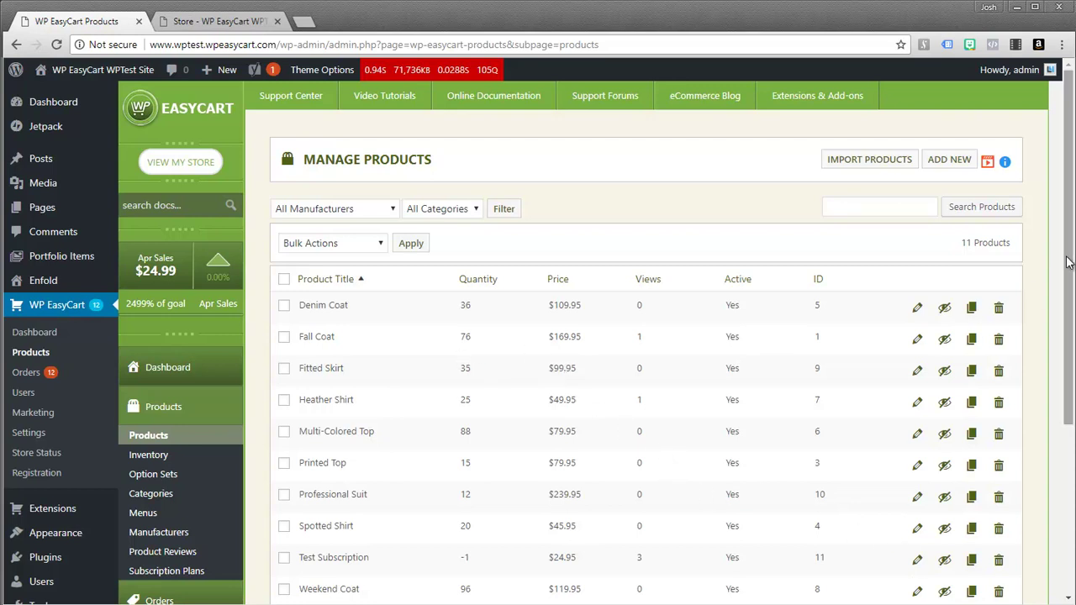
# Step: Open EasyCart Settings > Payment and review the Bill Later, PayPal and Stripe gateway options
pyautogui.moveTo(1068, 263); pyautogui.dragTo(1071, 299)
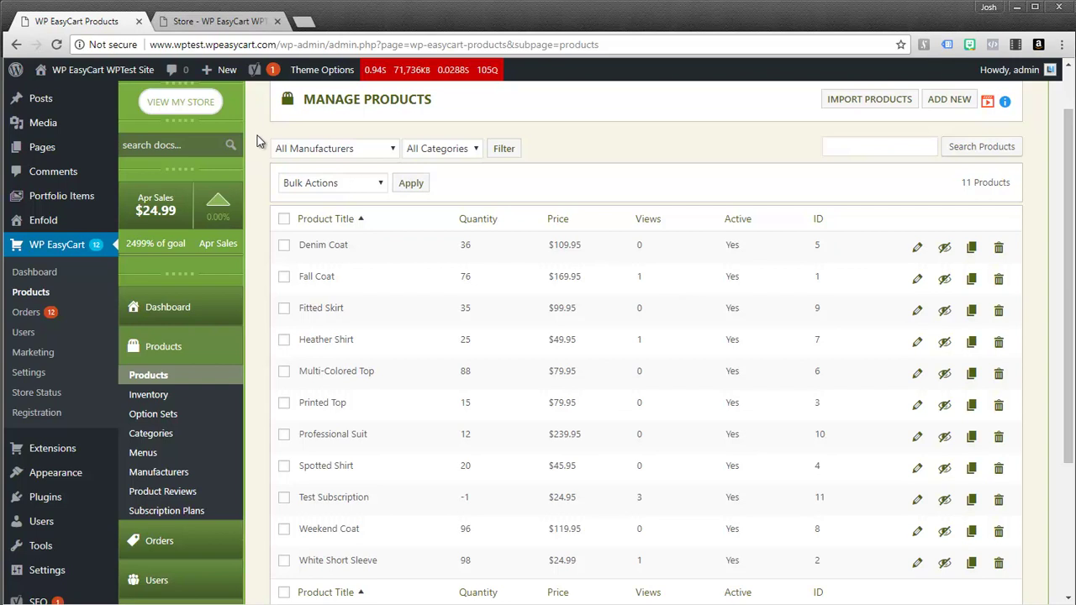
pyautogui.scroll(-1, 274, 164)
pyautogui.scroll(-1, 277, 168)
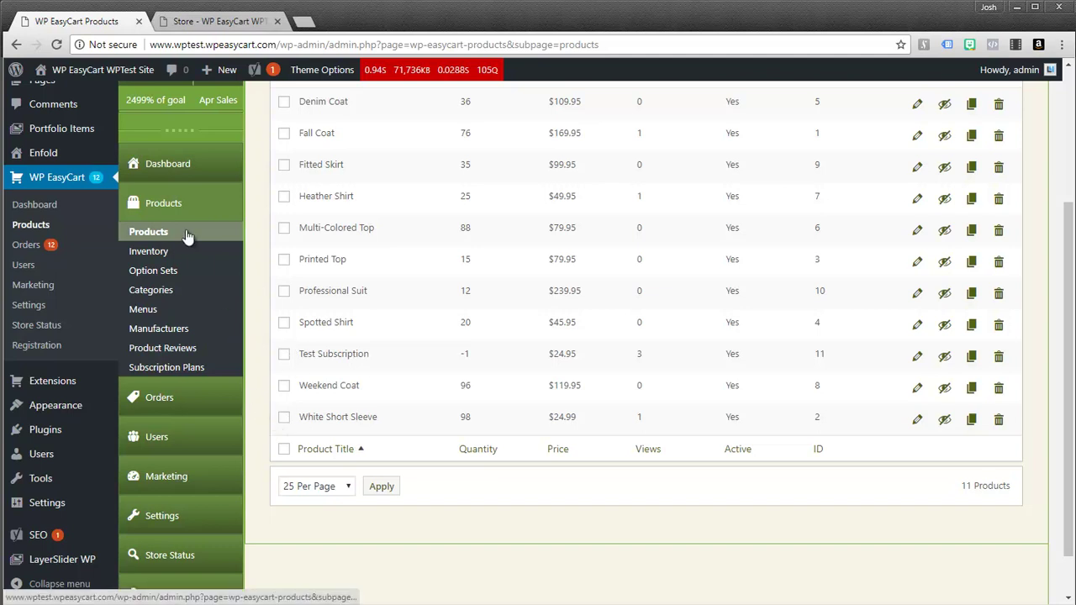
pyautogui.click(180, 520)
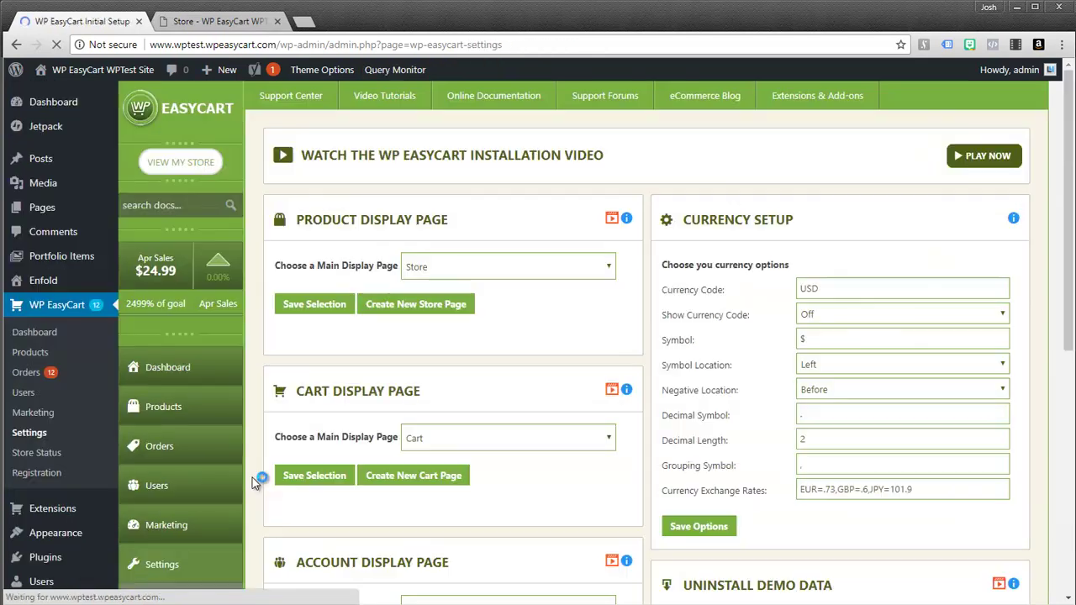
pyautogui.scroll(-3, 256, 379)
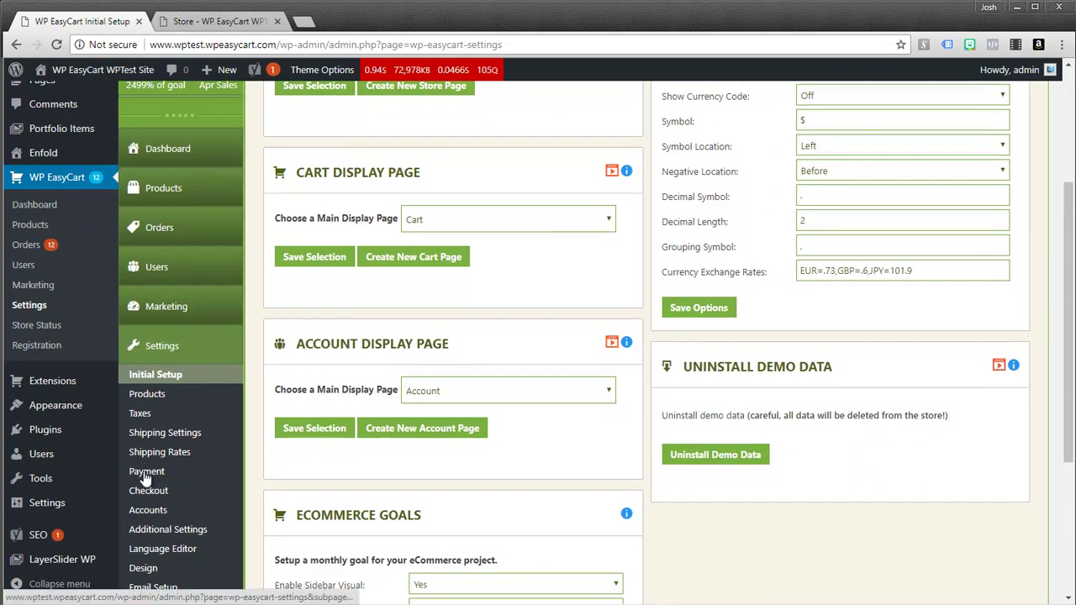
pyautogui.click(195, 472)
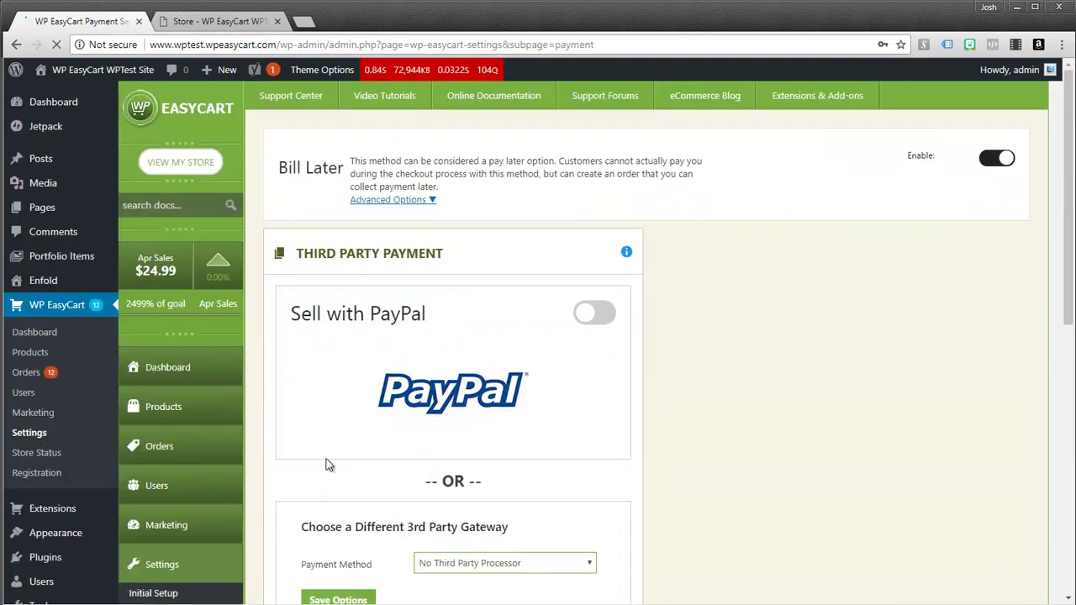
pyautogui.scroll(-1, 419, 426)
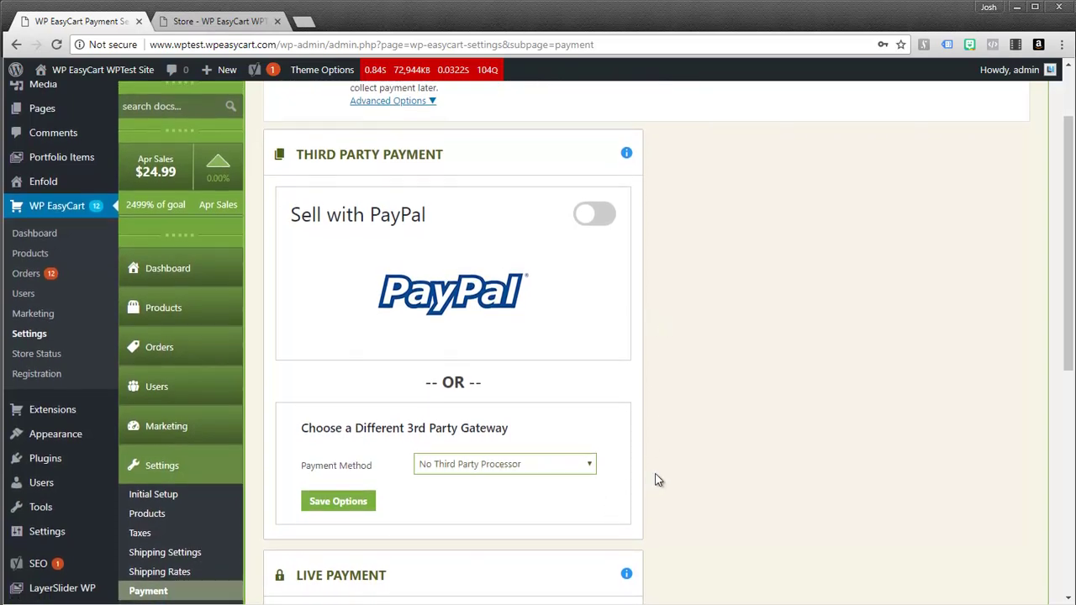
pyautogui.scroll(-1, 660, 479)
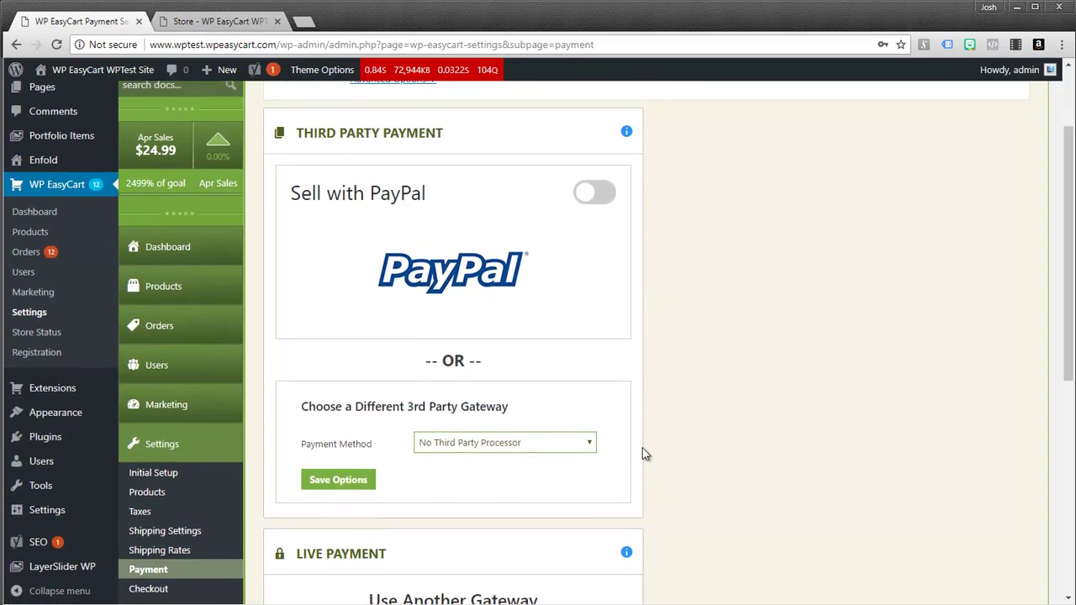
pyautogui.scroll(-1, 642, 448)
pyautogui.scroll(-1, 644, 454)
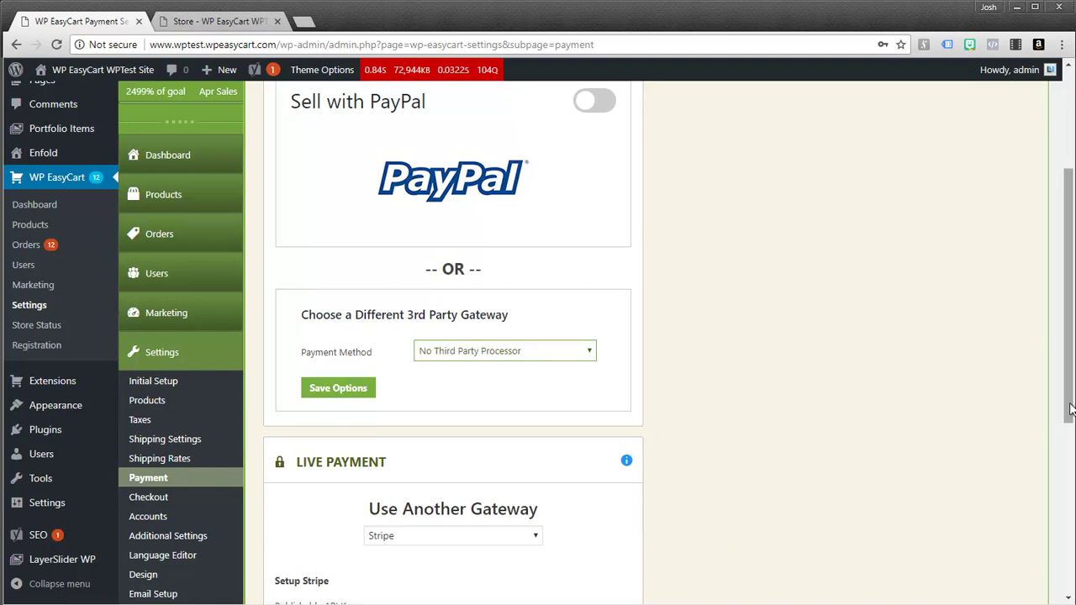
pyautogui.moveTo(1070, 409); pyautogui.dragTo(1071, 298)
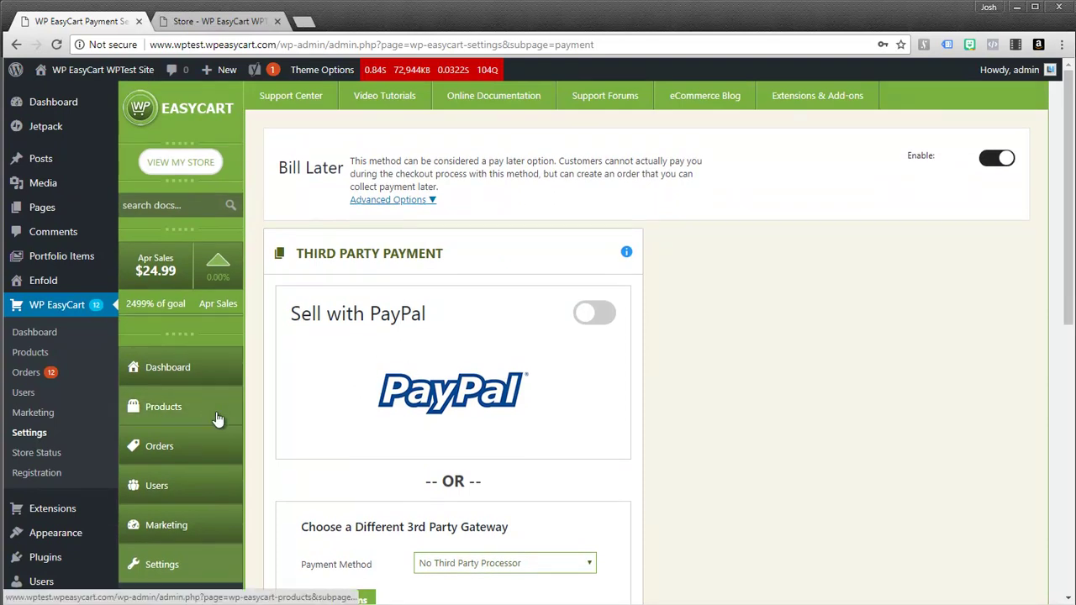
# Step: On the storefront Store page, open and scroll through the Test Subscription sign-up checkout
pyautogui.click(223, 22)
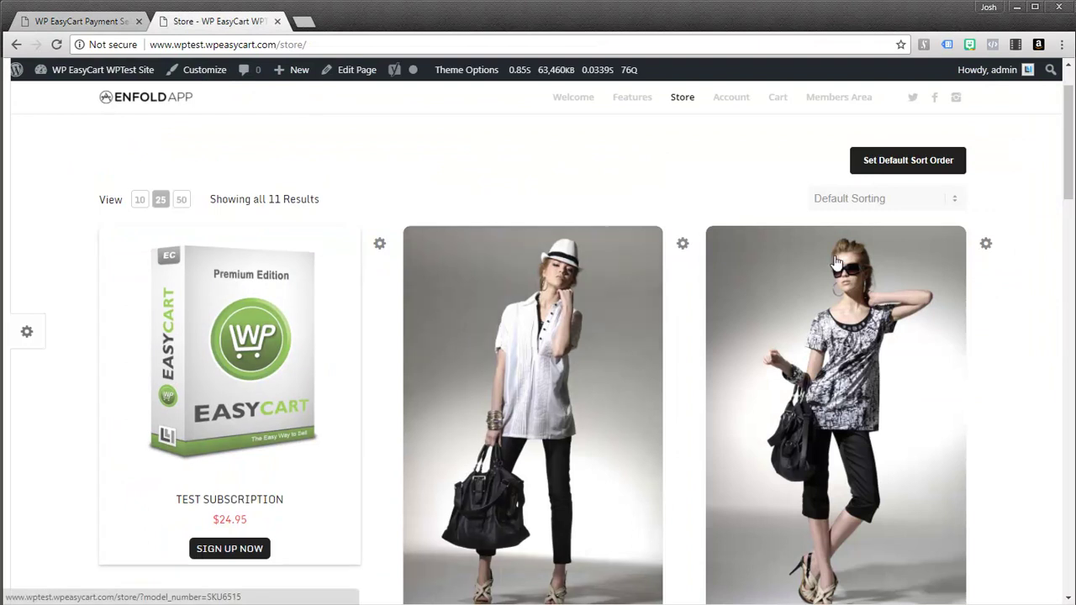
pyautogui.moveTo(1072, 147); pyautogui.dragTo(314, 217)
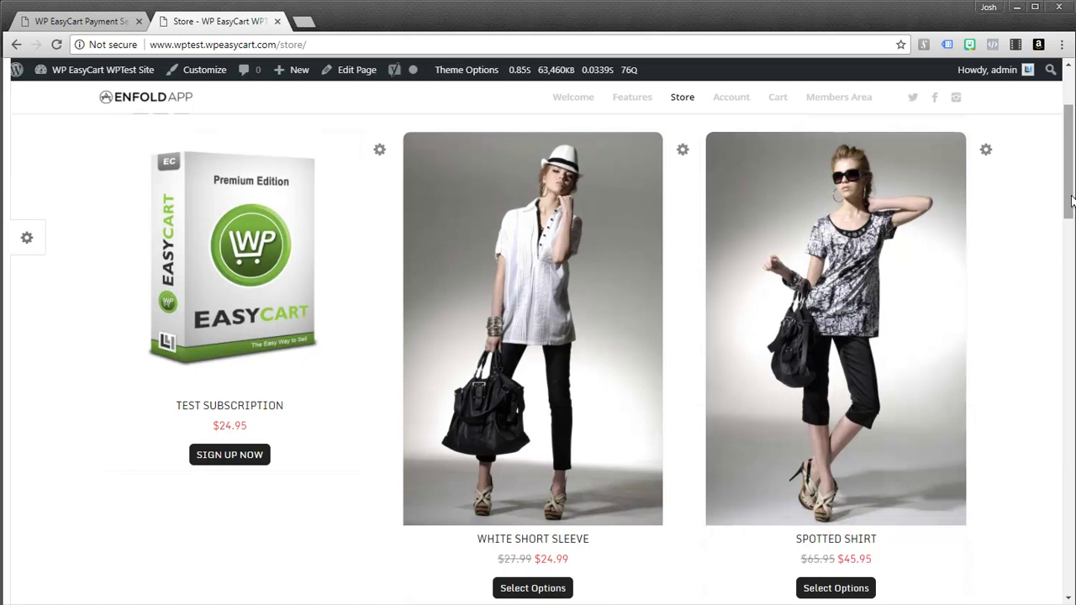
pyautogui.moveTo(1071, 197)
pyautogui.mouseDown()
pyautogui.moveTo(1071, 216)
pyautogui.moveTo(1072, 202)
pyautogui.mouseUp()
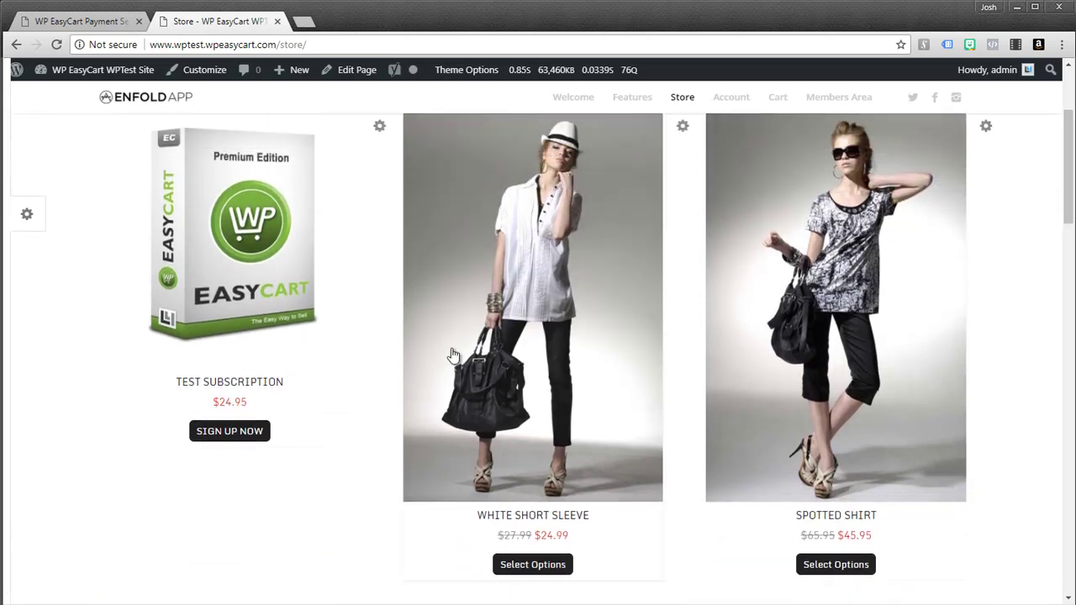
pyautogui.click(251, 437)
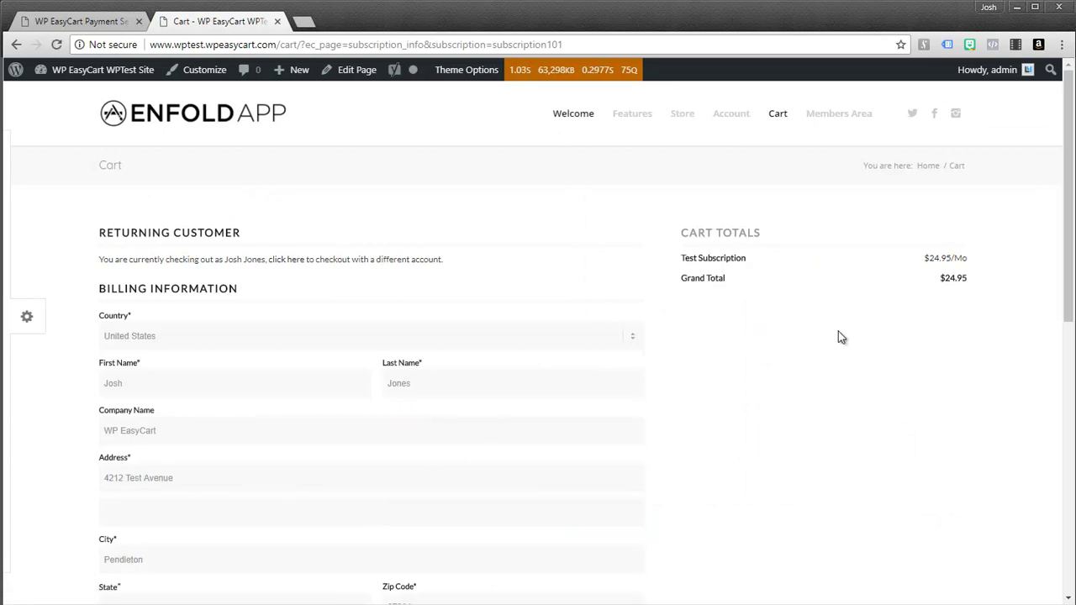
pyautogui.moveTo(1070, 267)
pyautogui.mouseDown()
pyautogui.moveTo(1066, 485)
pyautogui.moveTo(1066, 286)
pyautogui.mouseUp()
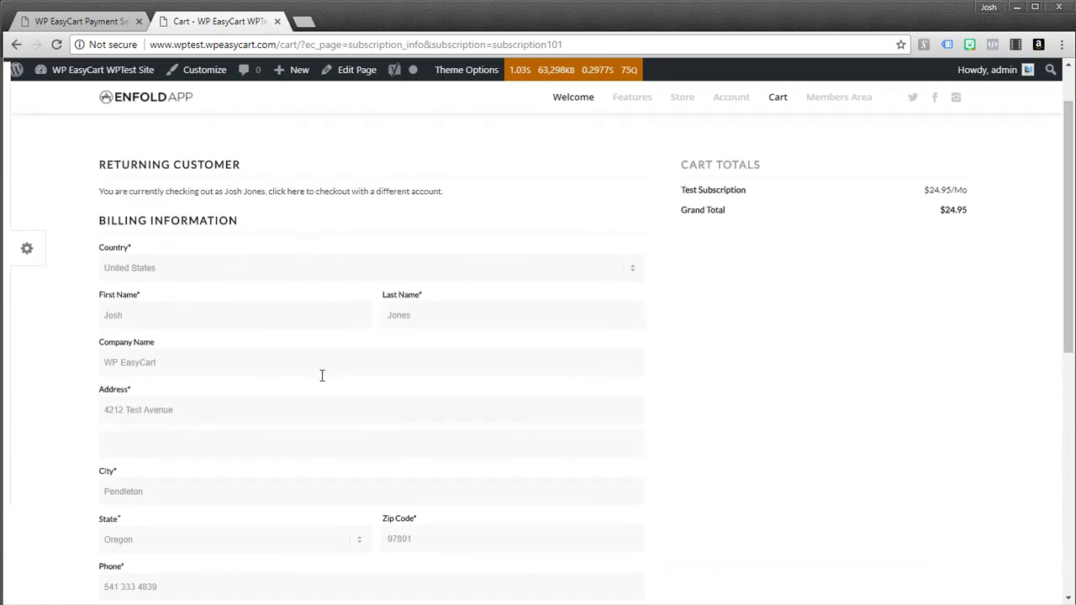
pyautogui.scroll(-4, 334, 375)
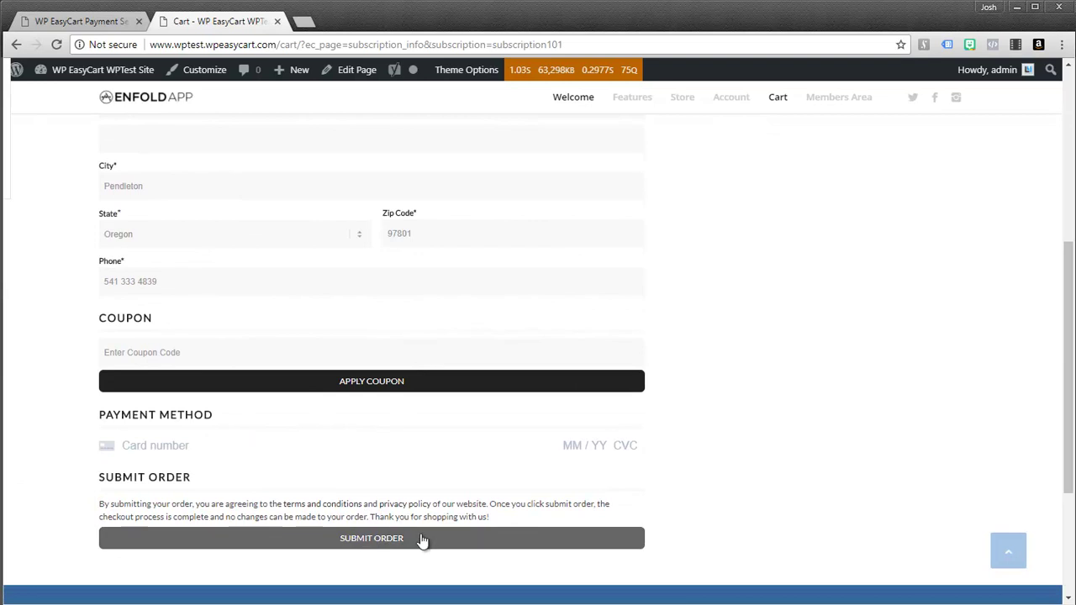
pyautogui.scroll(4, 1060, 463)
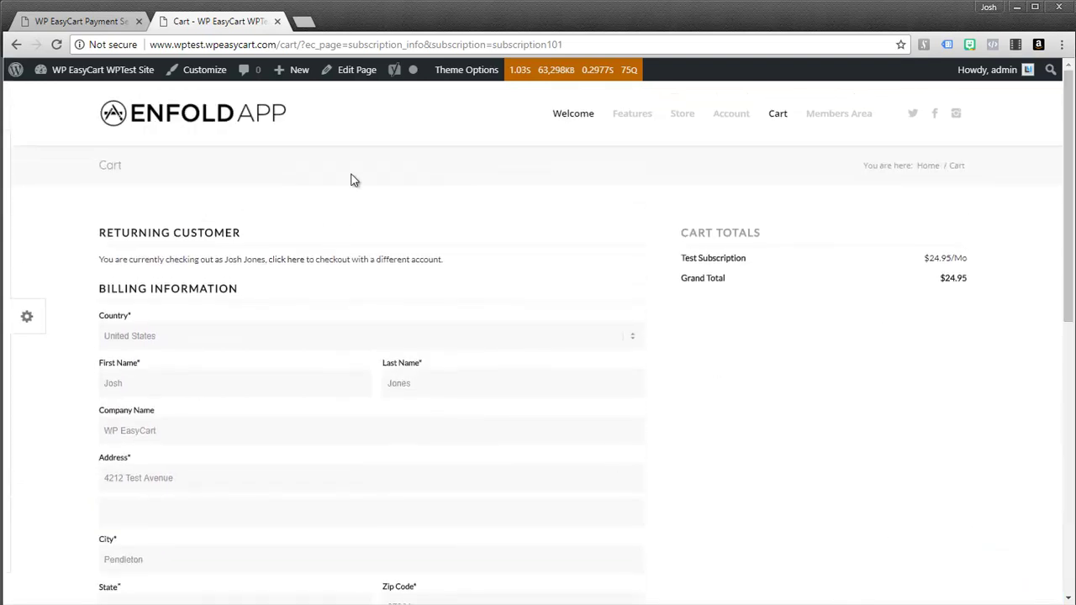
# Step: Go back, view the White Short Sleeve product page, then return to the Store listing
pyautogui.hotkey('alt', 'Left')
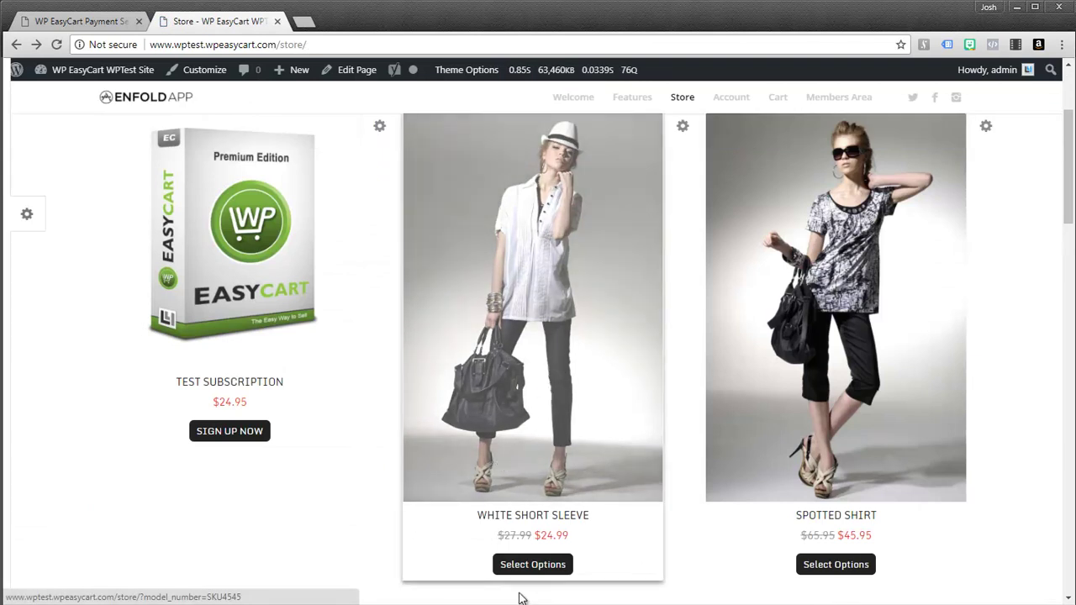
pyautogui.click(529, 569)
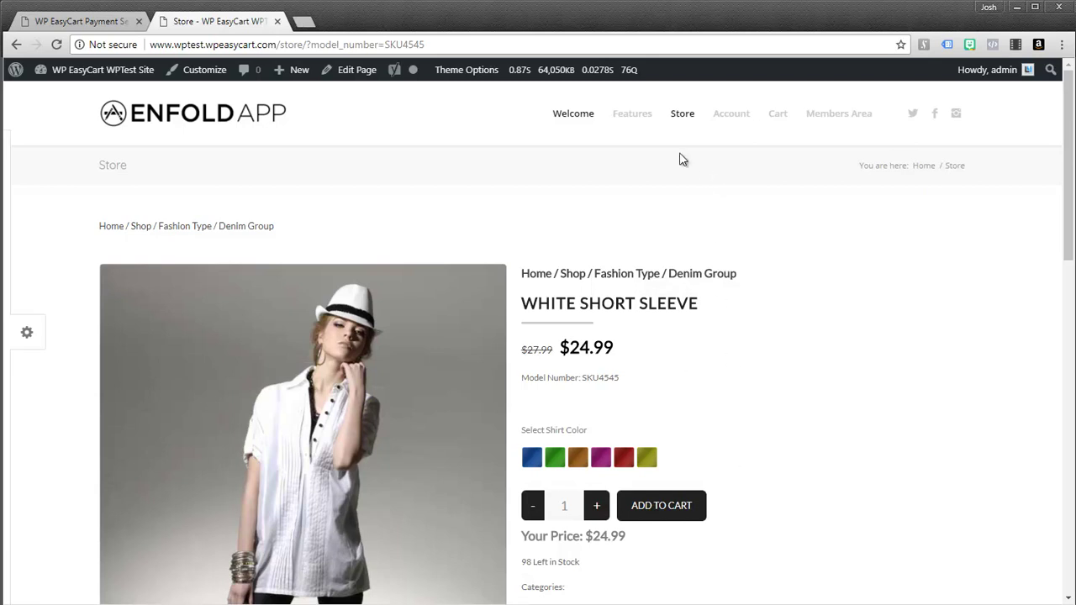
pyautogui.click(682, 115)
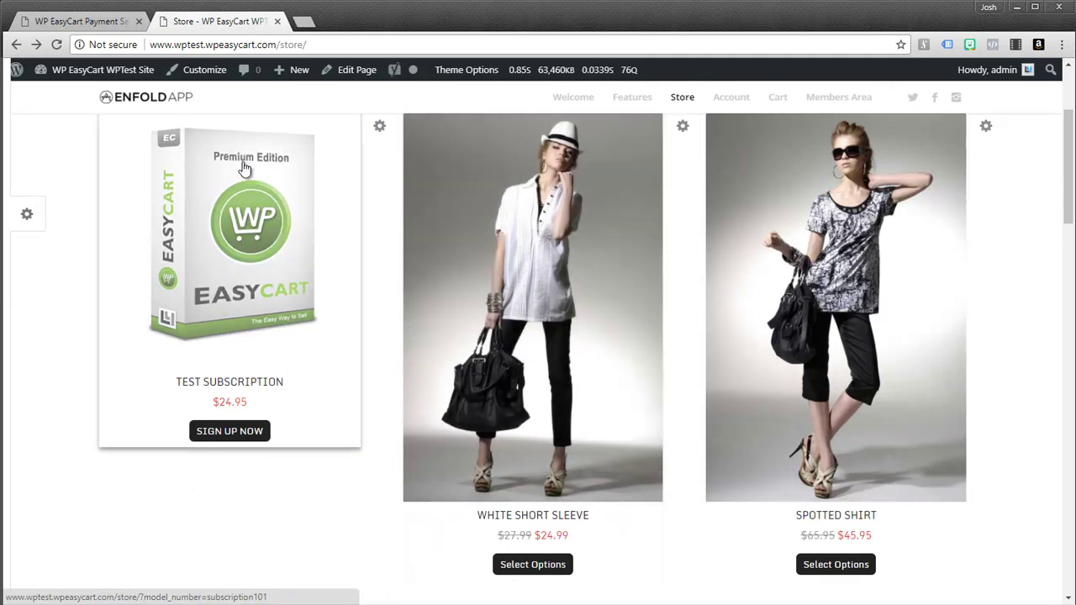
# Step: From the admin Products list, edit Test Subscription and scroll to its Subscription Options
pyautogui.click(105, 23)
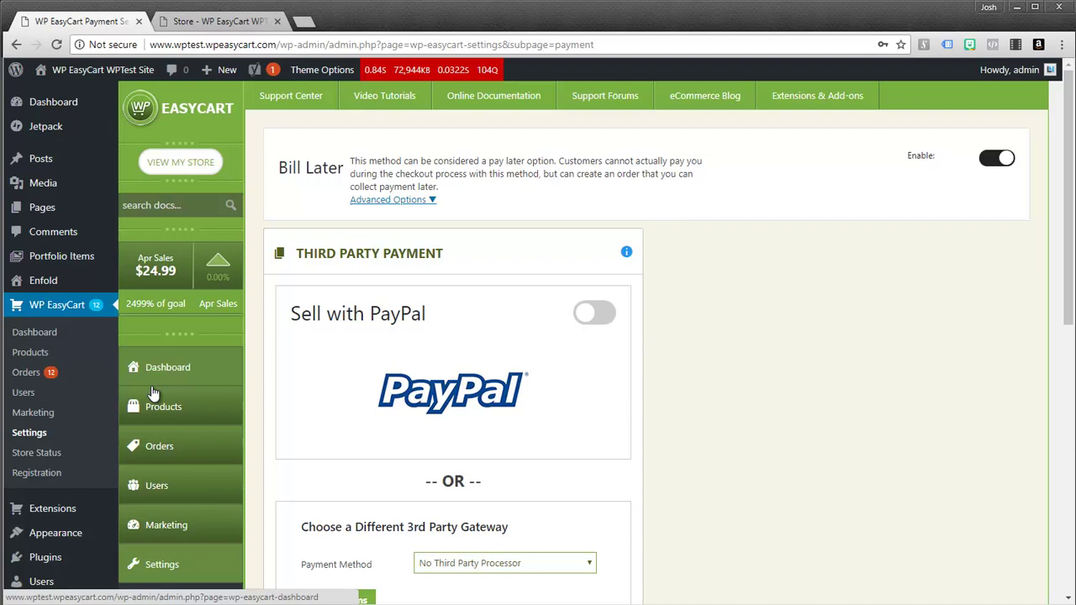
pyautogui.click(160, 411)
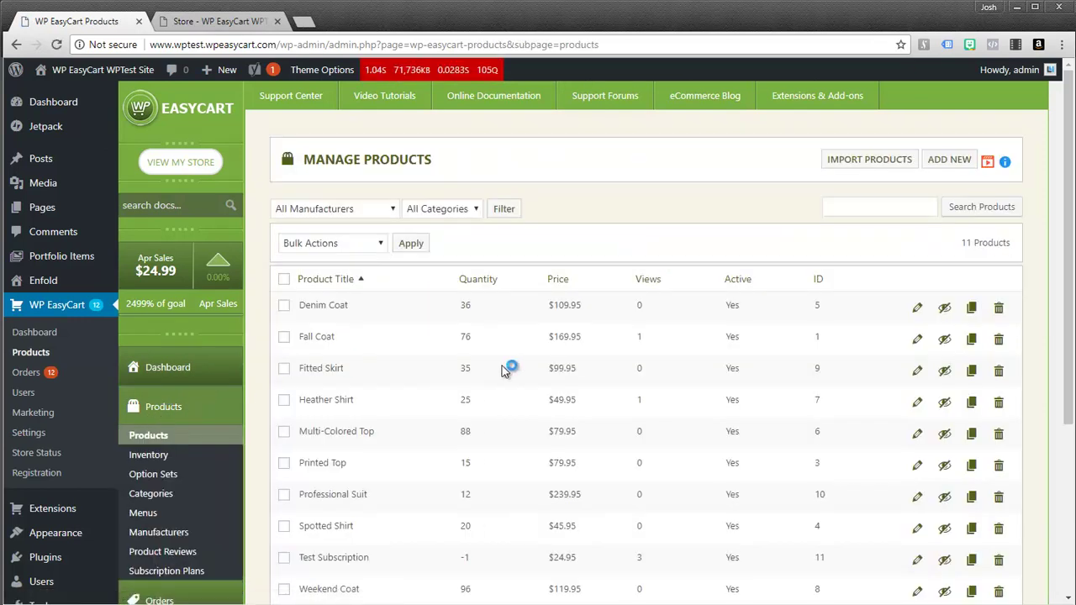
pyautogui.scroll(-2, 841, 380)
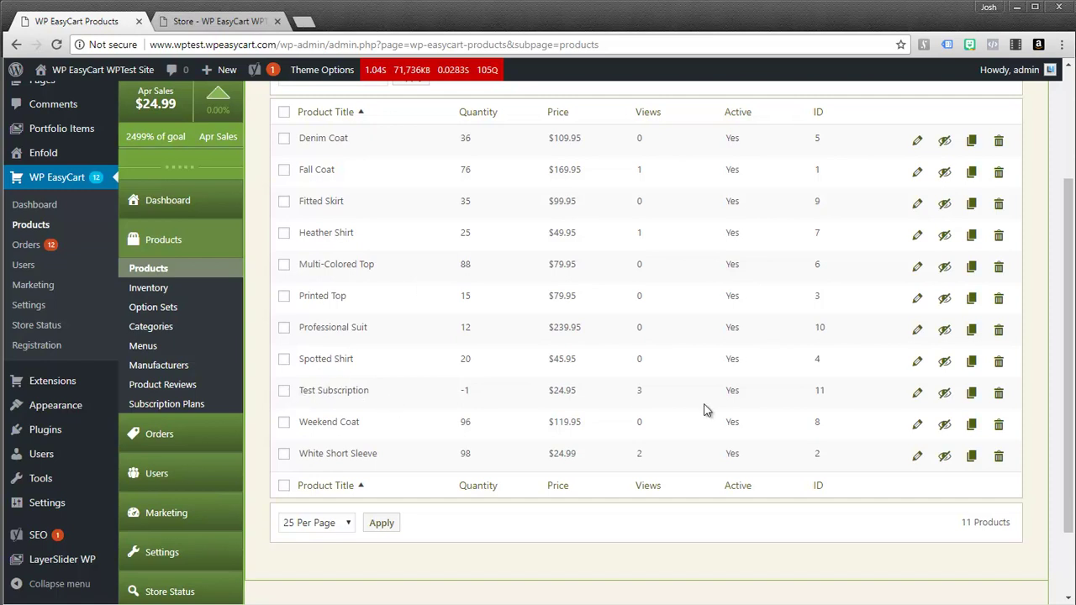
pyautogui.click(919, 394)
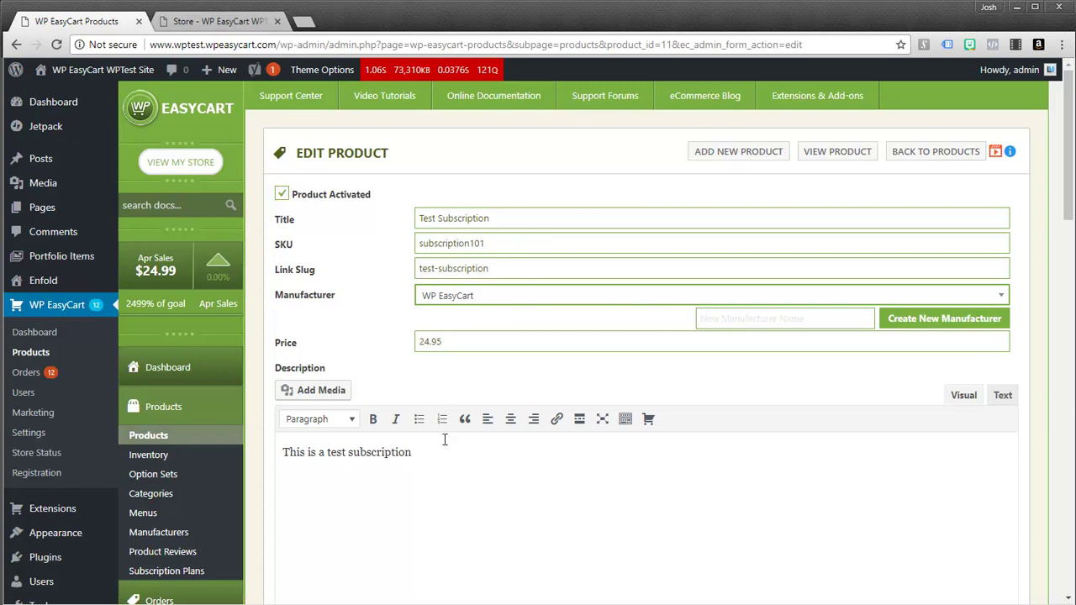
pyautogui.moveTo(1071, 286); pyautogui.dragTo(1043, 580)
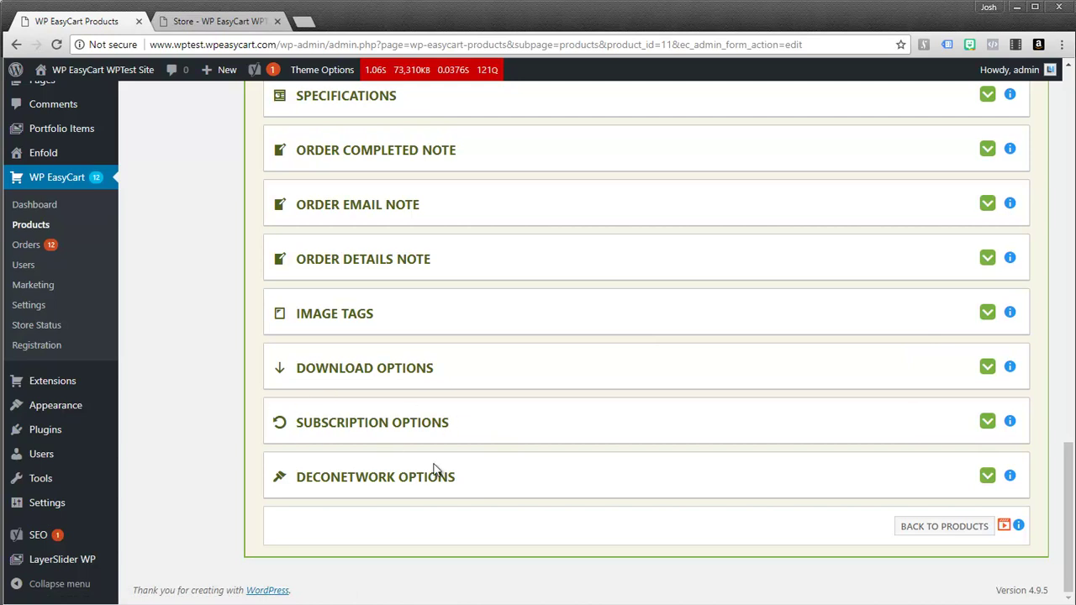
# Step: Expand Subscription Options, tick Subscription Product and keep the billing interval at Months
pyautogui.click(987, 422)
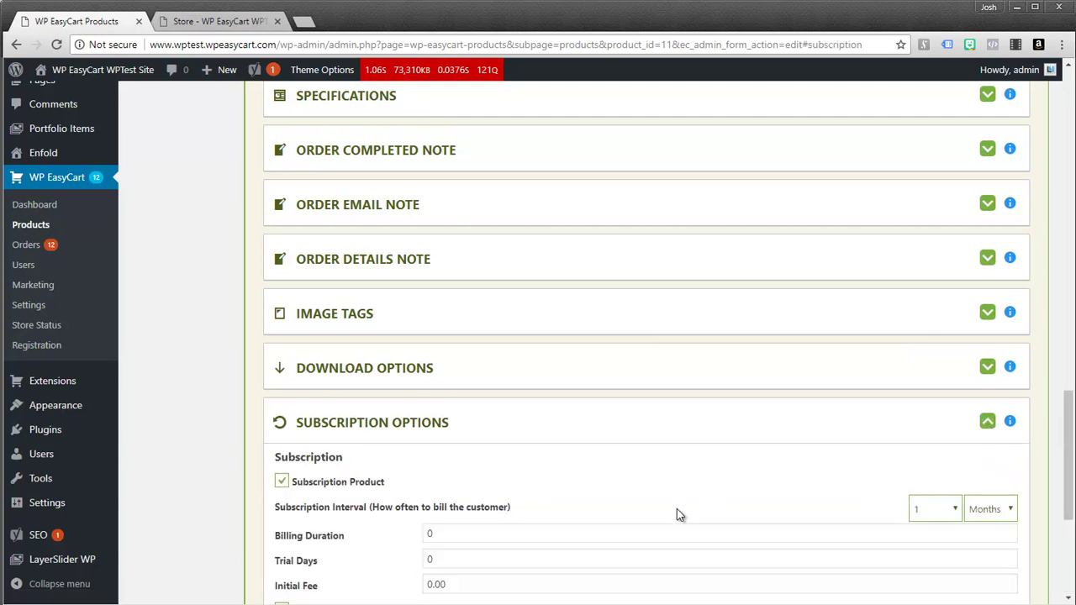
pyautogui.scroll(-3, 663, 492)
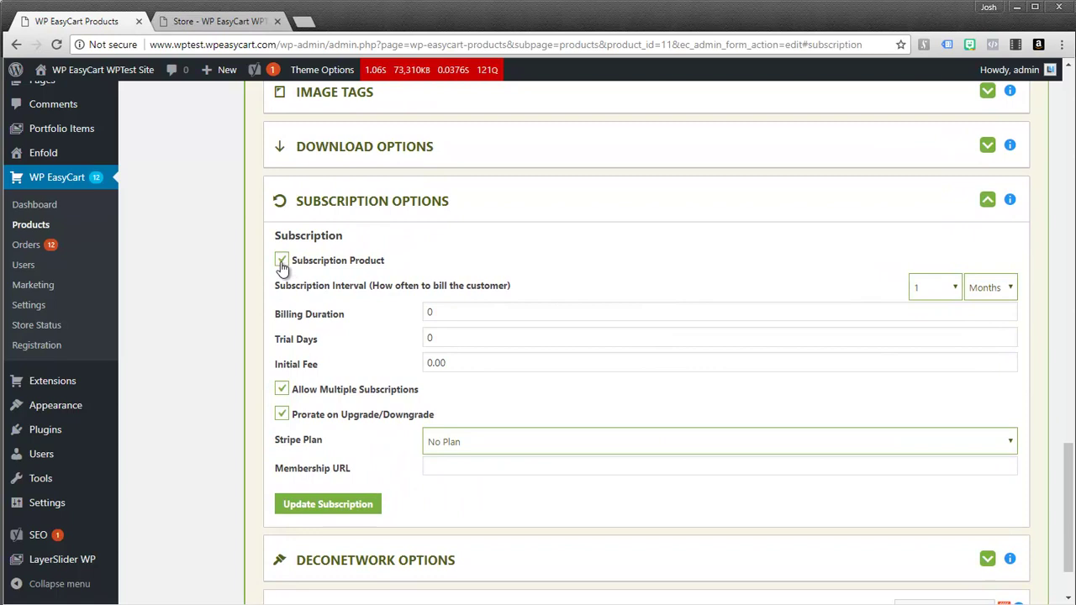
pyautogui.click(282, 264)
pyautogui.click(973, 290)
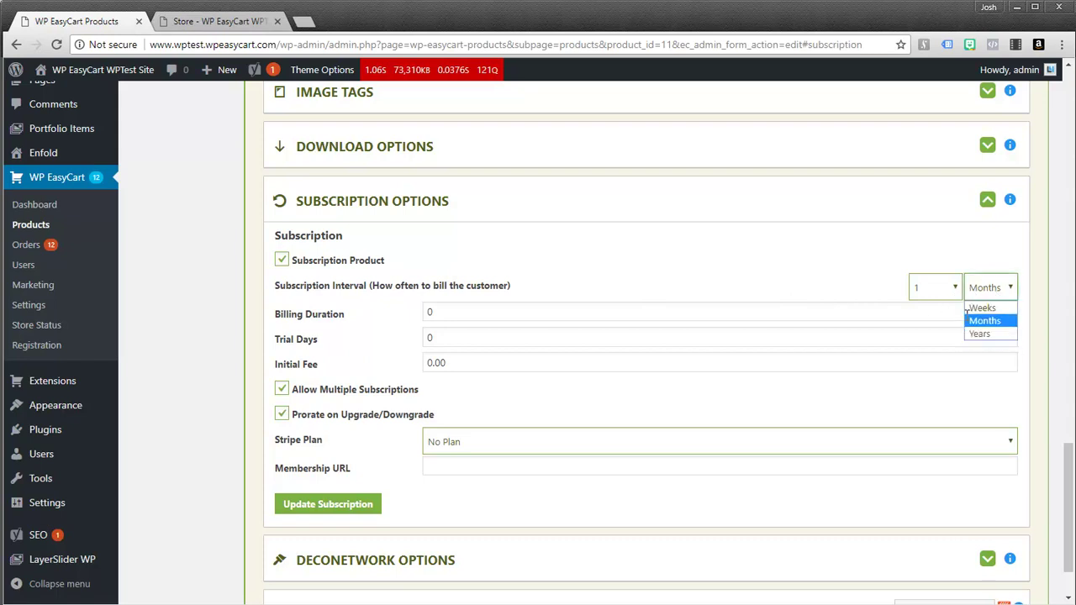
pyautogui.click(995, 257)
# Step: Enter 30 in Trial Days, then delete it so the field is empty
pyautogui.doubleClick(439, 338)
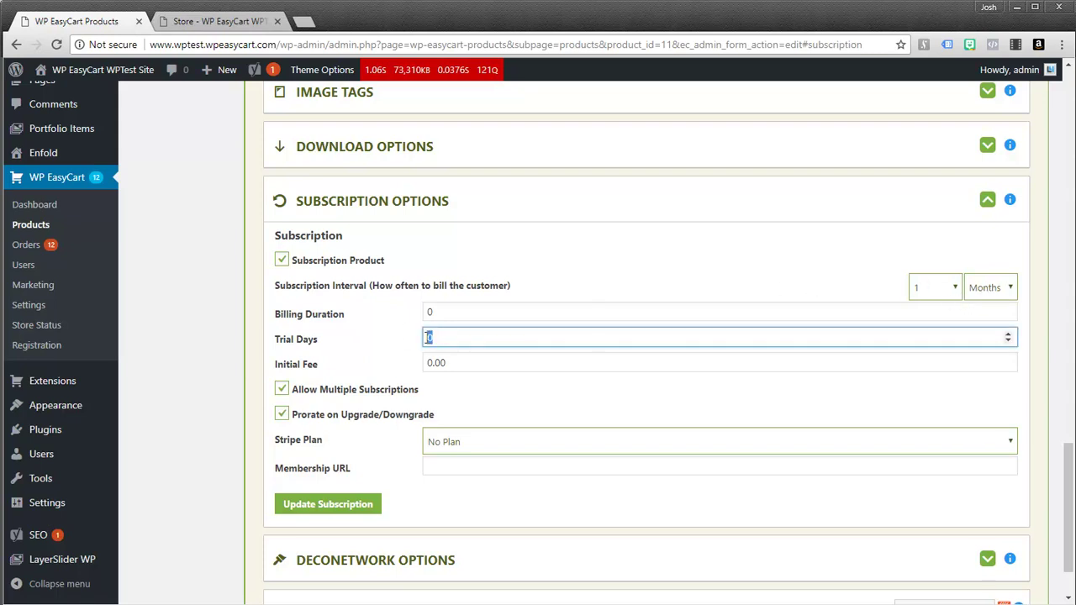
pyautogui.write('30')
pyautogui.doubleClick(449, 337)
pyautogui.press('BackSpace')
pyautogui.moveTo(1067, 508); pyautogui.dragTo(1067, 143)
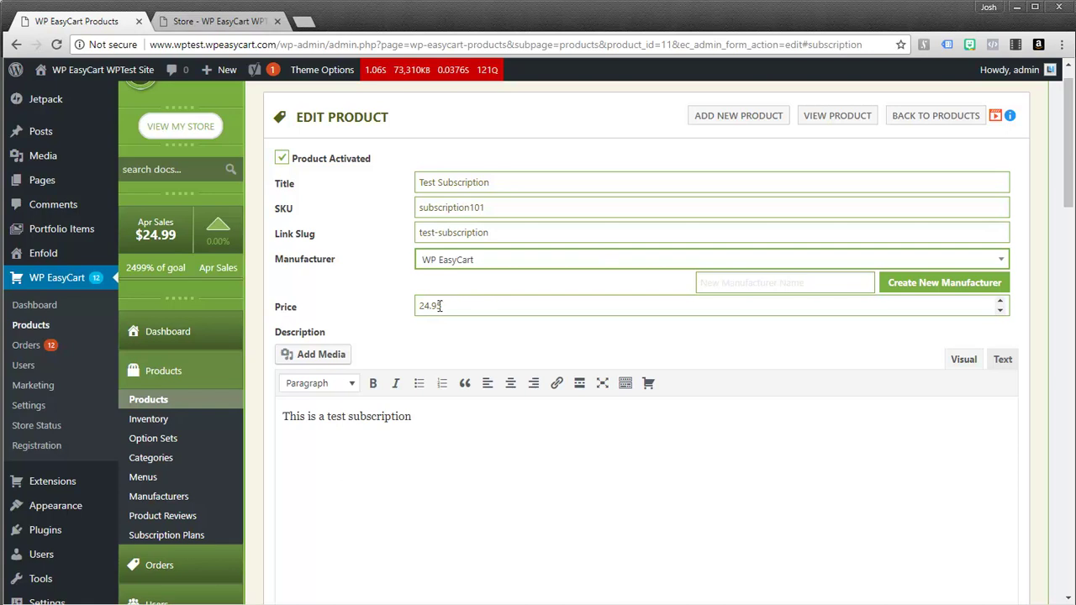
pyautogui.moveTo(1072, 176); pyautogui.dragTo(1061, 533)
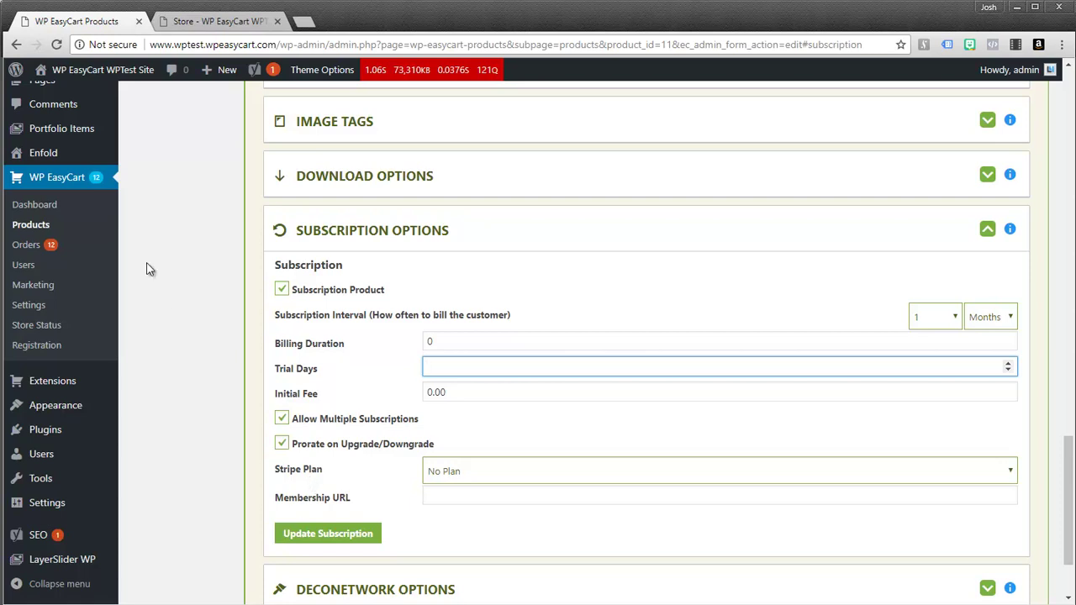
# Step: Add a subscription plan titled 'Web Hosting' with Can Upgrade/Downgrade Plan ticked, and save it
pyautogui.click(32, 226)
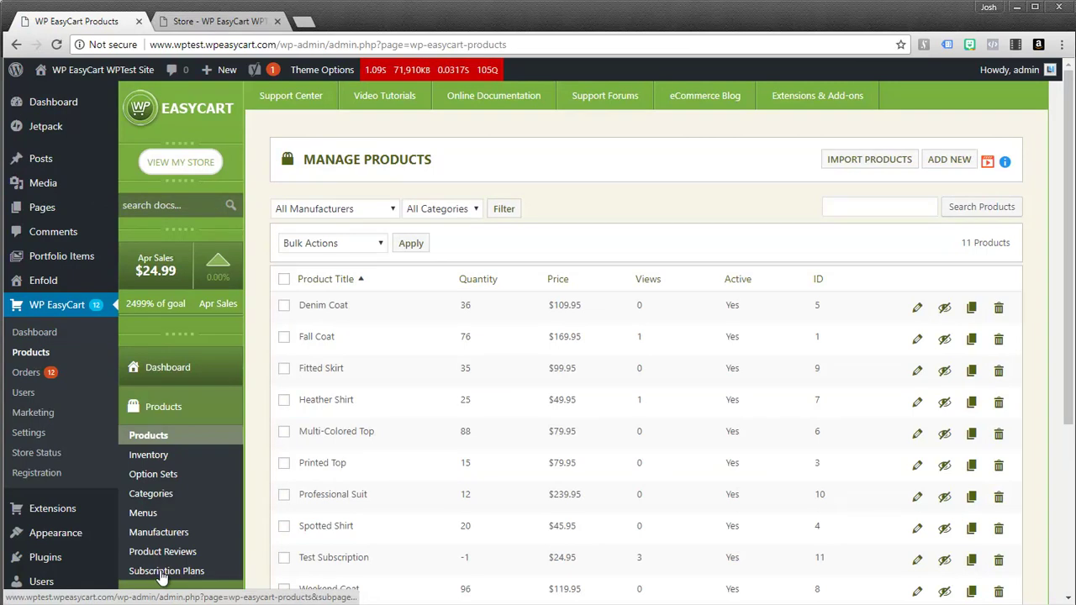
pyautogui.scroll(-2, 166, 550)
pyautogui.click(171, 493)
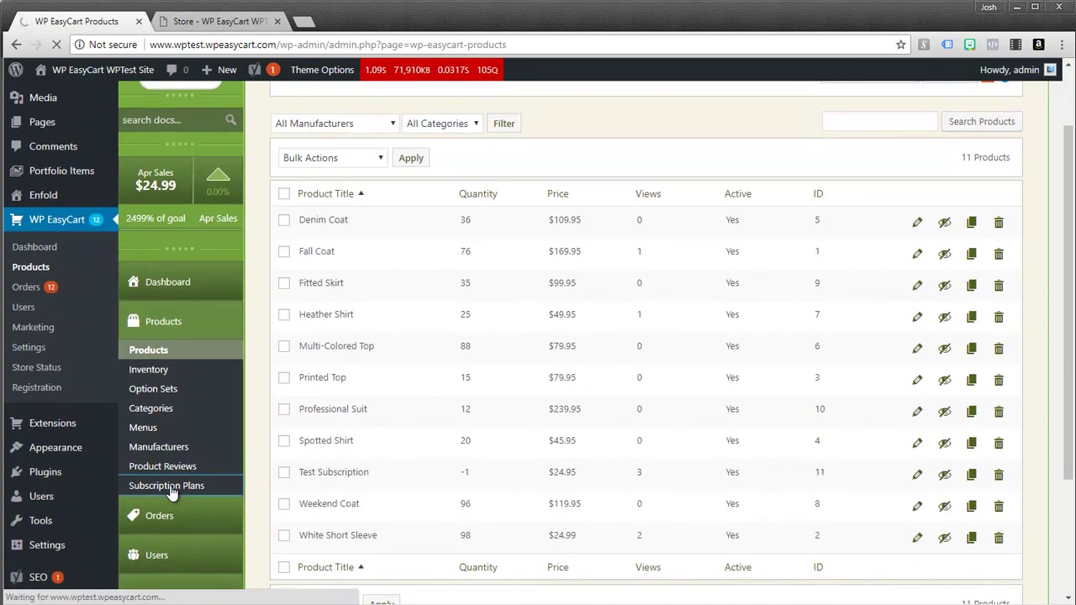
pyautogui.click(965, 164)
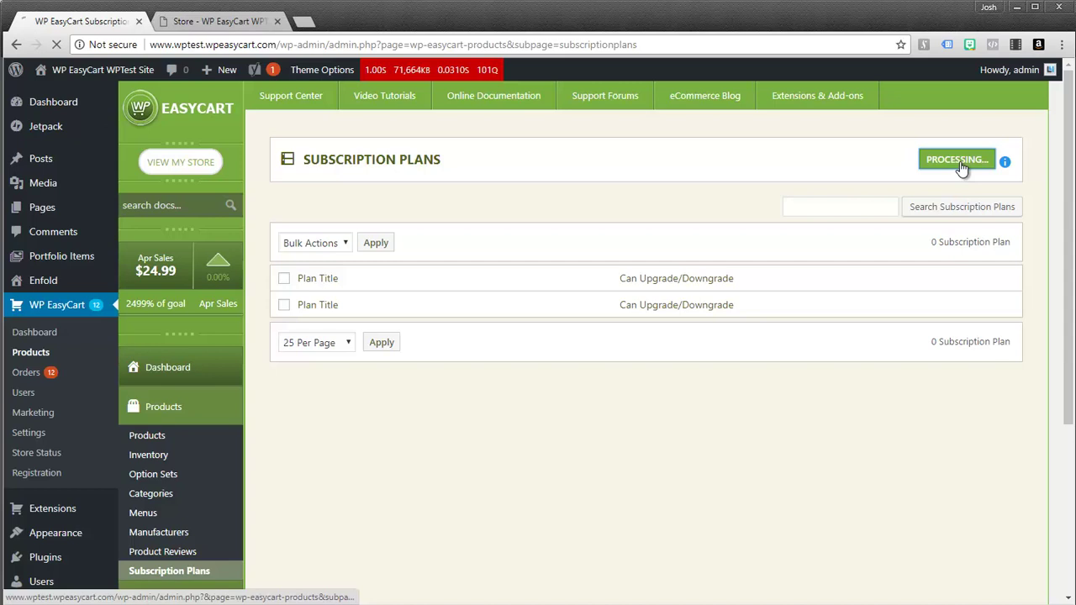
pyautogui.click(473, 252)
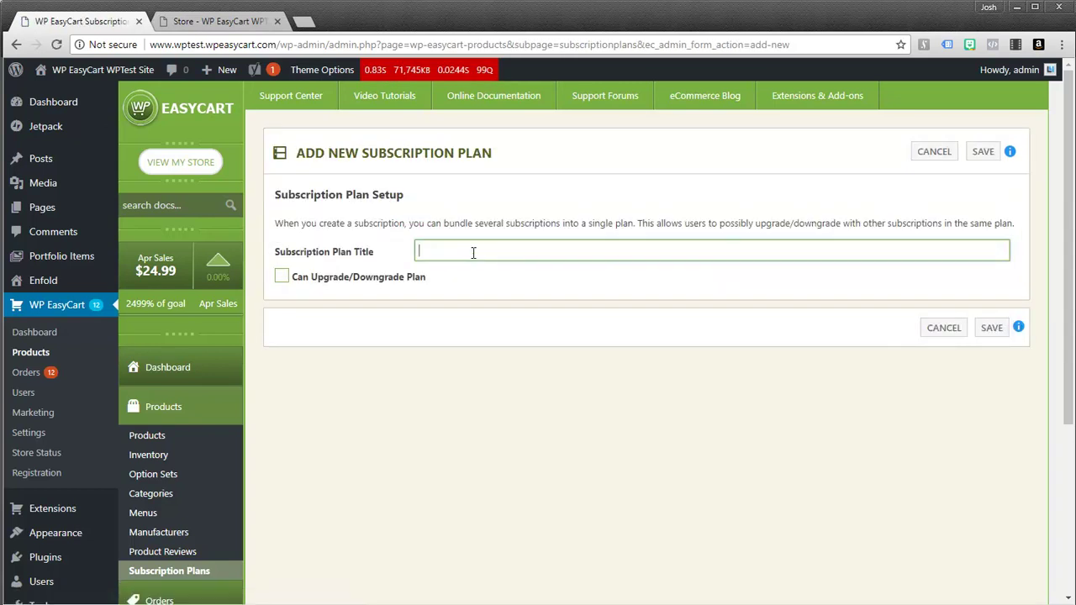
pyautogui.write('Web Hosting')
pyautogui.click(282, 277)
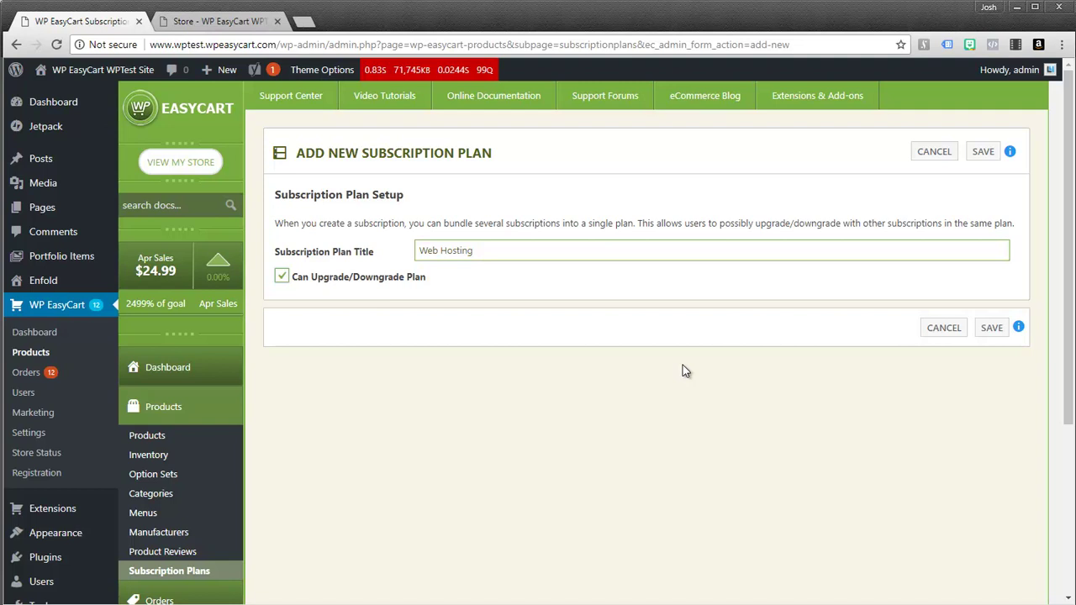
pyautogui.click(991, 328)
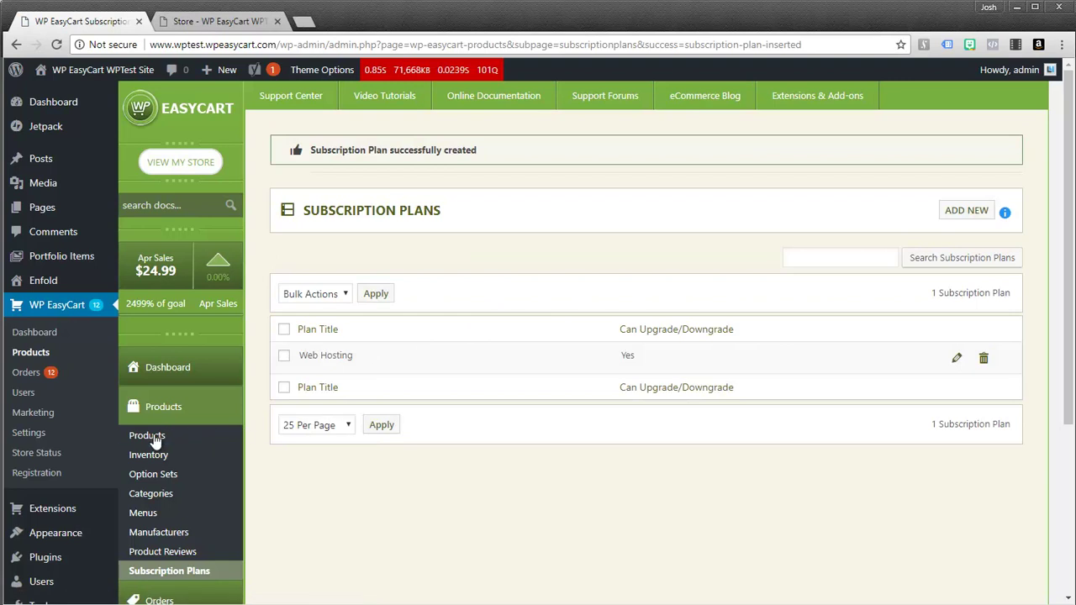
# Step: Edit Test Subscription, set its Stripe Plan to Web Hosting, and update the subscription settings
pyautogui.click(185, 436)
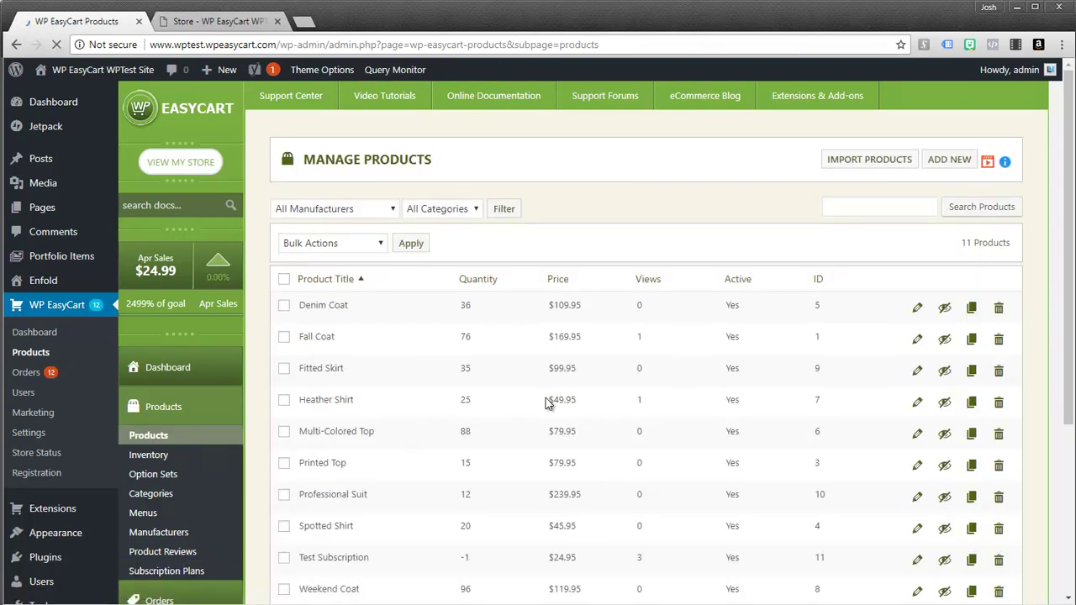
pyautogui.scroll(-1, 575, 394)
pyautogui.scroll(-3, 575, 394)
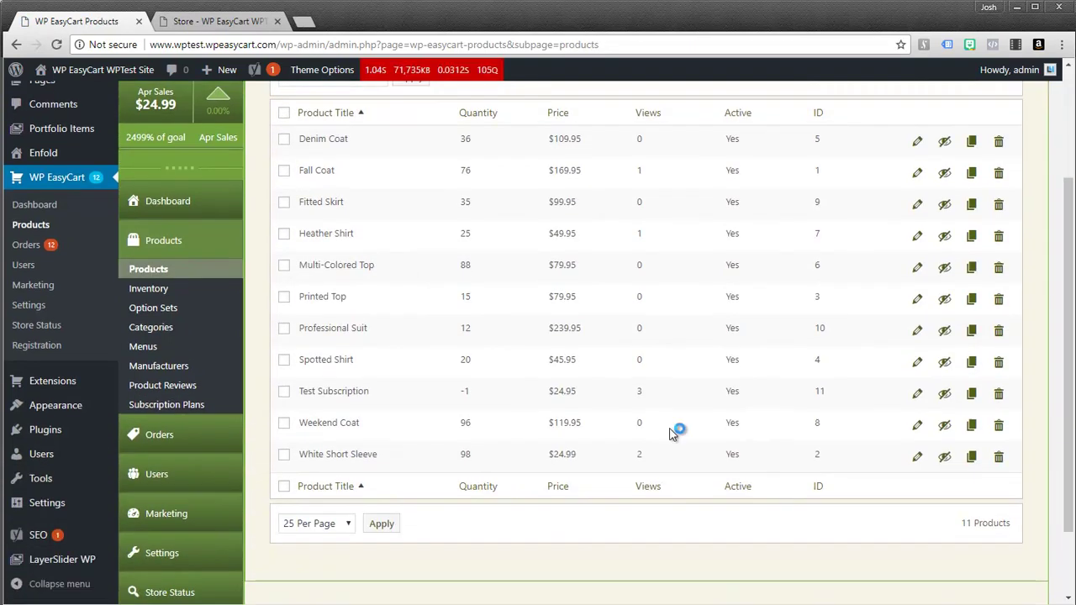
pyautogui.click(914, 397)
pyautogui.scroll(-10, 739, 405)
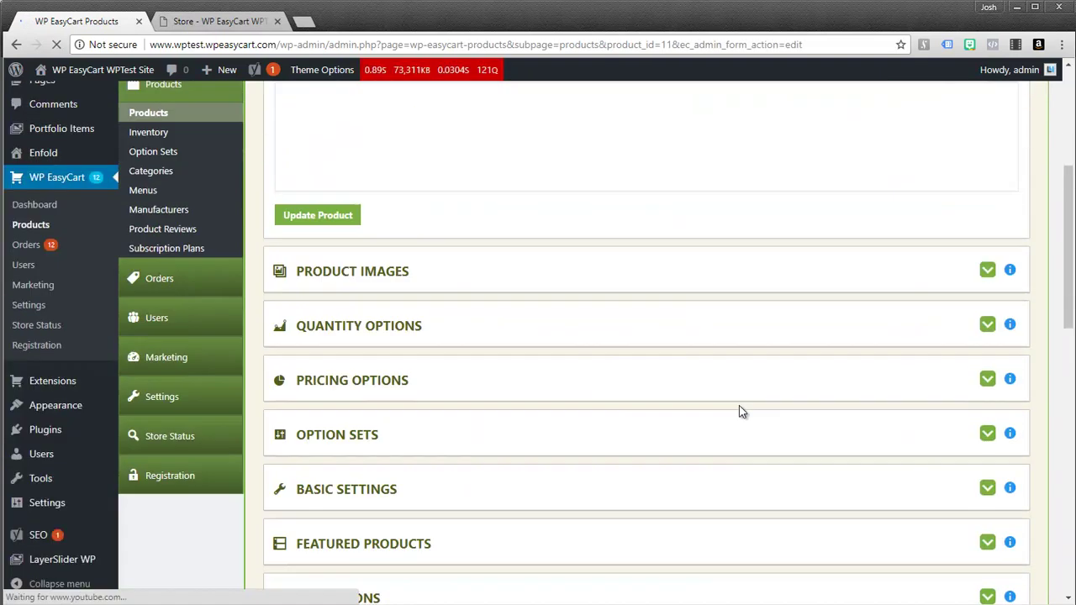
pyautogui.scroll(-3, 766, 440)
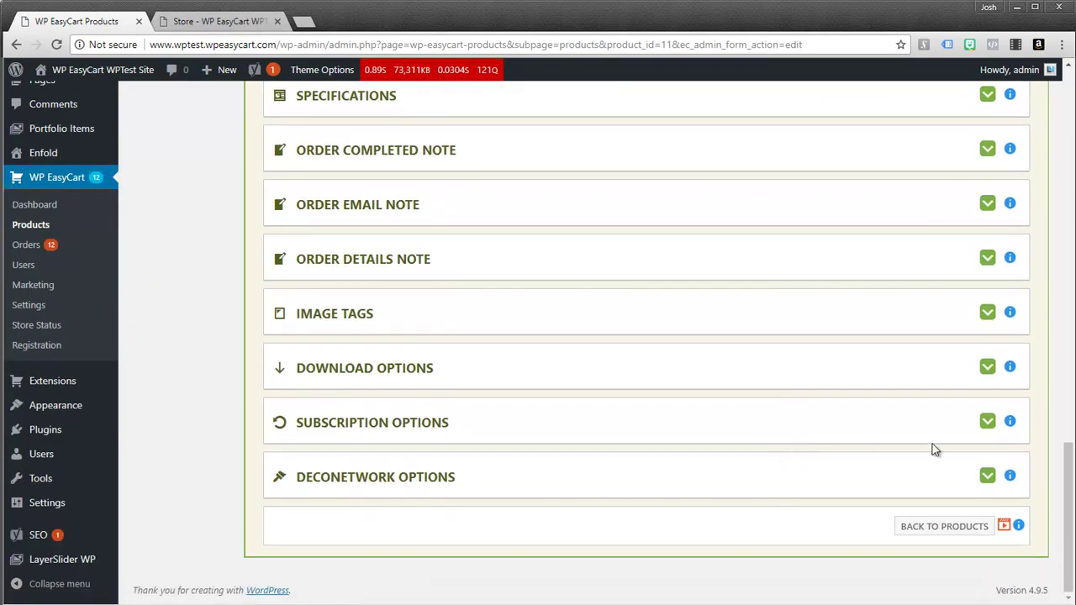
pyautogui.click(987, 422)
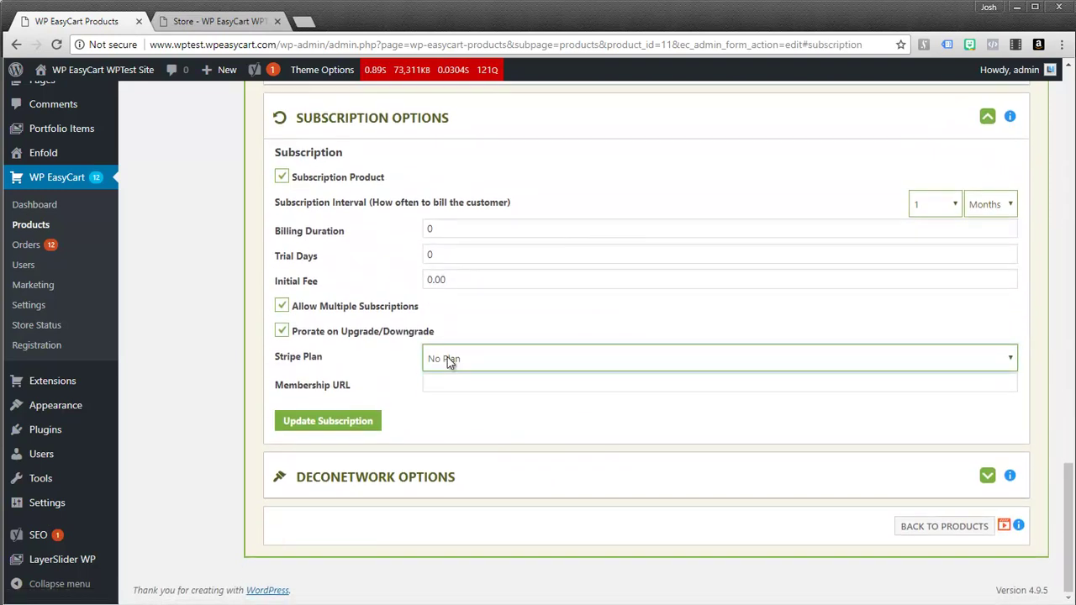
pyautogui.click(449, 359)
pyautogui.click(453, 391)
pyautogui.click(334, 424)
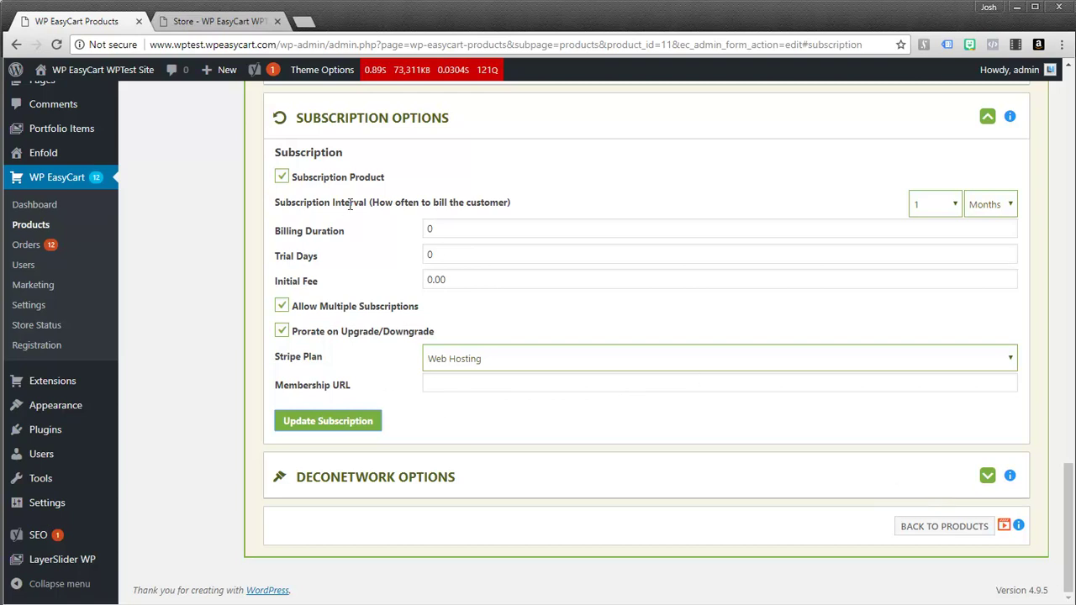
pyautogui.moveTo(1072, 562); pyautogui.dragTo(1072, 178)
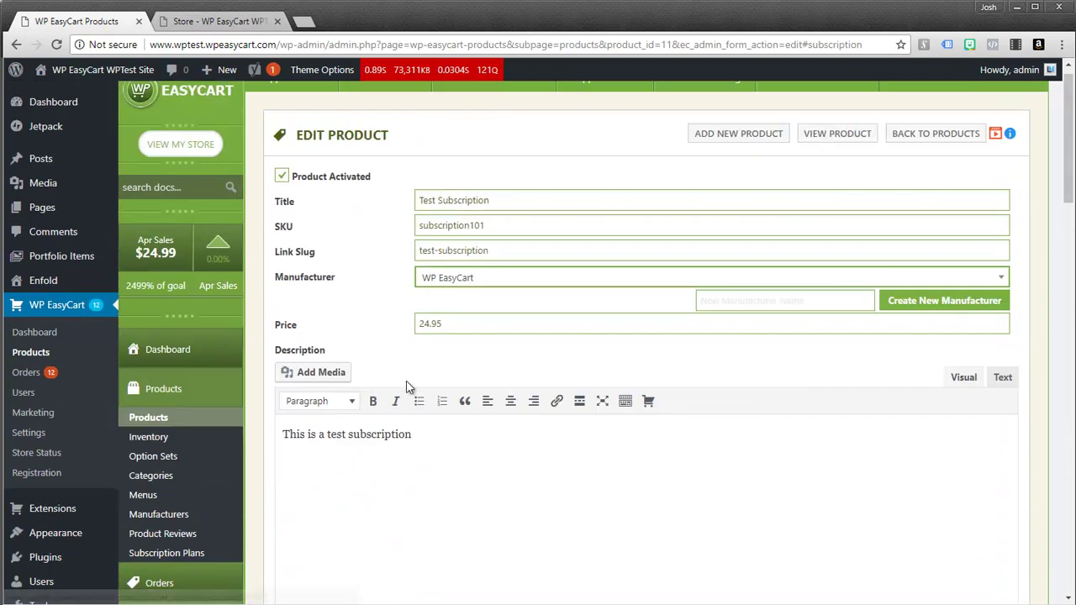
# Step: Reload the storefront Store page and open Test Subscription's sign-up page at $24.95/Mo
pyautogui.click(197, 22)
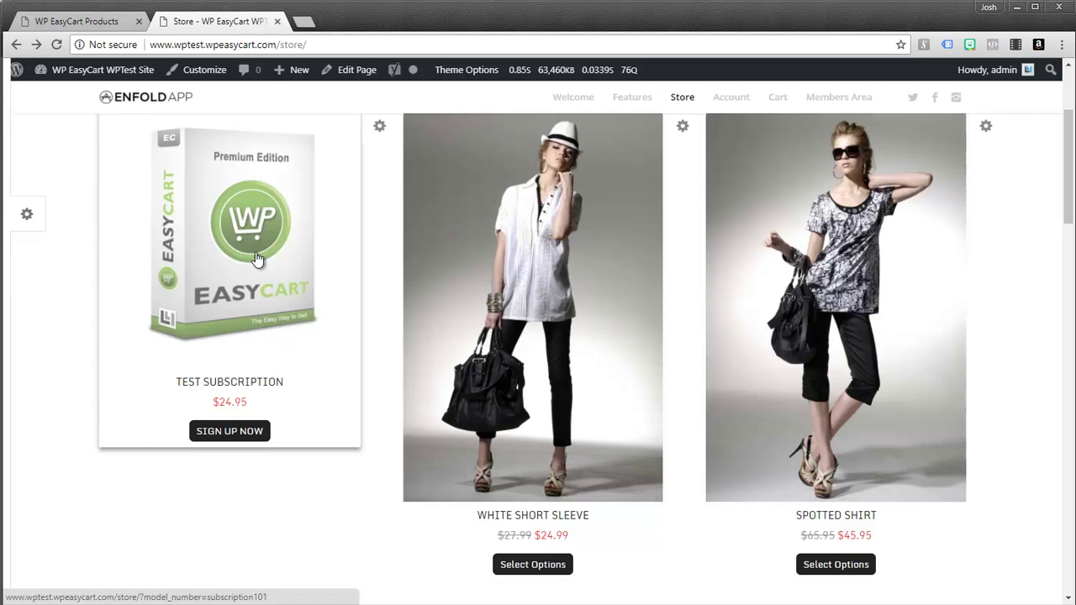
pyautogui.click(56, 45)
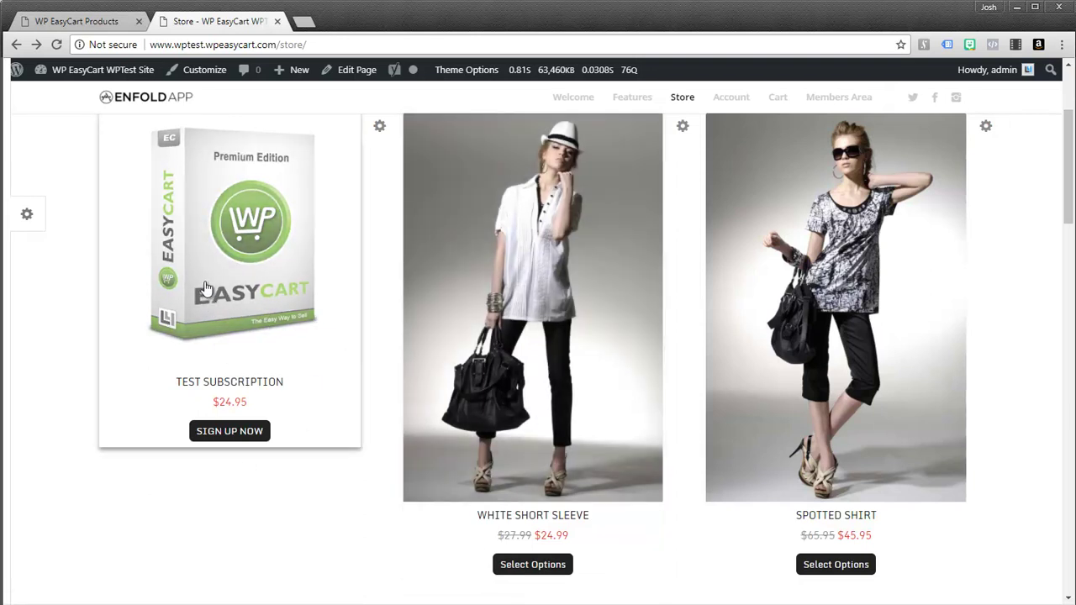
pyautogui.click(263, 431)
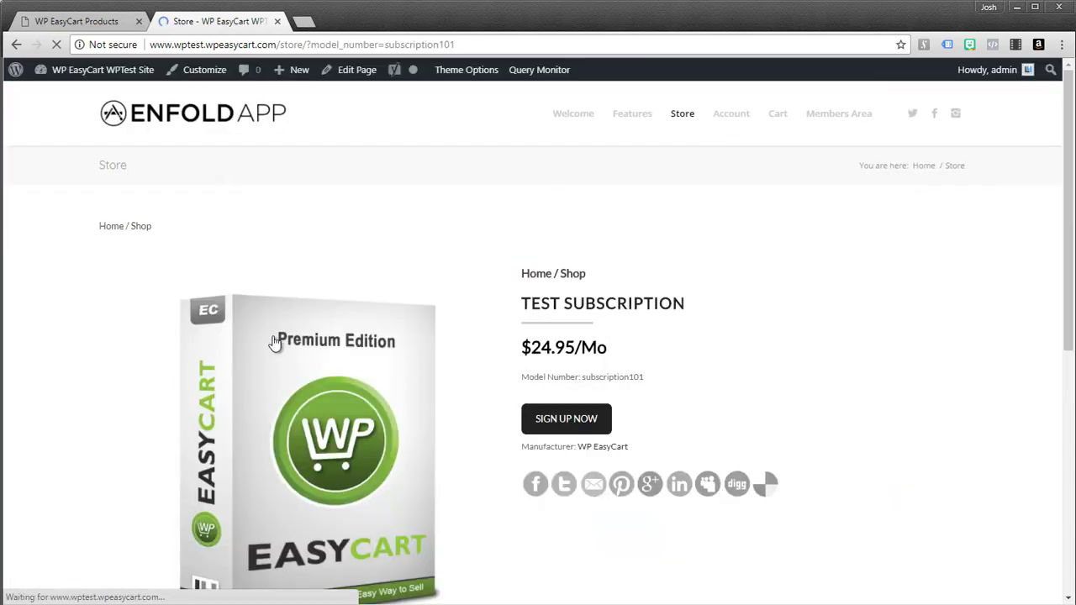
pyautogui.scroll(-3, 530, 368)
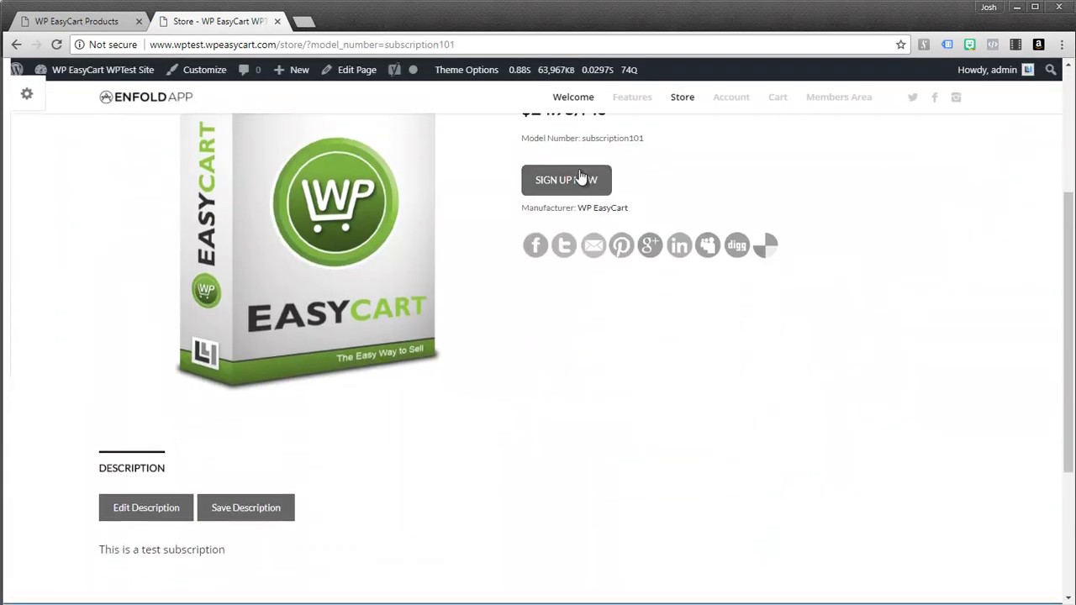
pyautogui.scroll(-2, 505, 252)
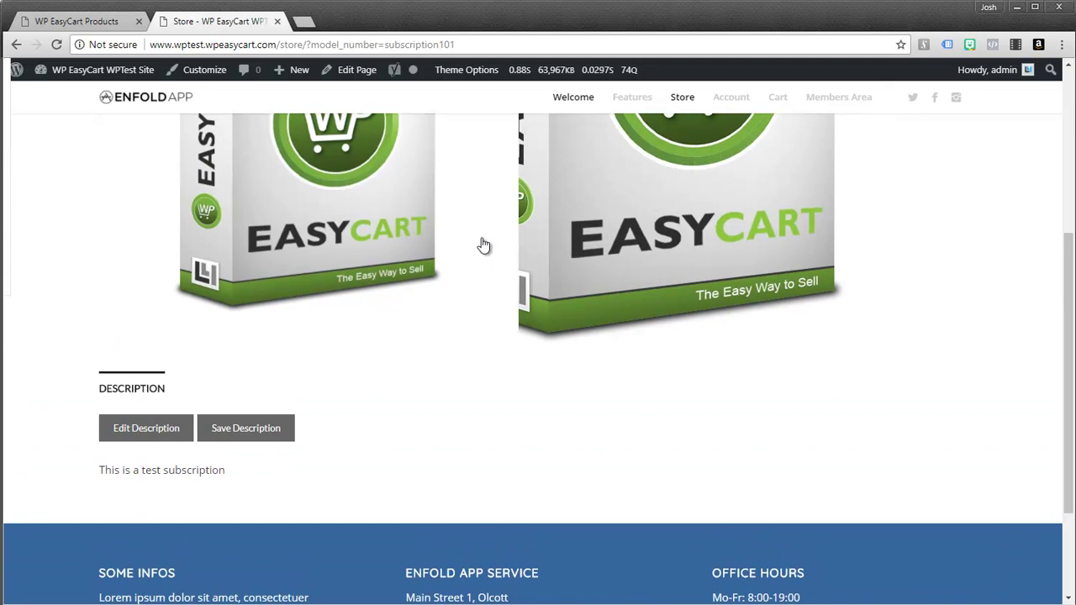
pyautogui.scroll(5, 483, 245)
pyautogui.click(554, 351)
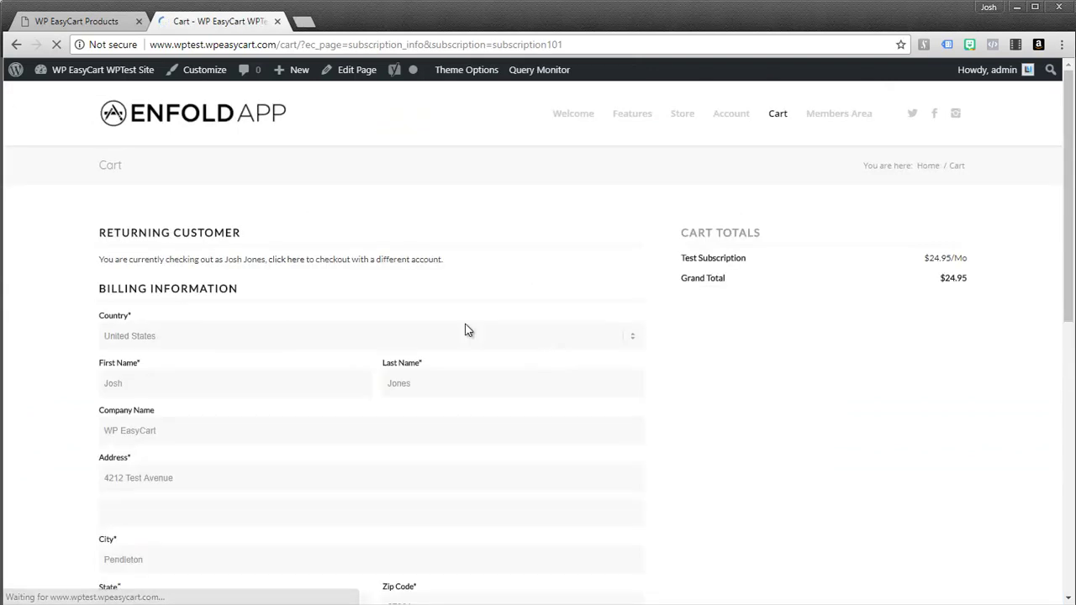
pyautogui.scroll(-4, 303, 280)
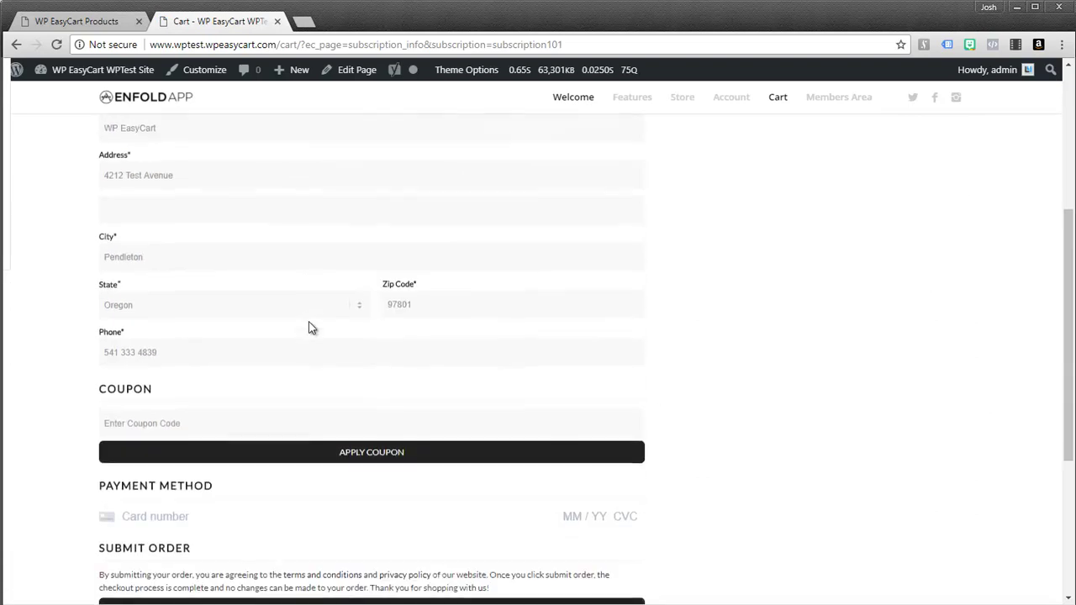
pyautogui.scroll(-1, 311, 351)
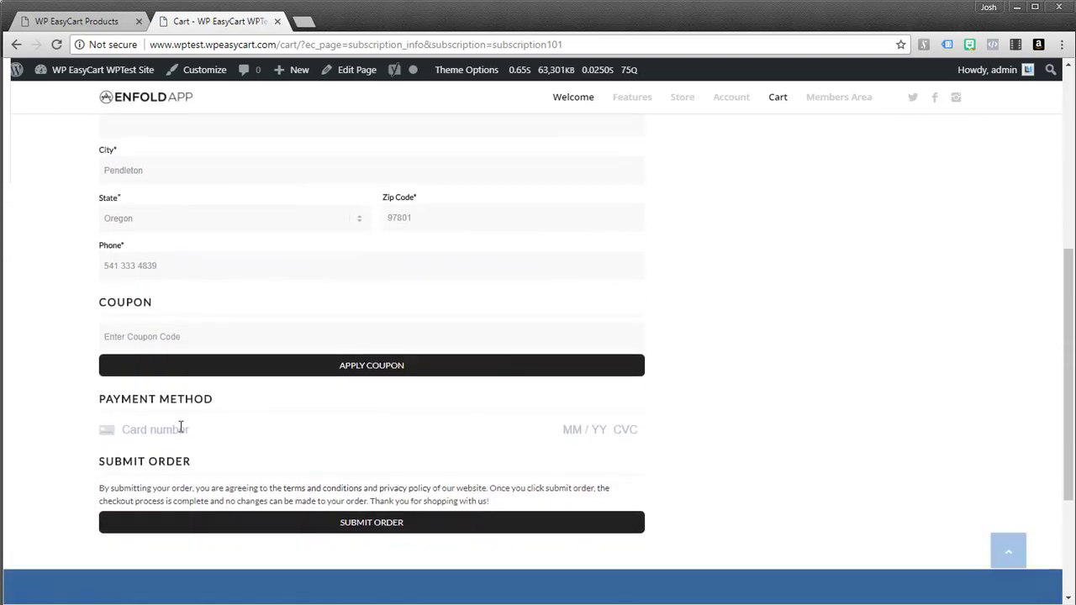
pyautogui.click(171, 418)
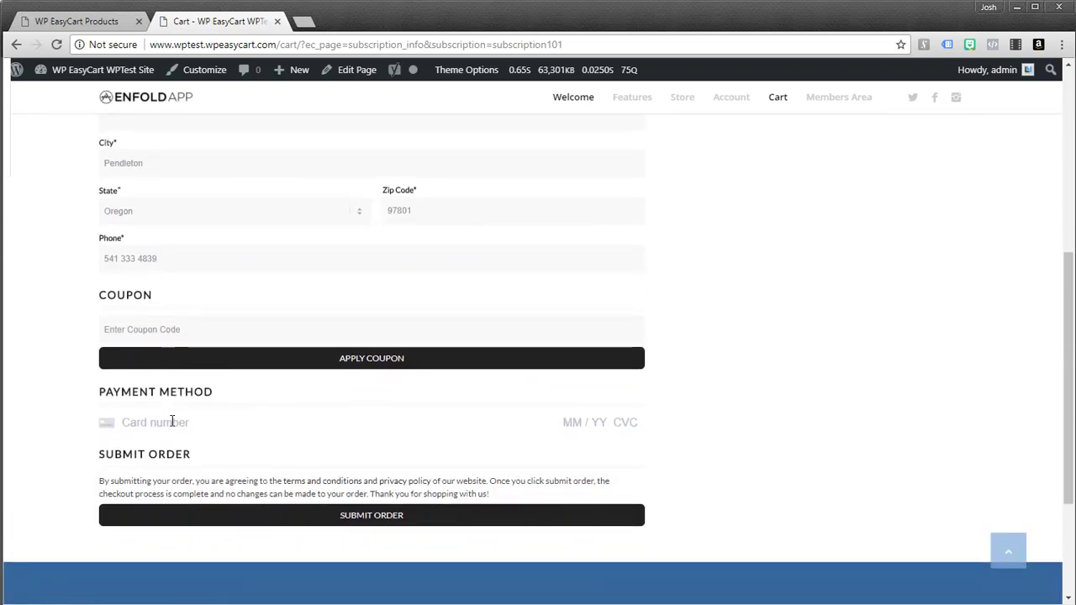
pyautogui.write('4242 4242 4242 4242 ')
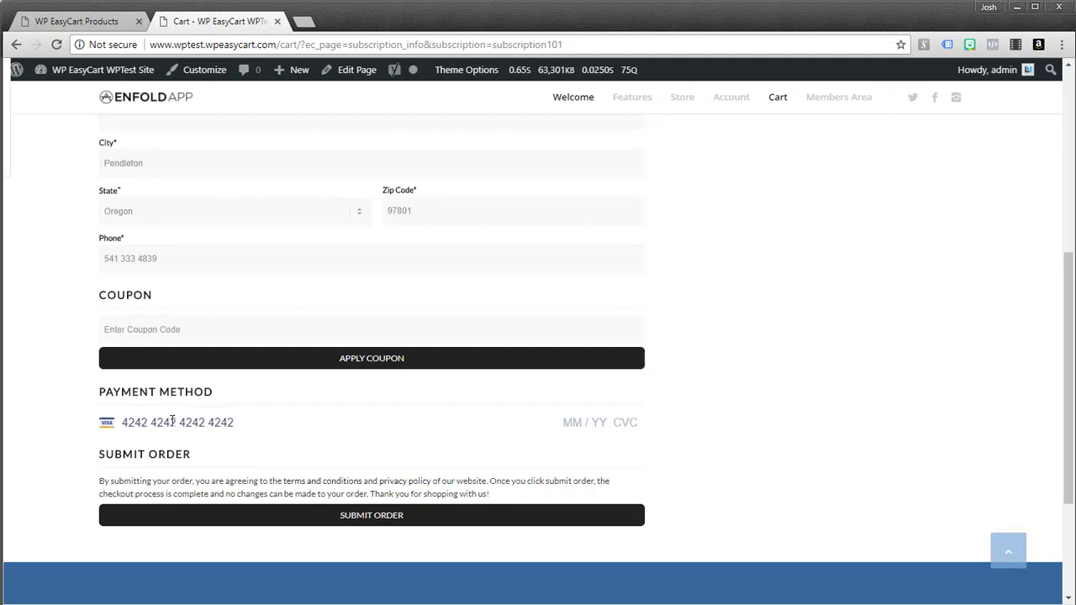
pyautogui.write('02 / ')
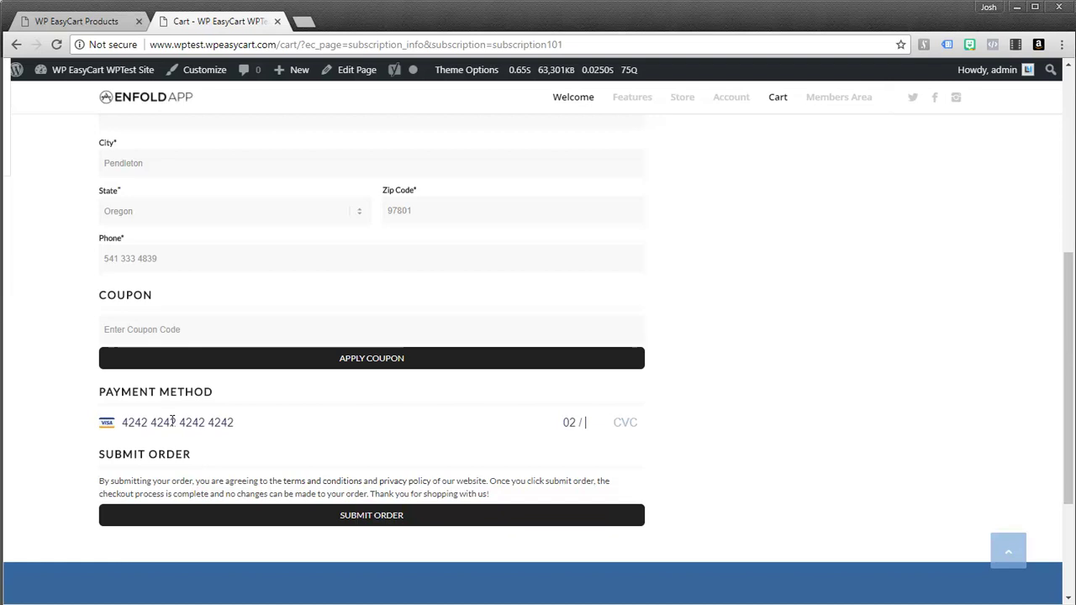
pyautogui.write('20 333')
pyautogui.click(362, 520)
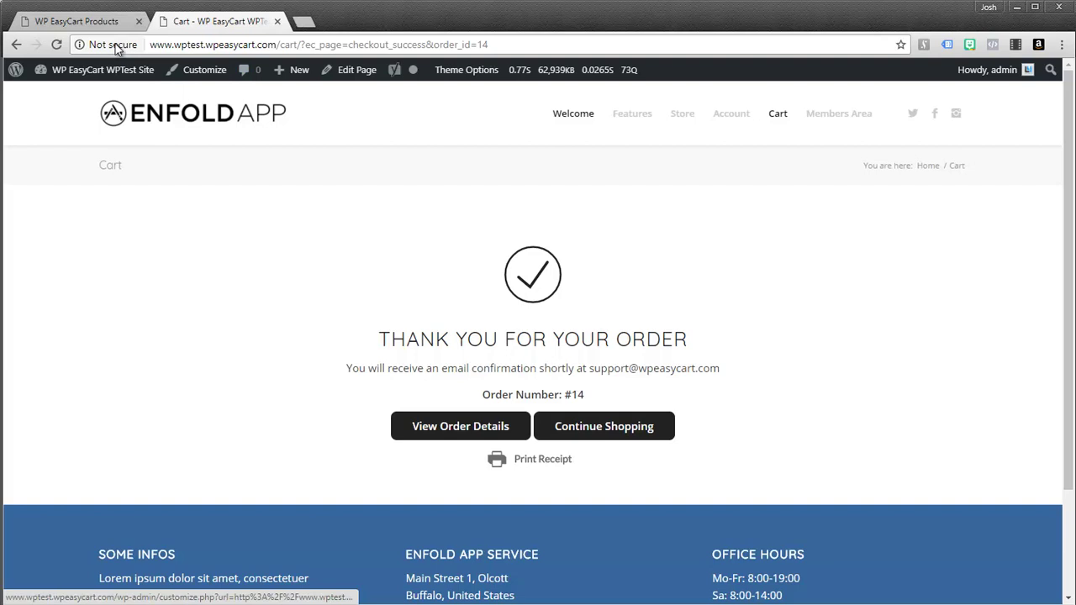
# Step: Open the admin Orders list and note the new order's number on the thank-you page
pyautogui.click(97, 25)
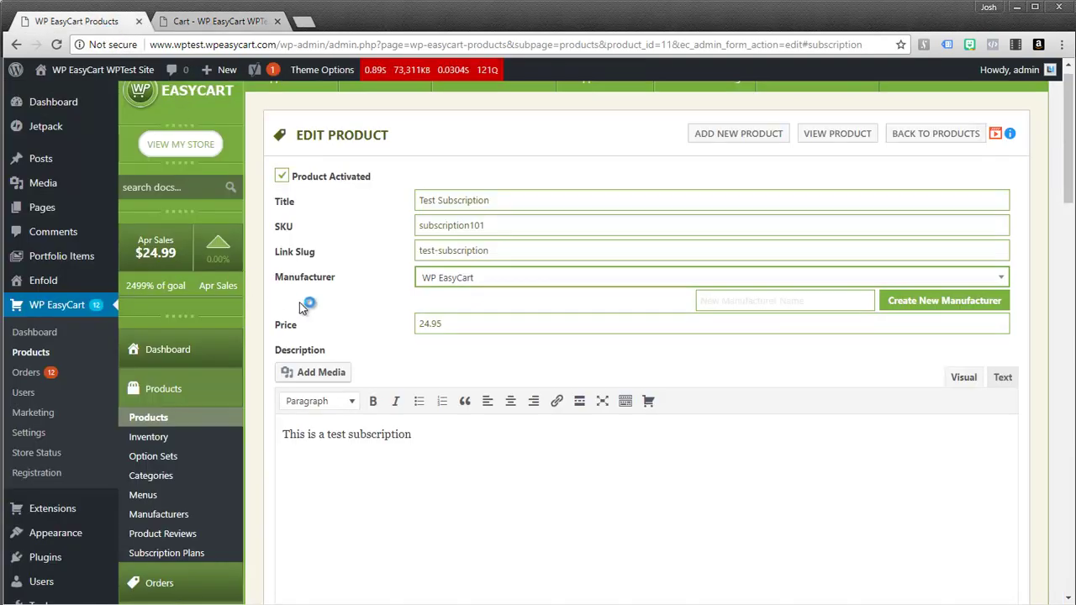
pyautogui.scroll(-2, 319, 326)
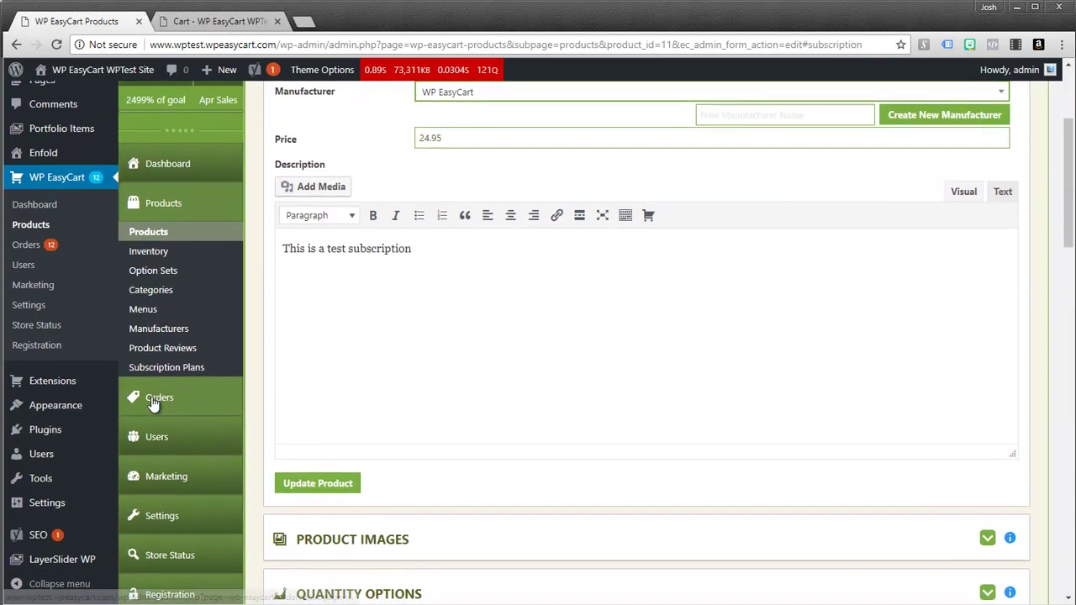
pyautogui.click(160, 402)
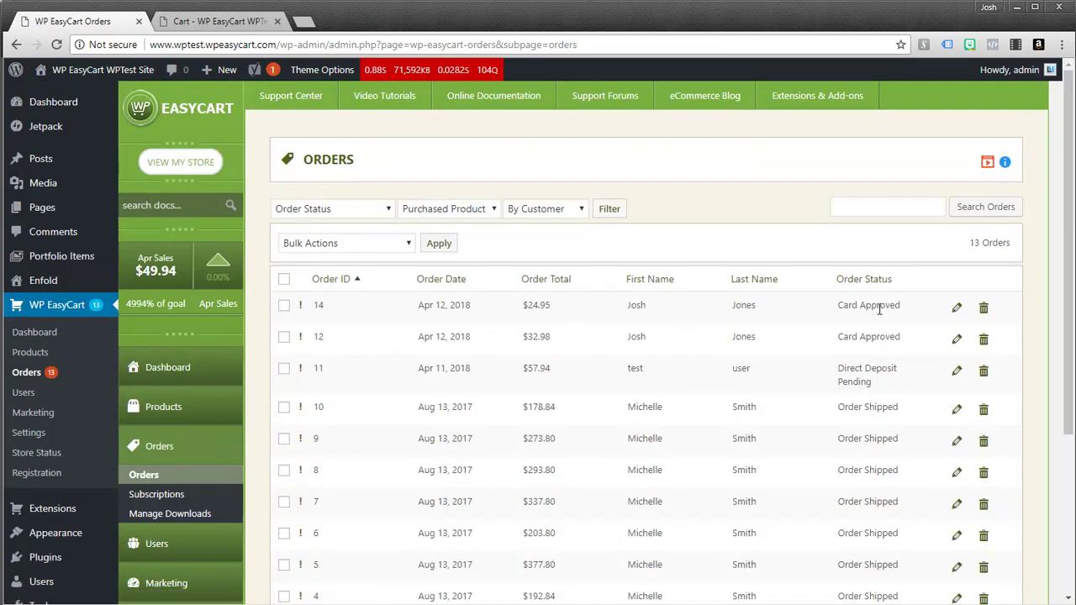
pyautogui.click(224, 24)
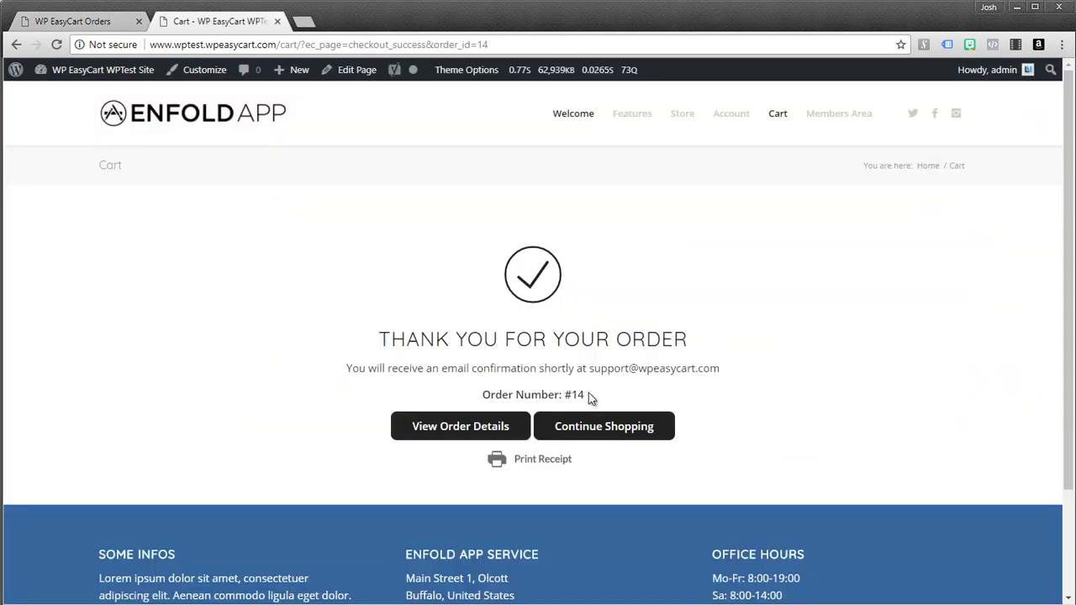
pyautogui.moveTo(588, 393); pyautogui.dragTo(478, 399)
# Step: Open the Test Subscription order's admin details, showing $24.95 total and Card Approved
pyautogui.click(75, 21)
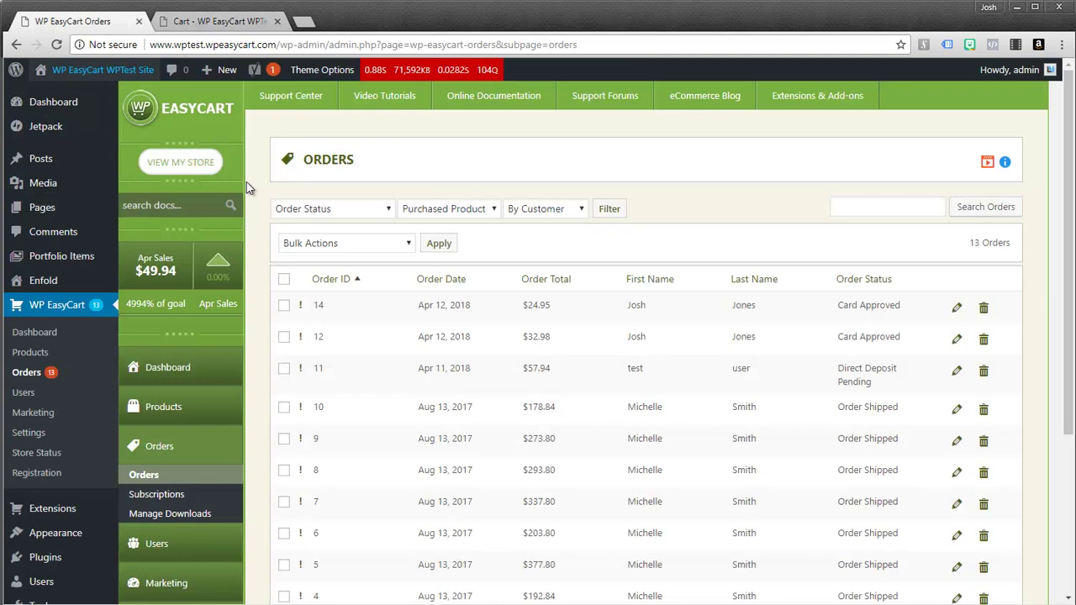
pyautogui.click(958, 311)
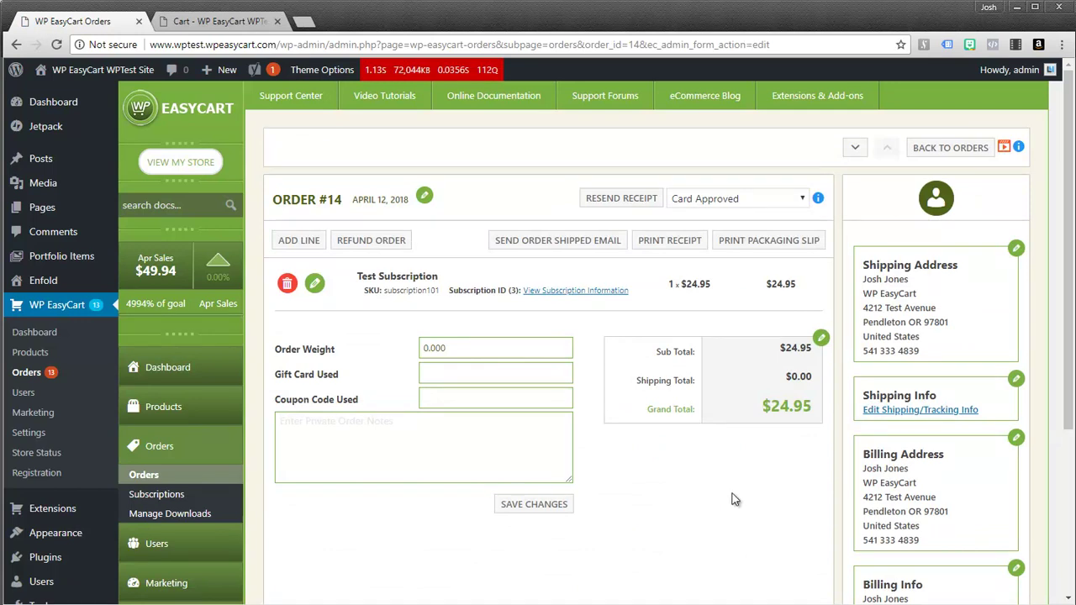
pyautogui.scroll(-3, 740, 484)
pyautogui.scroll(-2, 741, 485)
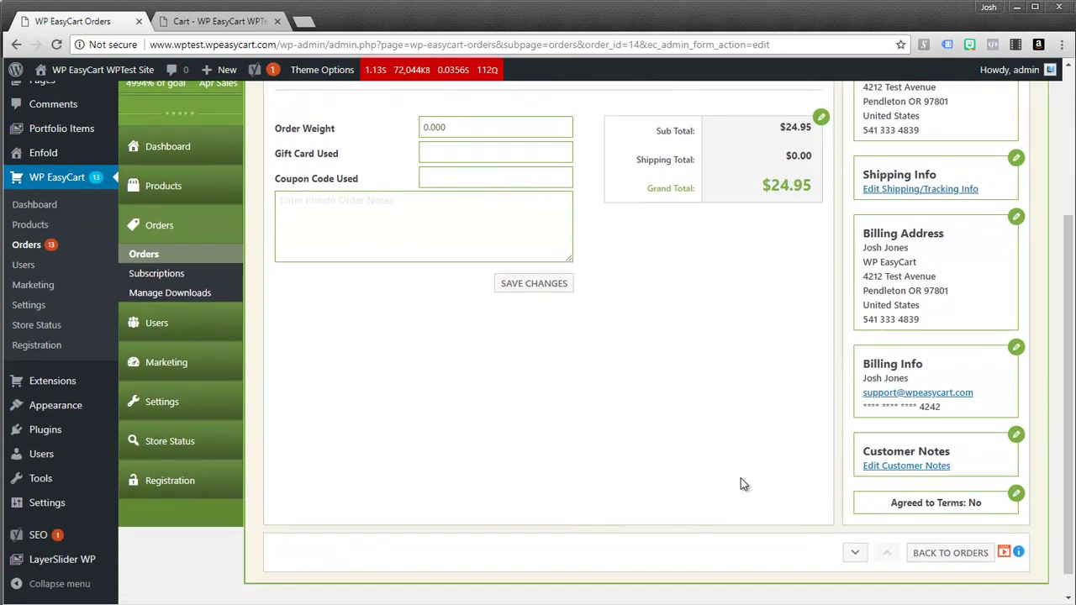
pyautogui.scroll(3, 741, 484)
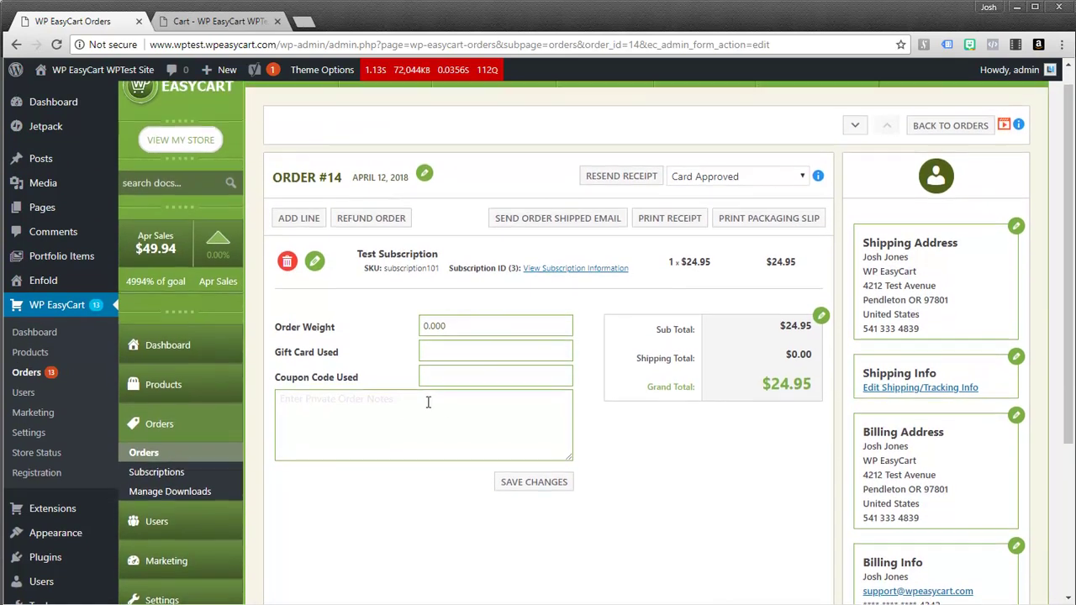
# Step: Open the active Test Subscription record and review its linked order and next payment date
pyautogui.click(154, 474)
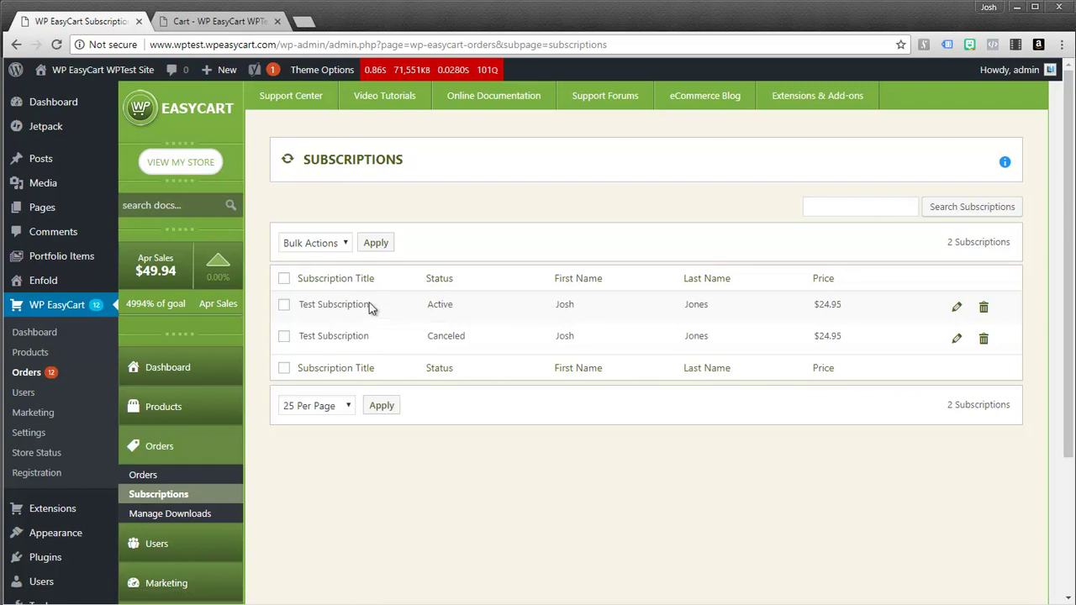
pyautogui.moveTo(316, 304); pyautogui.dragTo(862, 305)
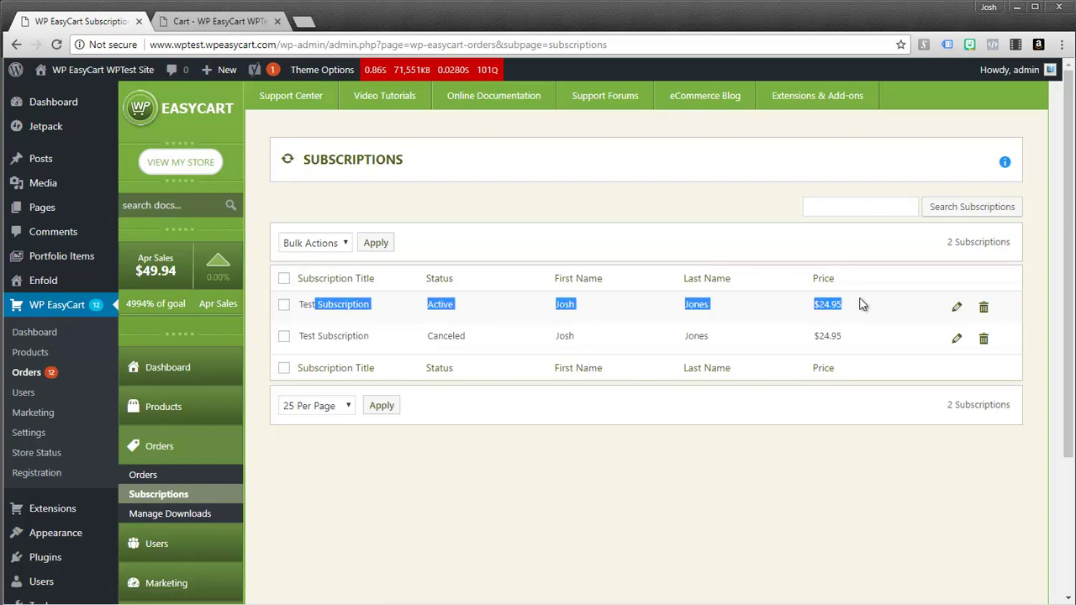
pyautogui.click(464, 309)
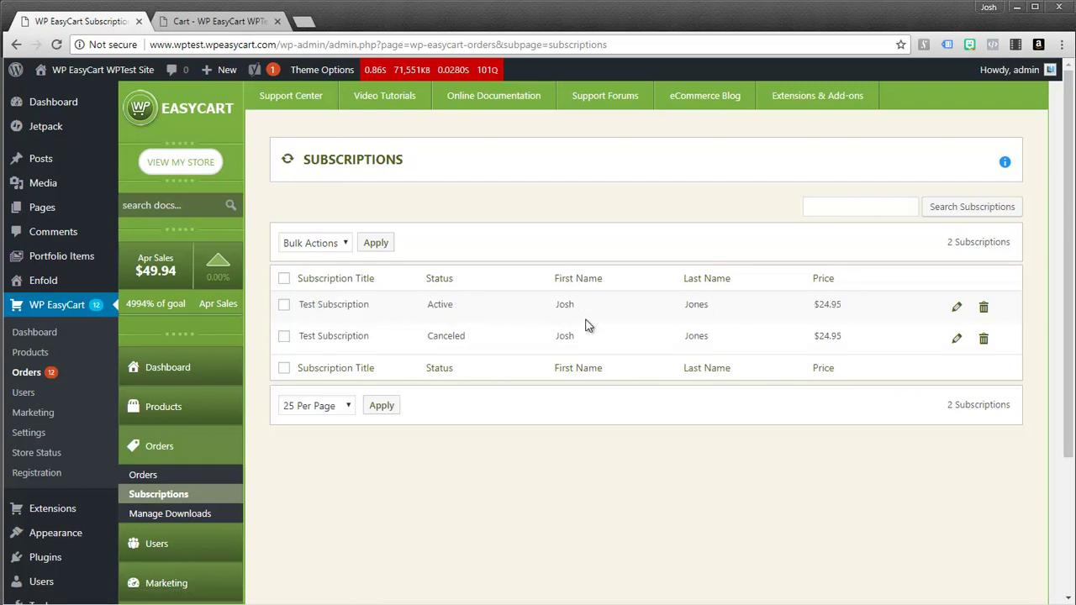
pyautogui.click(955, 312)
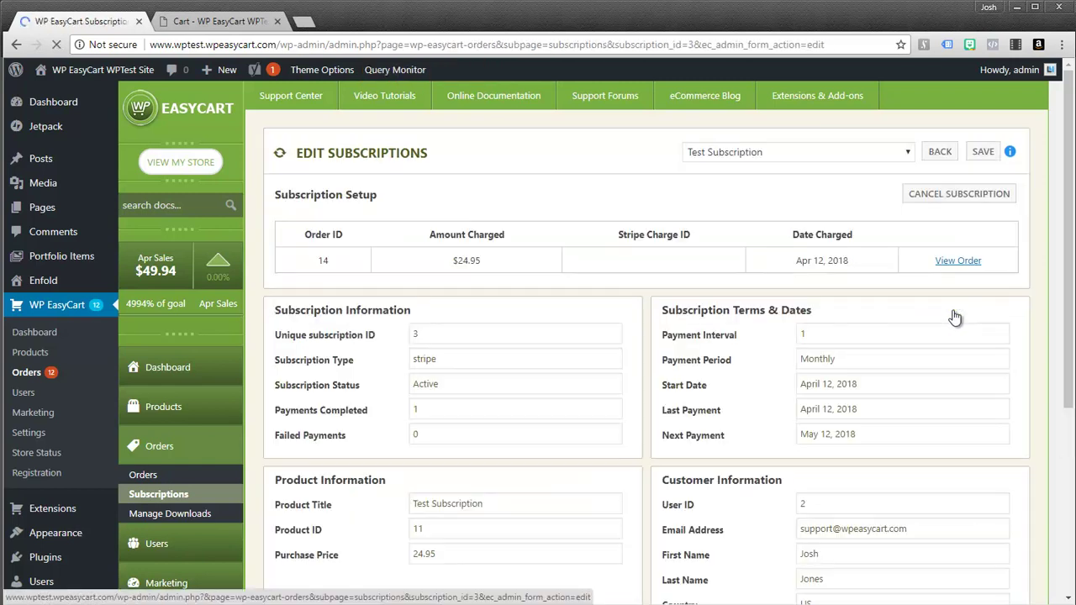
pyautogui.doubleClick(323, 260)
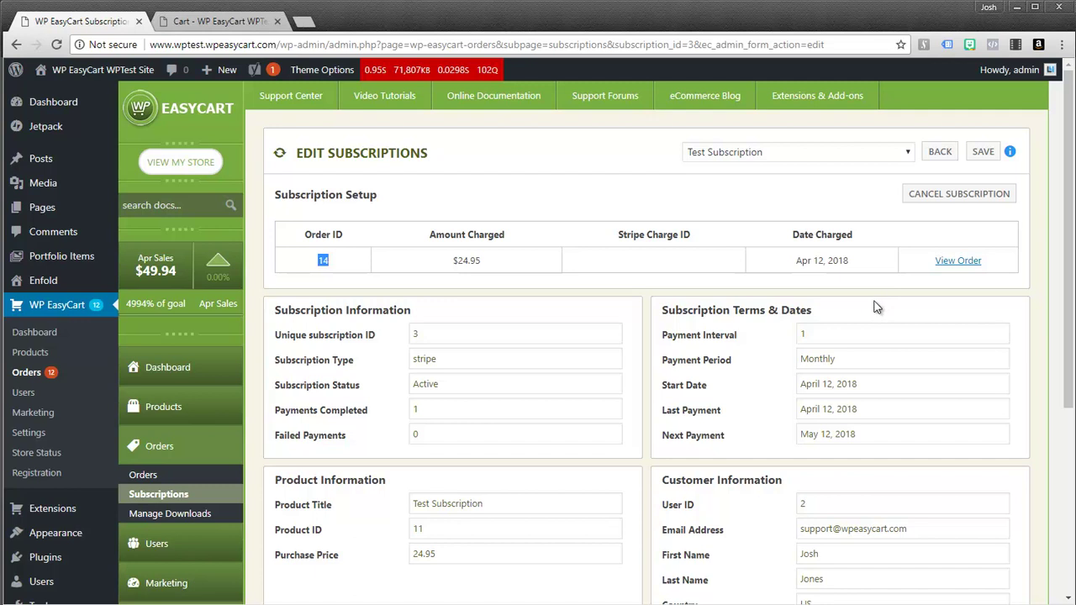
pyautogui.moveTo(801, 436); pyautogui.dragTo(864, 436)
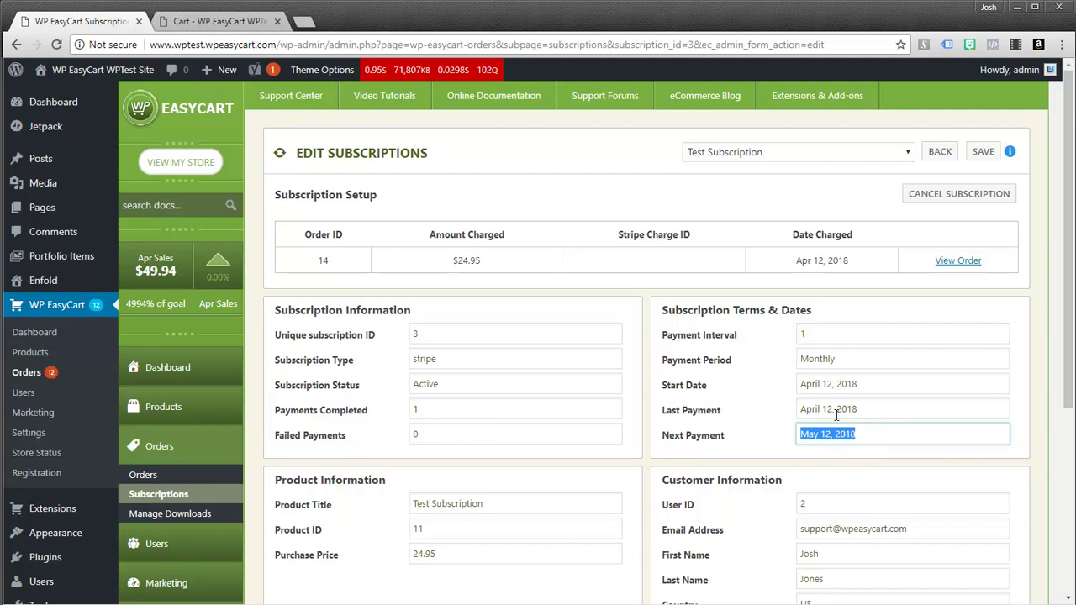
pyautogui.scroll(-2, 839, 353)
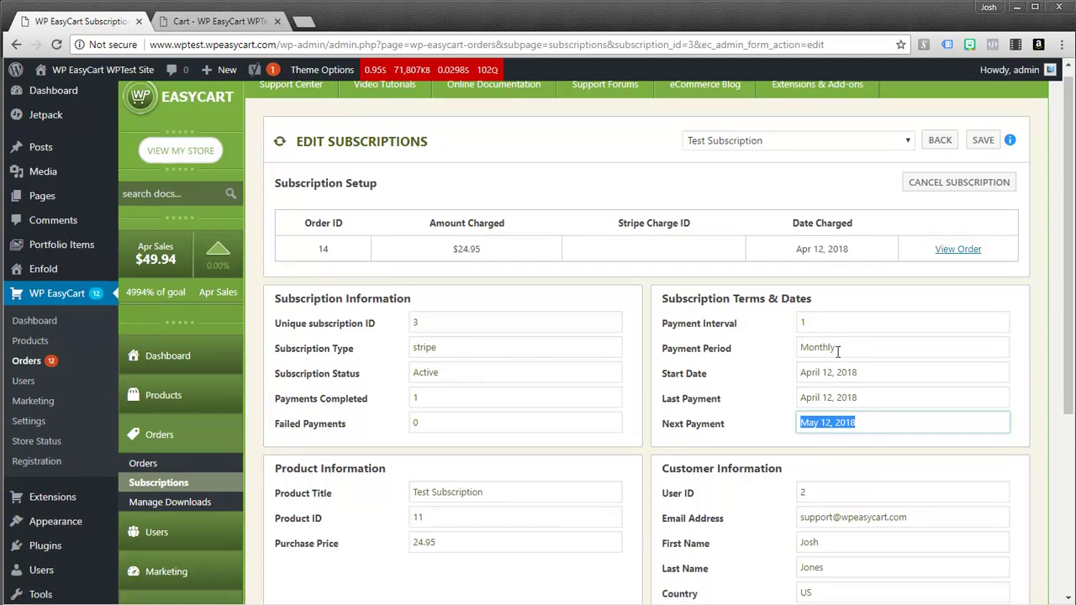
pyautogui.scroll(2, 841, 324)
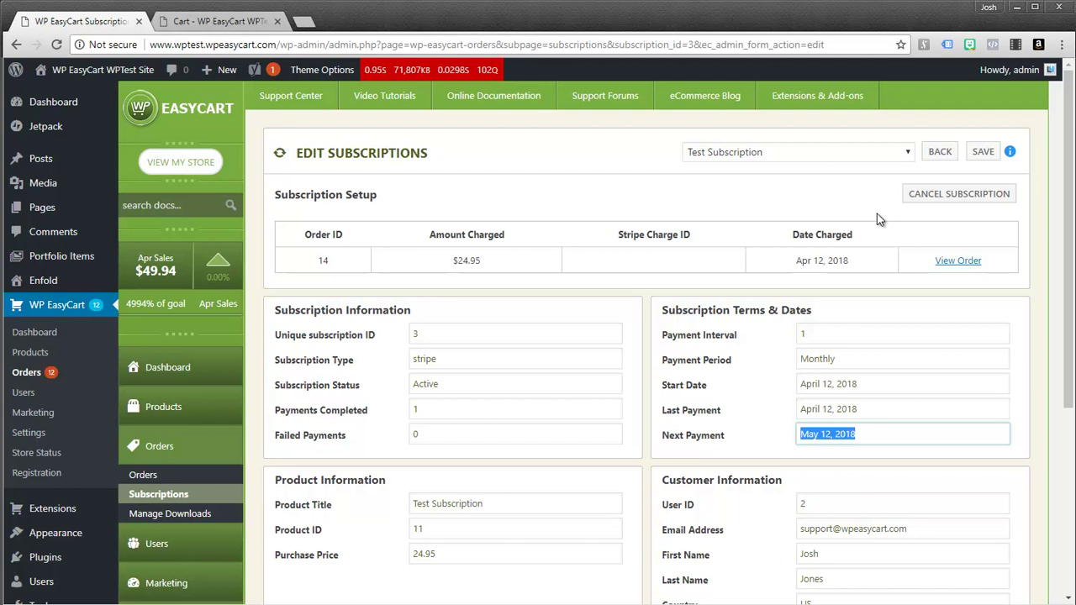
# Step: Keep Test Subscription as the subscription's product and return to the order confirmation page
pyautogui.click(908, 154)
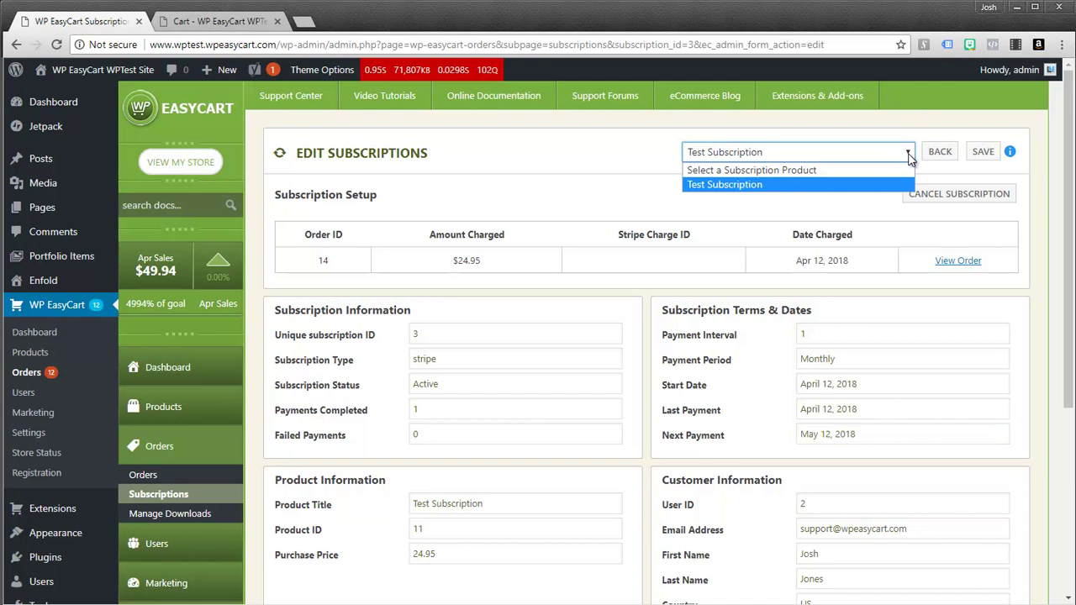
pyautogui.click(911, 158)
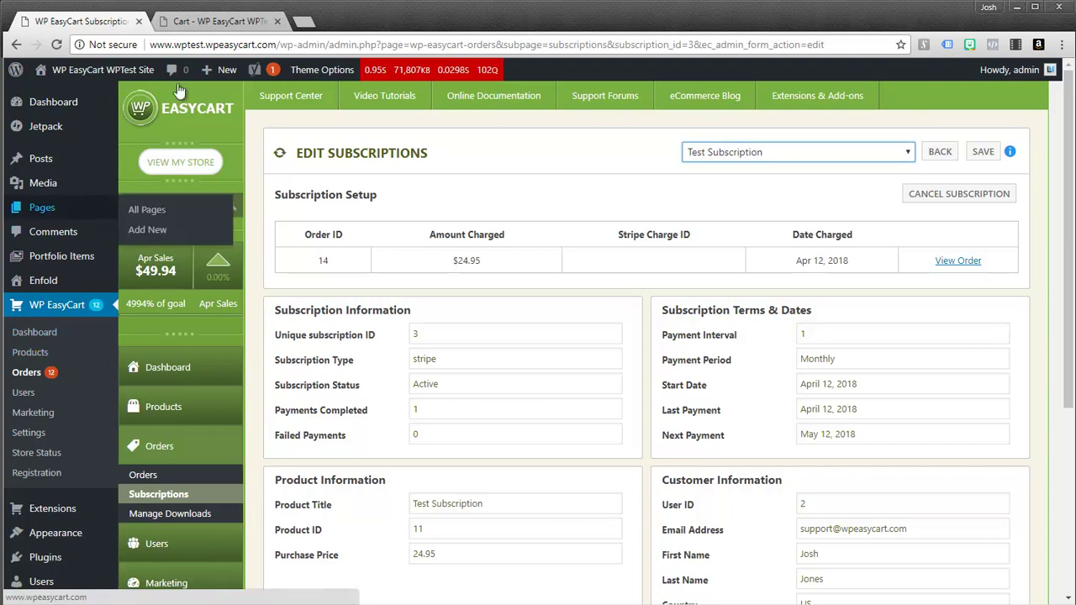
pyautogui.click(207, 21)
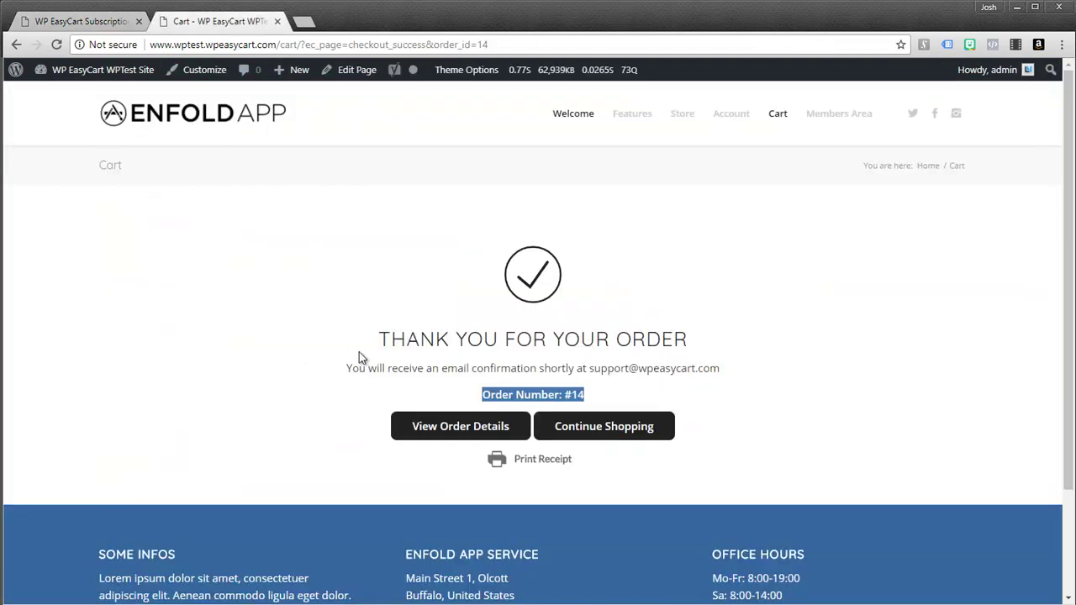
# Step: Sign out of the customer account from the Account page, then open the Members Area
pyautogui.click(600, 396)
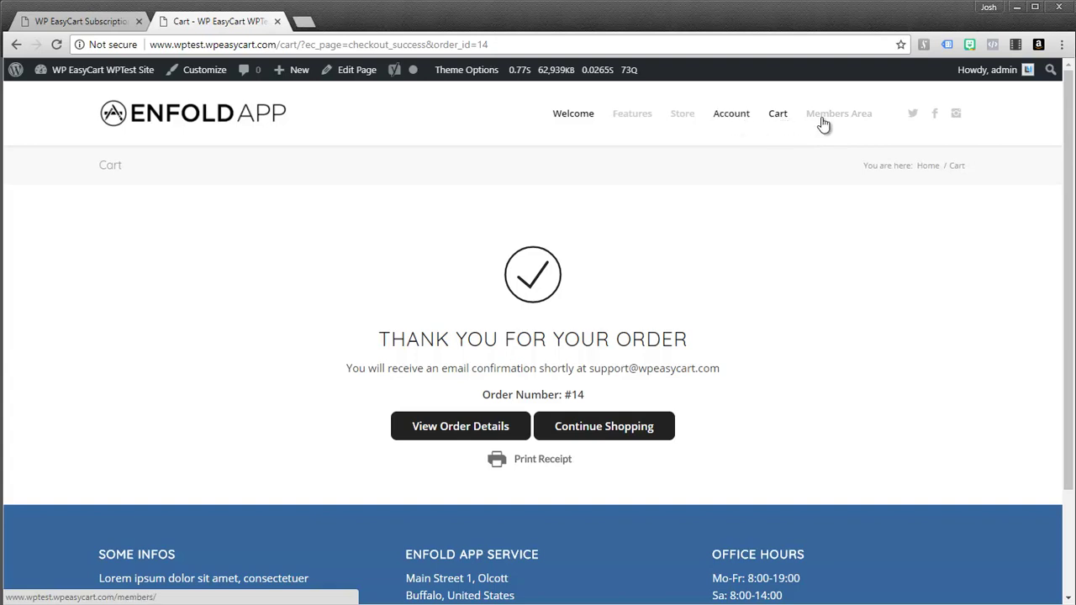
pyautogui.click(733, 123)
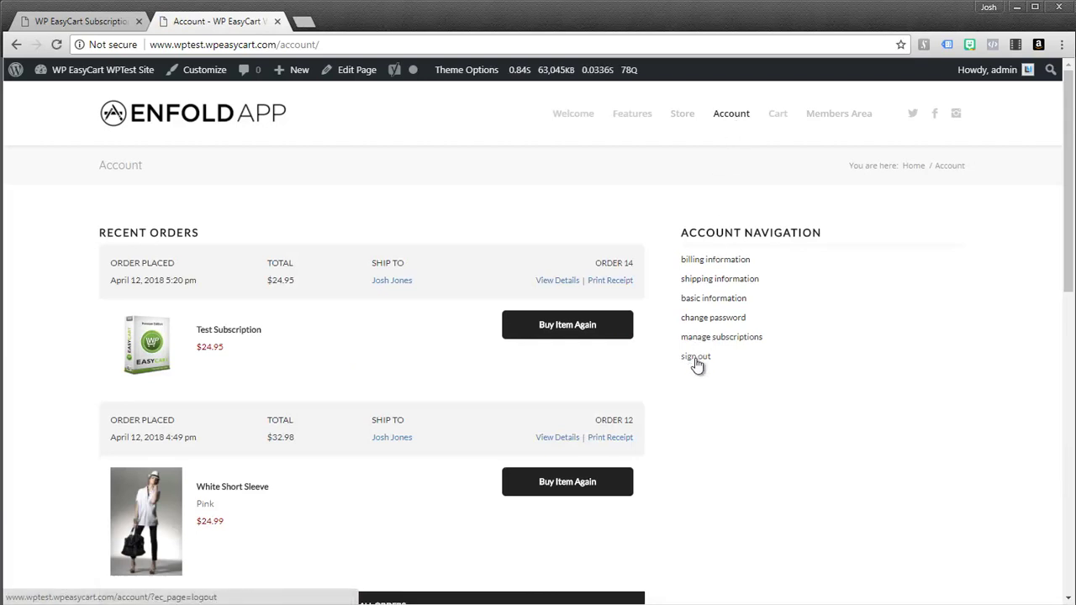
pyautogui.click(696, 357)
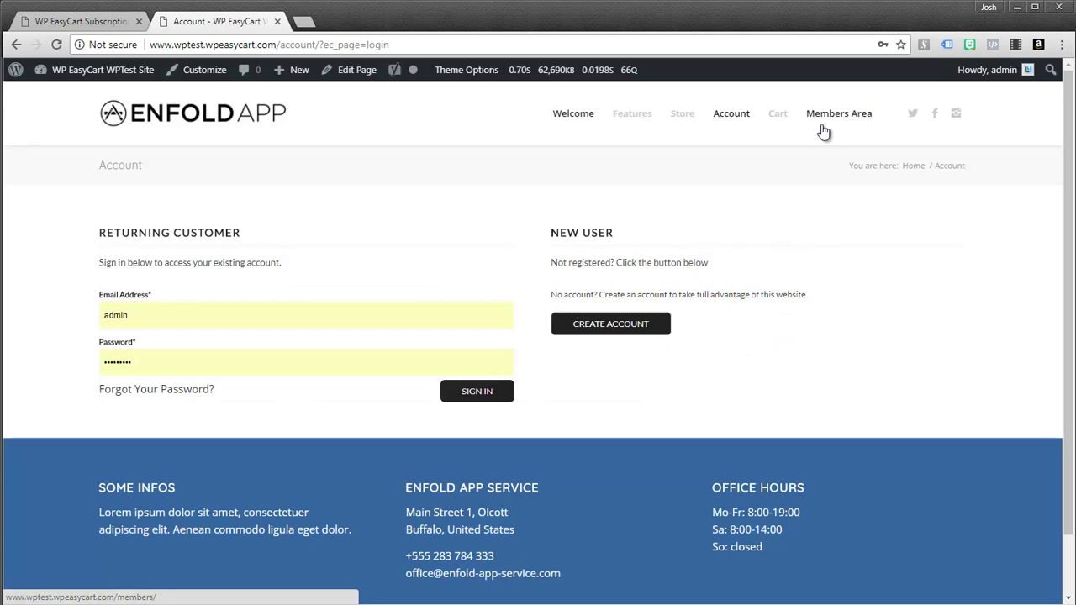
pyautogui.click(838, 125)
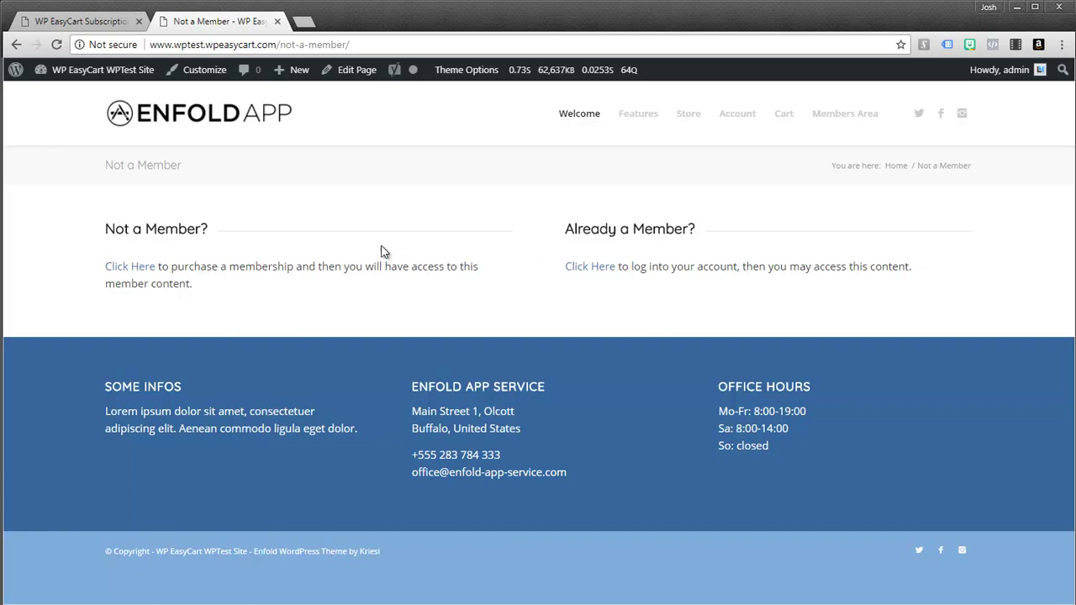
# Step: Return to the admin subscription tab and go to the WordPress Pages list
pyautogui.click(82, 21)
pyautogui.click(48, 212)
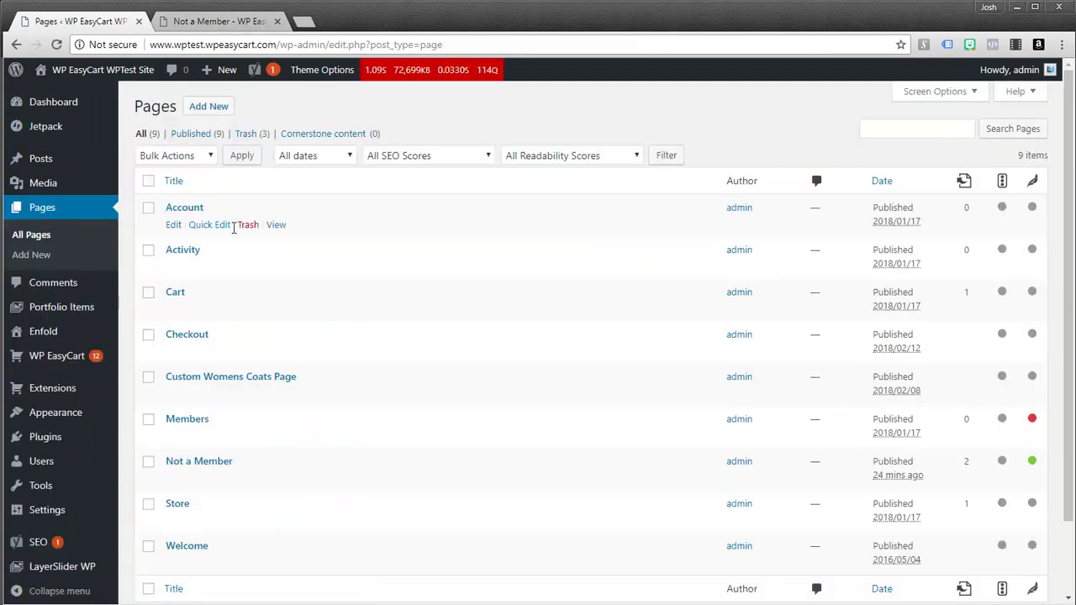
# Step: Open the Not a Member page in the editor and scroll through its link columns and Limit Access panel
pyautogui.scroll(-2, 175, 313)
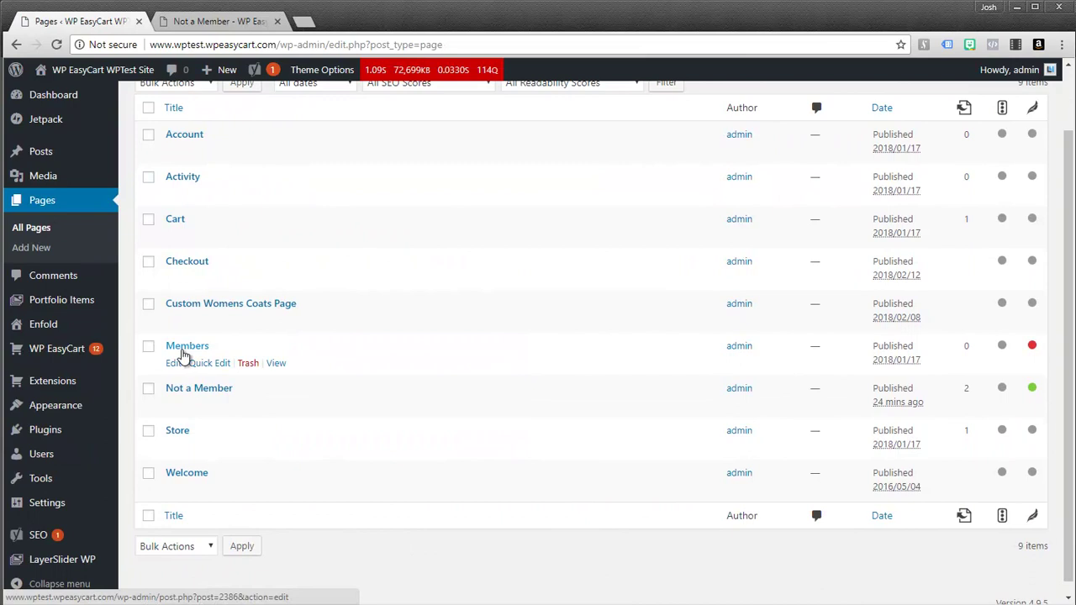
pyautogui.click(203, 391)
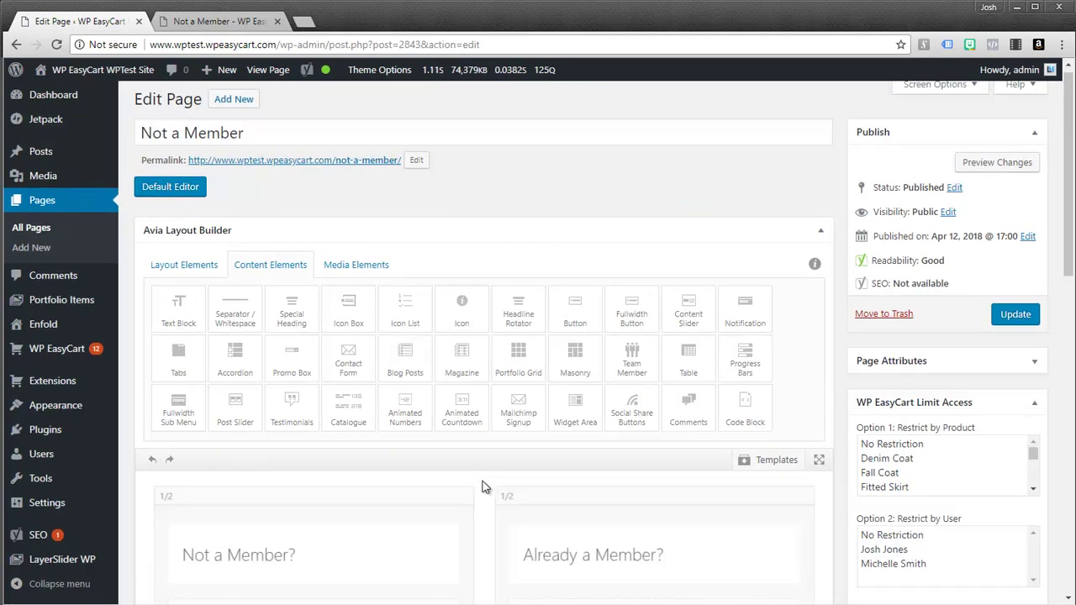
pyautogui.scroll(-3, 482, 481)
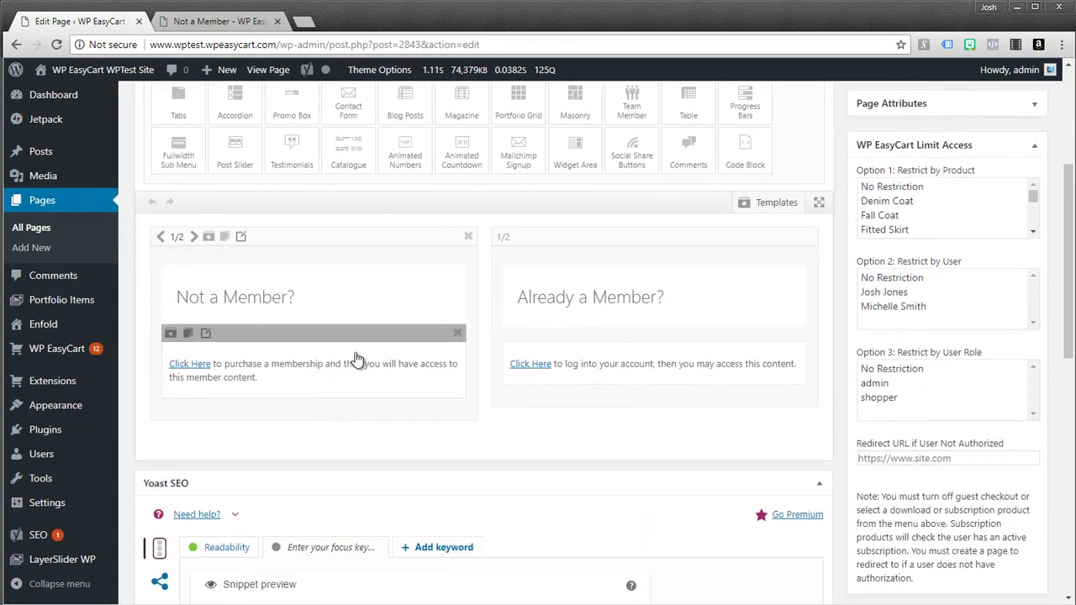
pyautogui.scroll(-1, 357, 360)
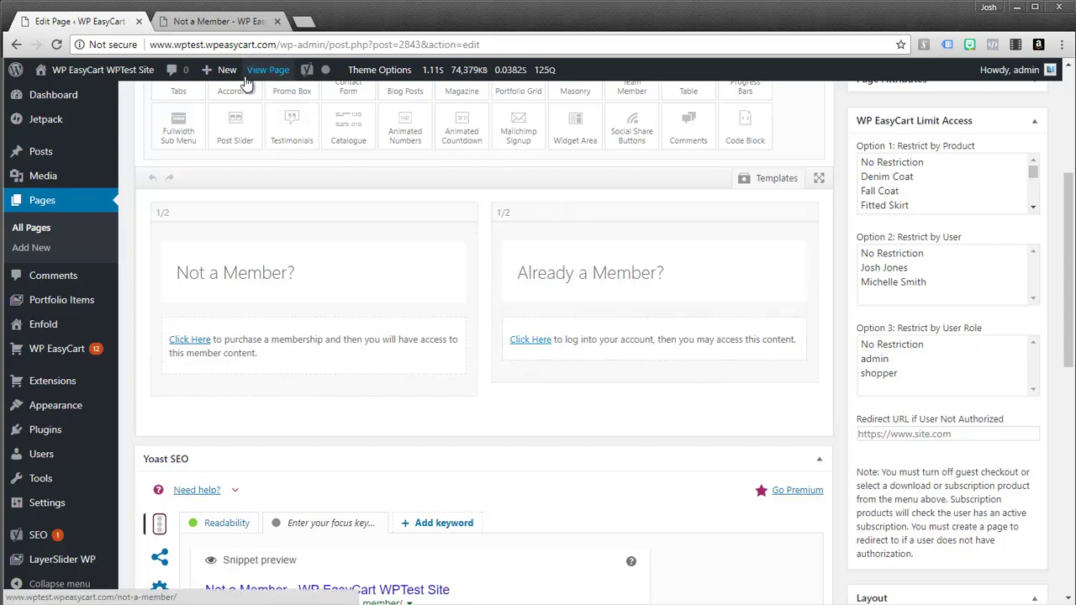
# Step: On the live site, confirm the Already a Member? link leads to the Account sign-in form
pyautogui.click(212, 24)
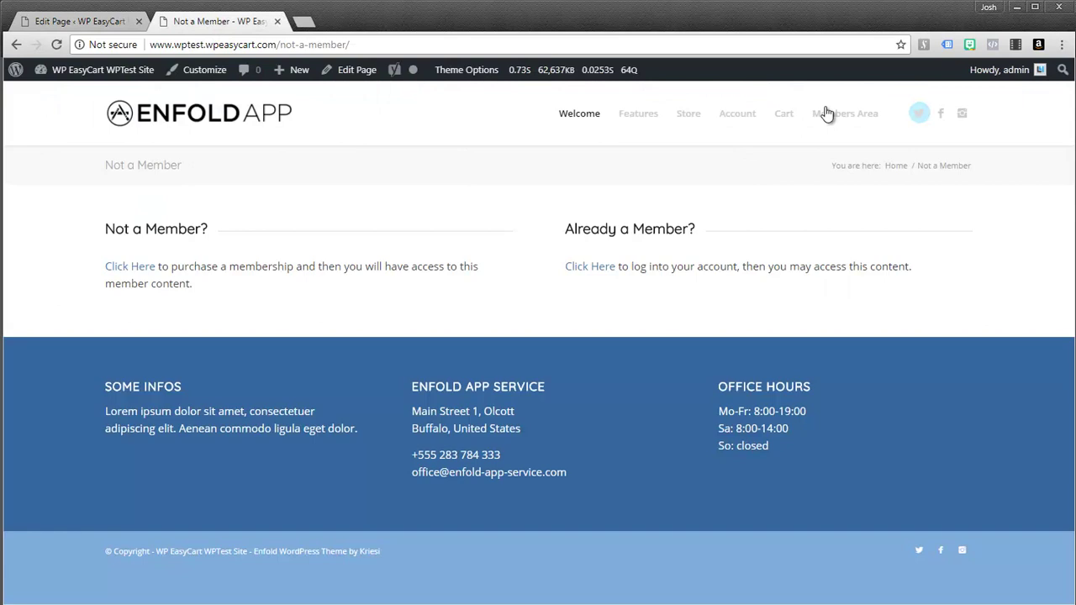
pyautogui.click(738, 124)
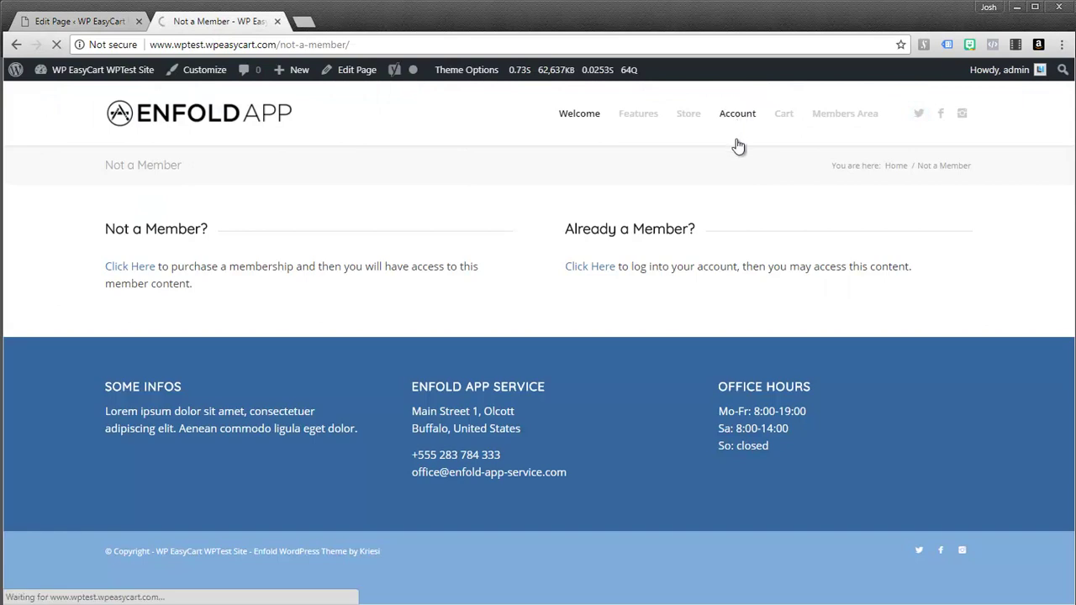
pyautogui.click(827, 128)
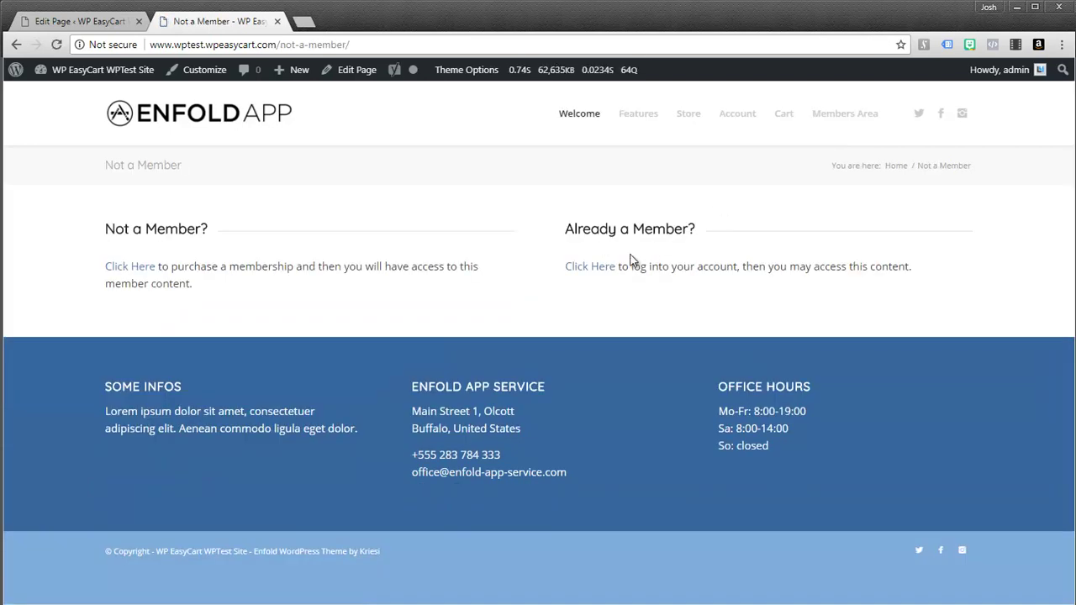
pyautogui.click(585, 274)
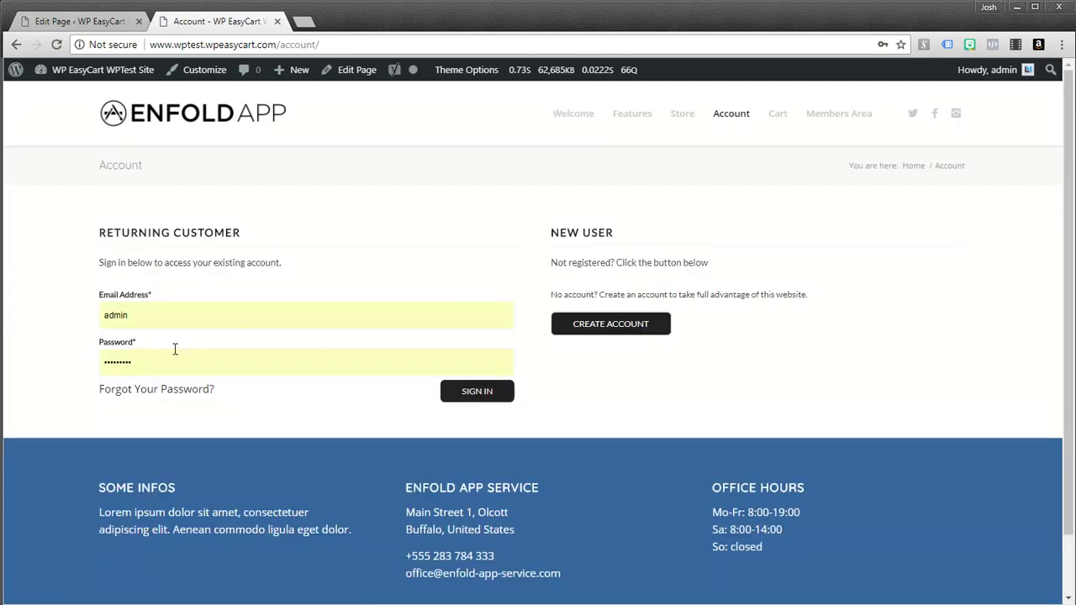
pyautogui.click(208, 322)
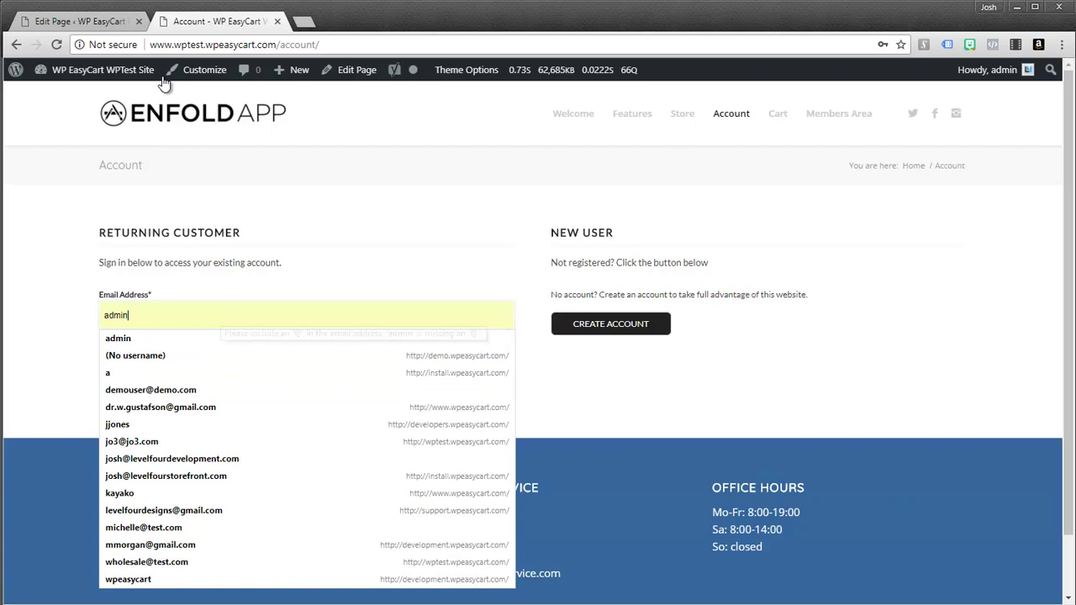
# Step: Go back from the editor tab to the WordPress Pages list
pyautogui.click(101, 21)
pyautogui.scroll(1, 217, 337)
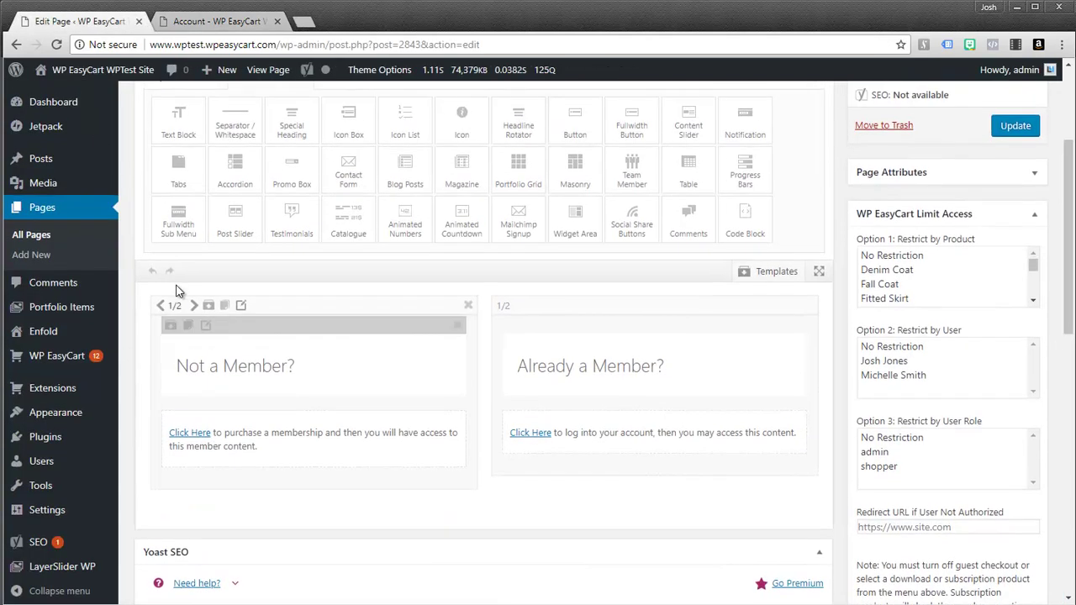
pyautogui.hotkey('alt', 'Left')
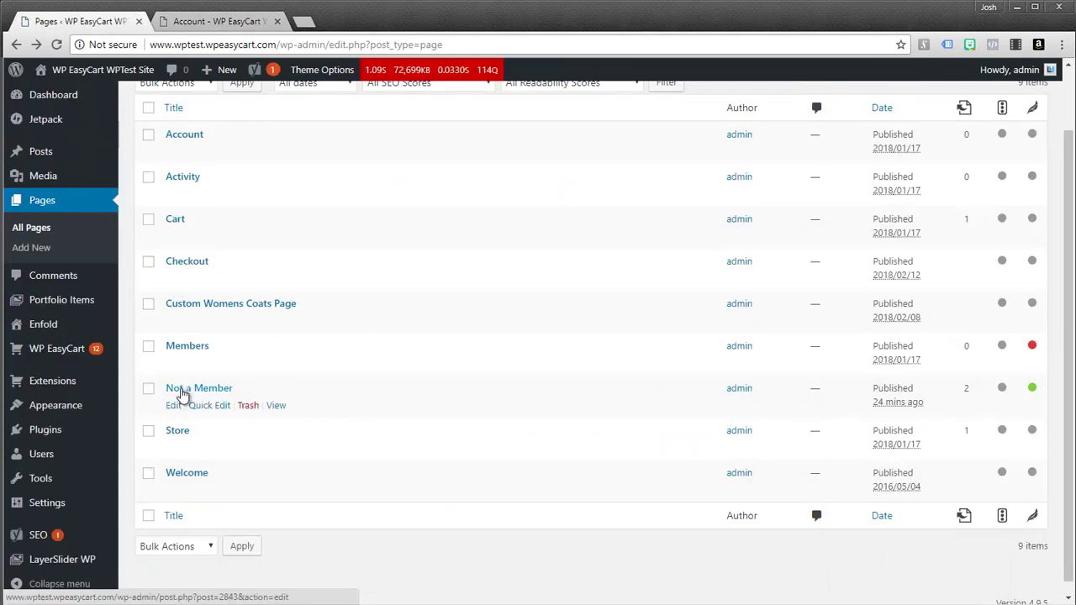
# Step: Open the Members page editor and review its member-only text and Test Subscription restriction
pyautogui.click(188, 351)
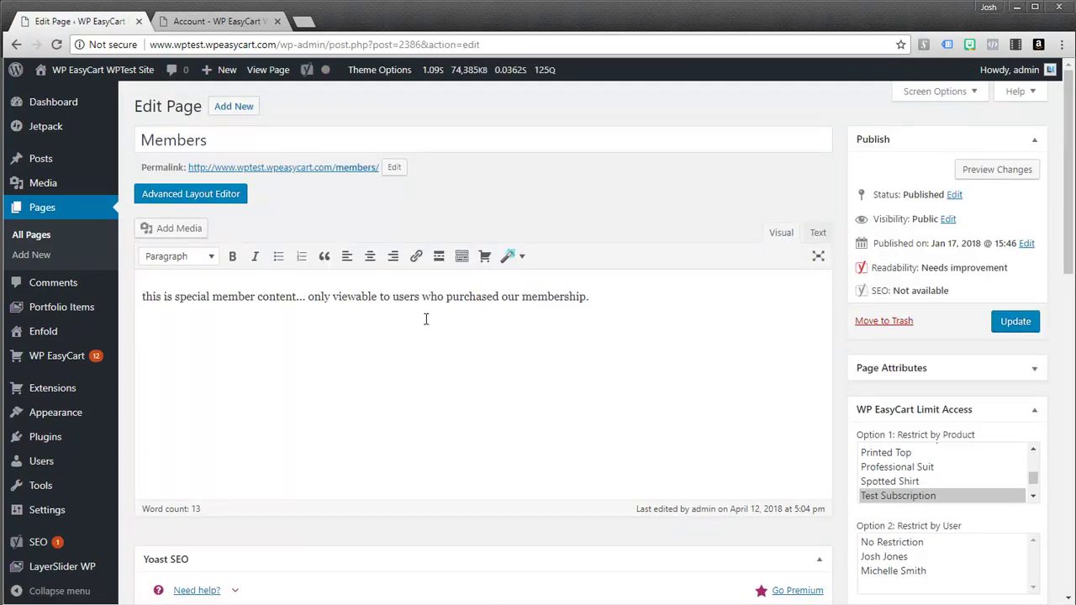
pyautogui.moveTo(155, 300); pyautogui.dragTo(595, 308)
pyautogui.click(608, 331)
pyautogui.scroll(-2, 664, 353)
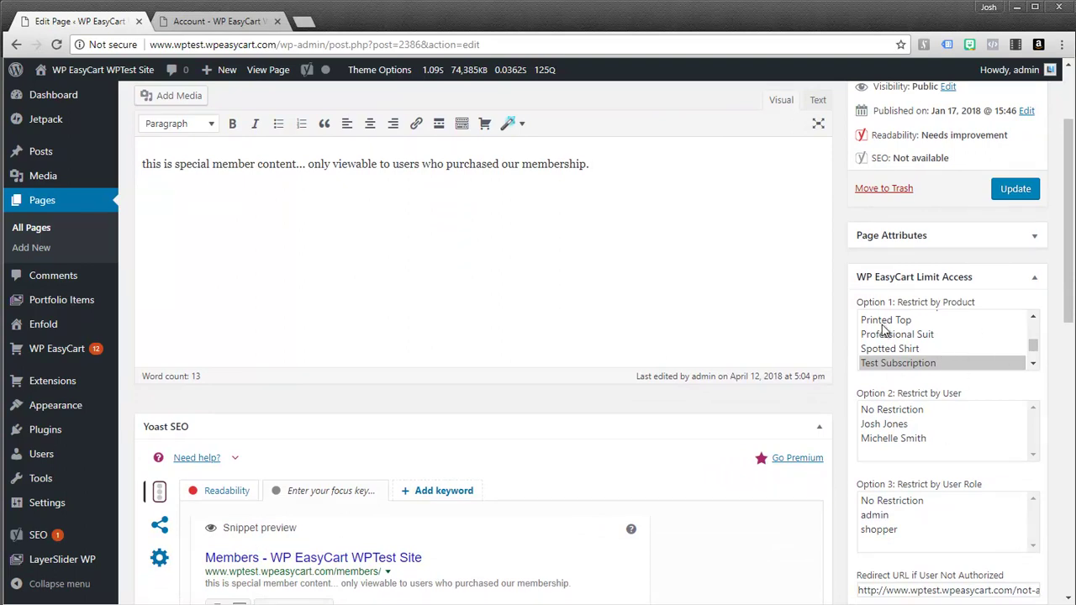
pyautogui.scroll(-1, 906, 328)
pyautogui.scroll(-2, 917, 336)
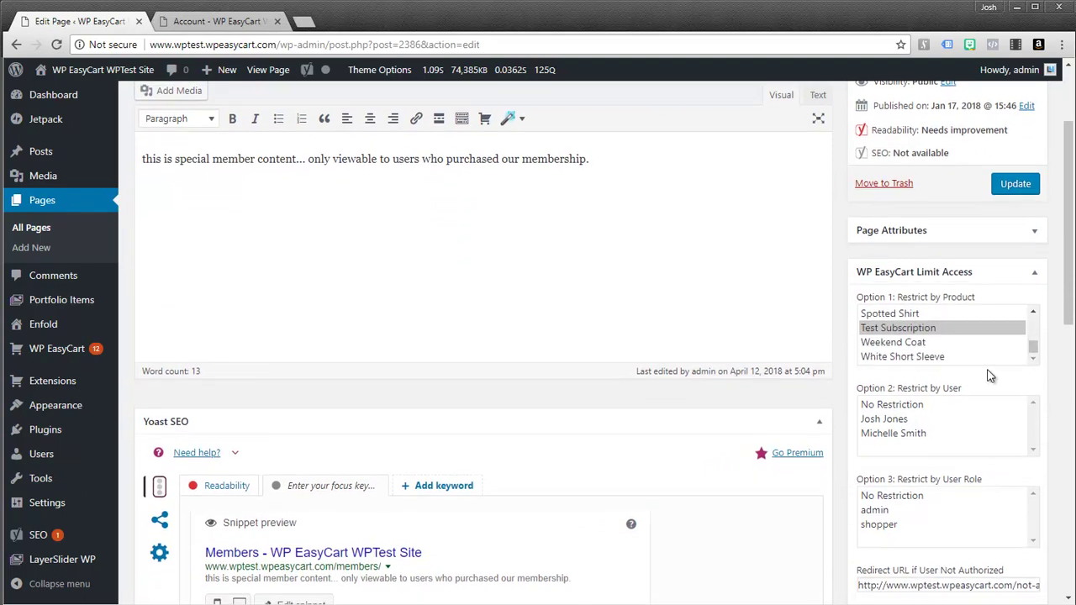
pyautogui.scroll(-1, 1072, 336)
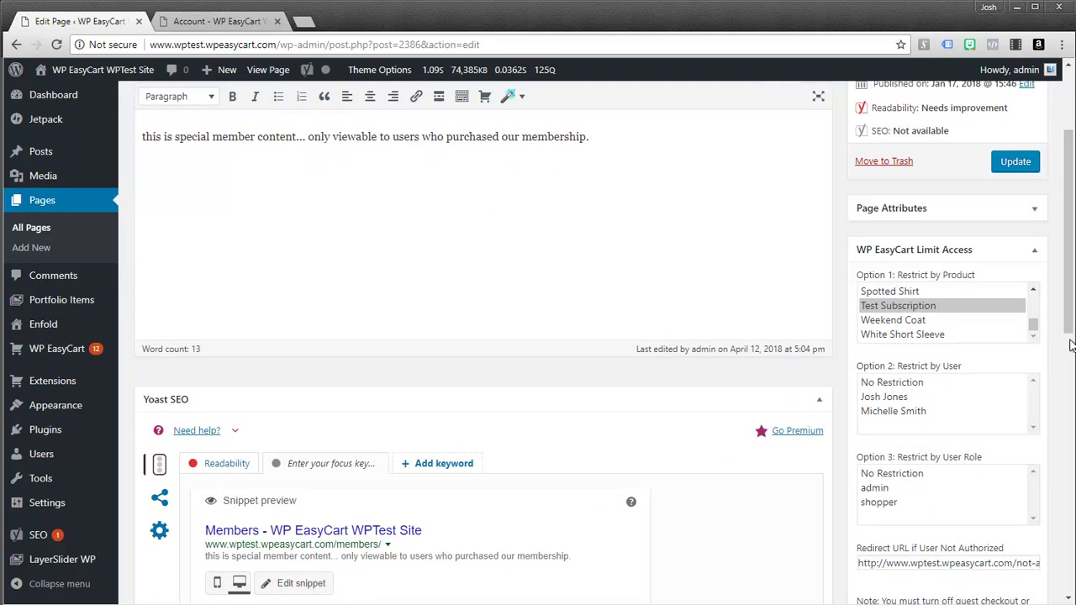
pyautogui.scroll(1, 1070, 337)
# Step: Set Restrict by User to No Restriction while keeping Test Subscription as the required product
pyautogui.moveTo(1033, 353); pyautogui.dragTo(1034, 344)
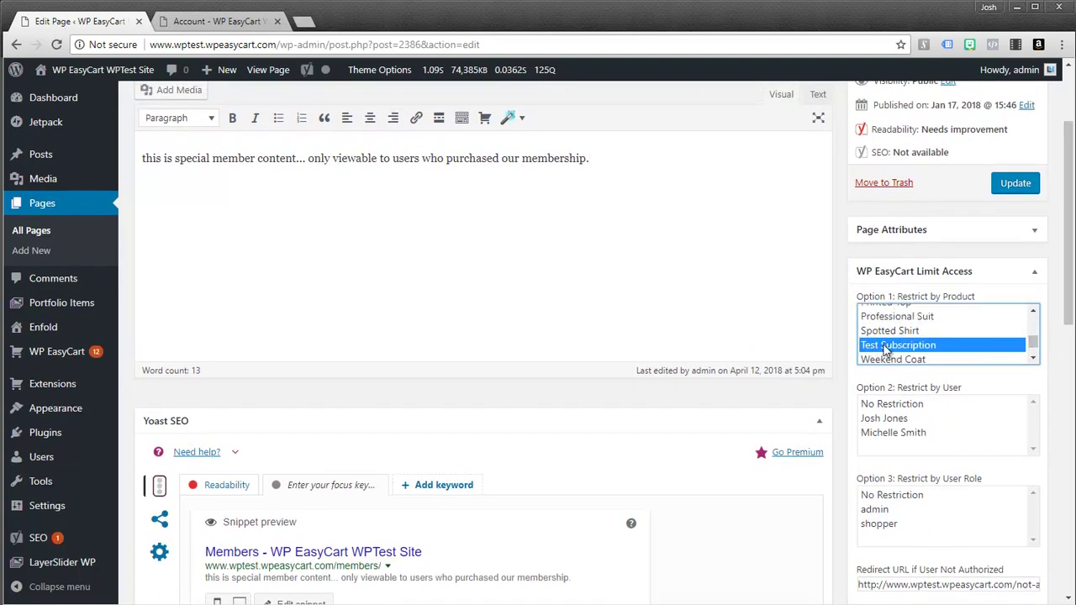
pyautogui.click(895, 420)
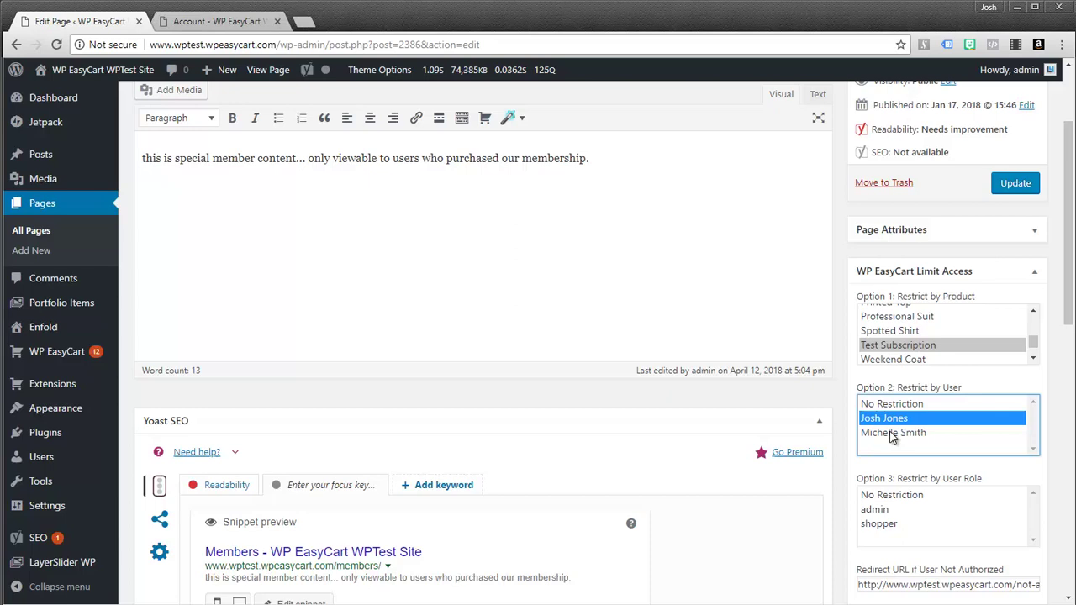
pyautogui.keyDown('ctrl'); pyautogui.click(895, 434); pyautogui.keyUp('ctrl')
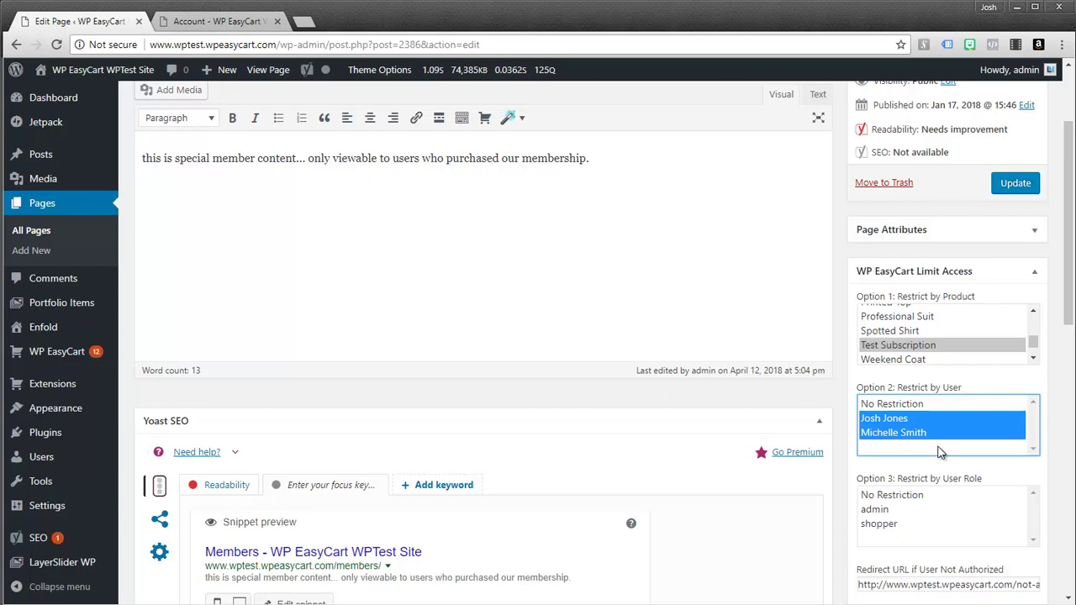
pyautogui.click(906, 405)
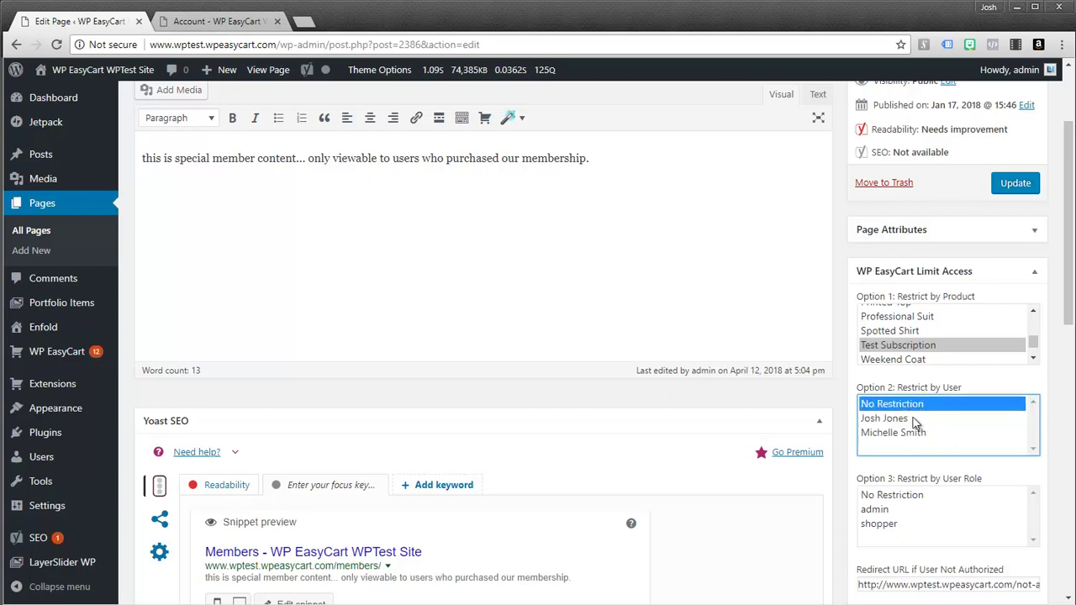
pyautogui.click(912, 348)
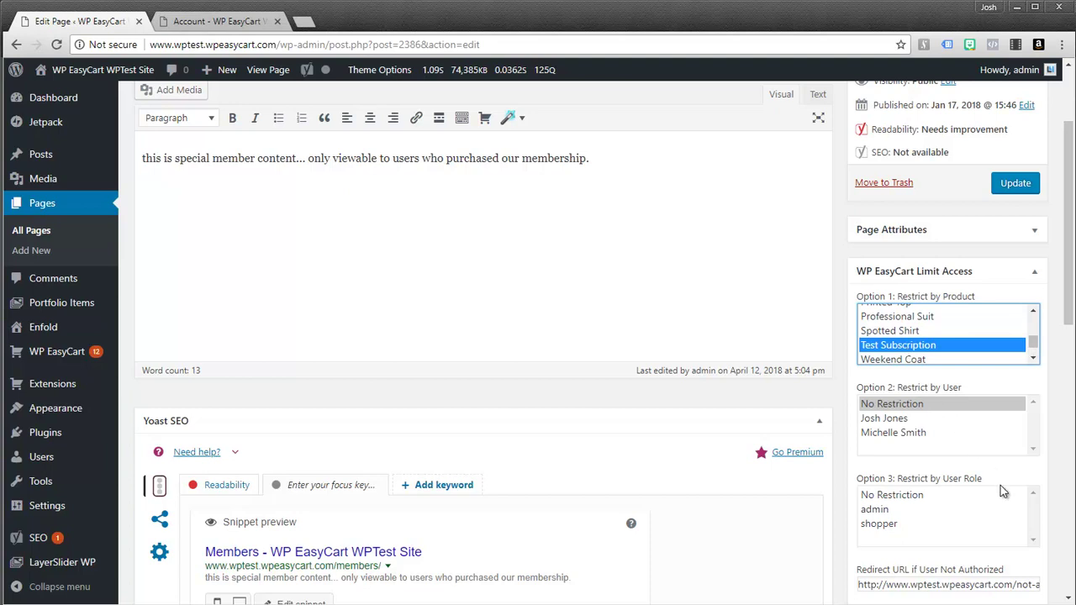
# Step: Review the role restriction and not-a-member redirect URL, then update the Members page
pyautogui.click(1038, 542)
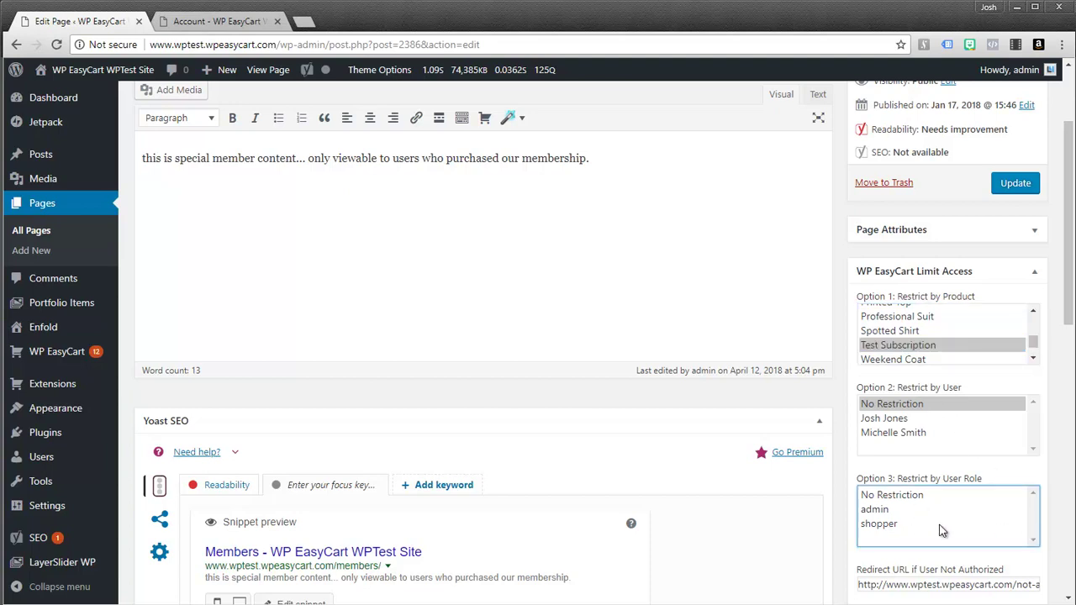
pyautogui.moveTo(1069, 320); pyautogui.dragTo(1069, 383)
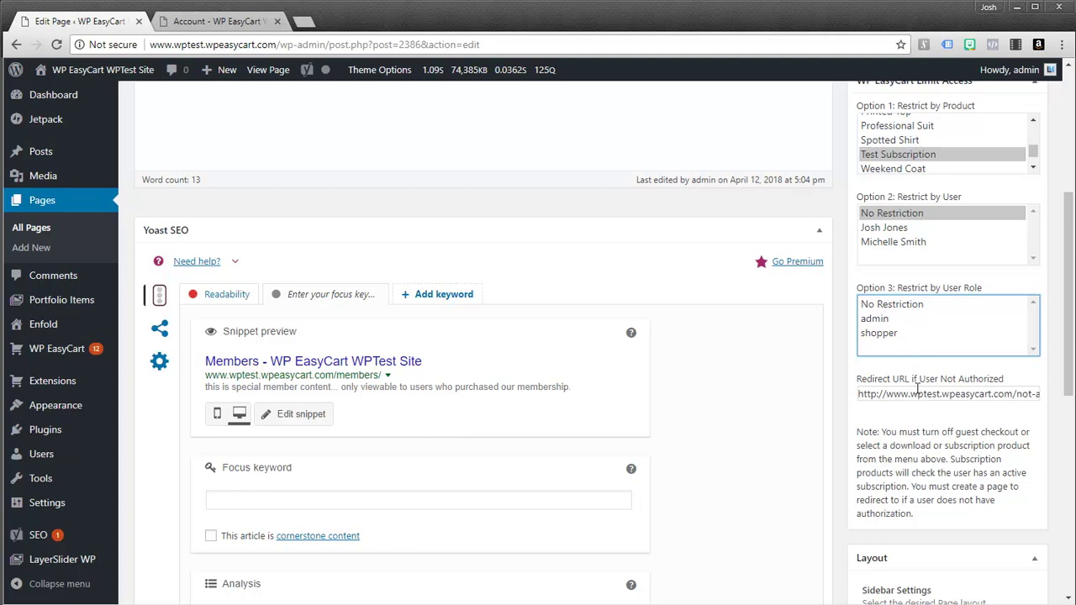
pyautogui.moveTo(860, 395); pyautogui.dragTo(1042, 401)
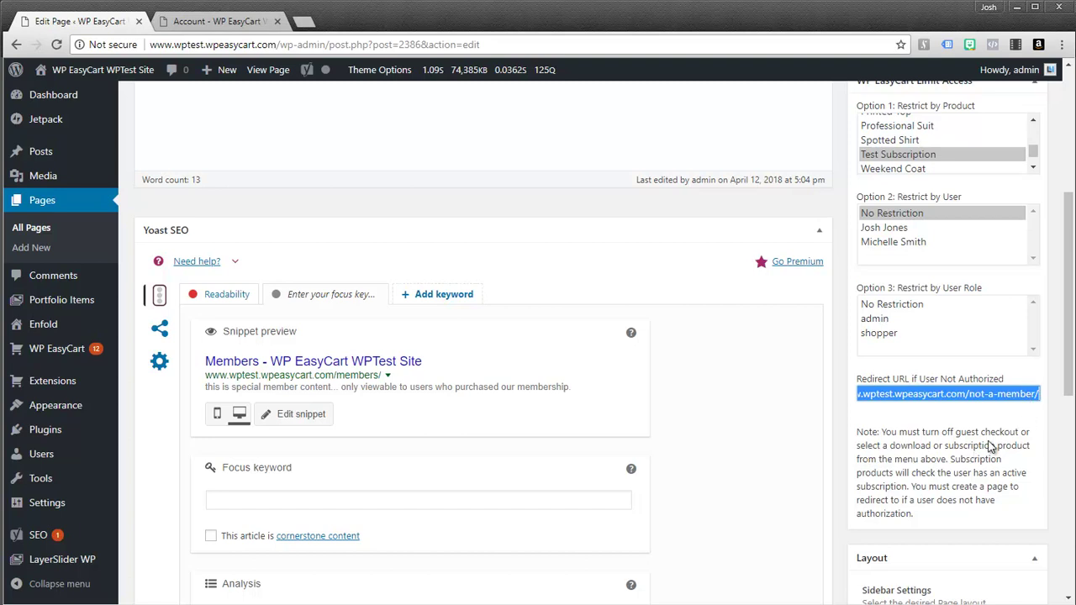
pyautogui.moveTo(1065, 361); pyautogui.dragTo(1064, 245)
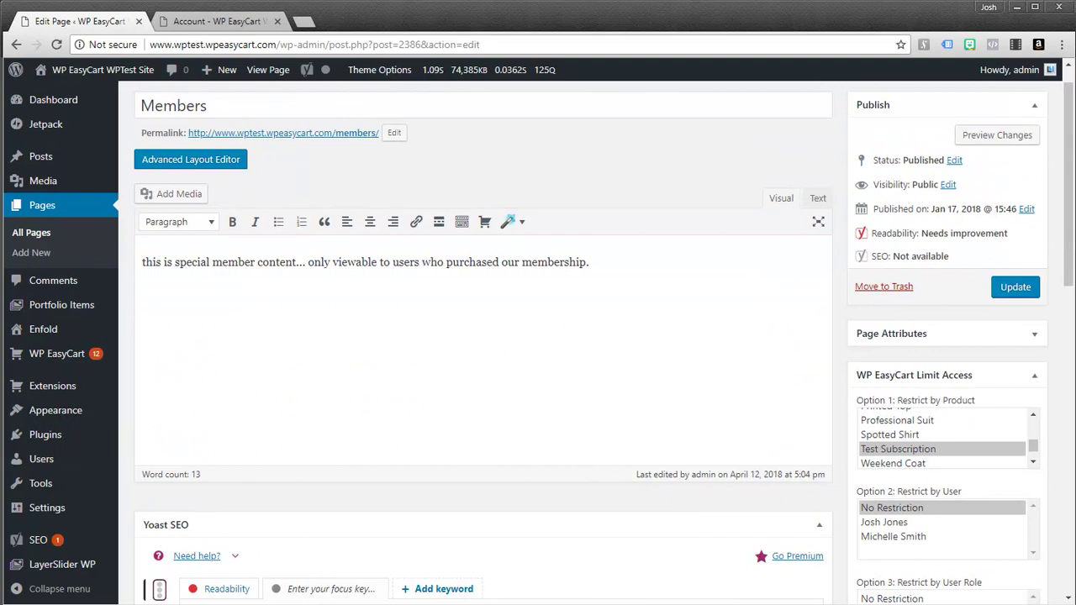
pyautogui.click(1014, 288)
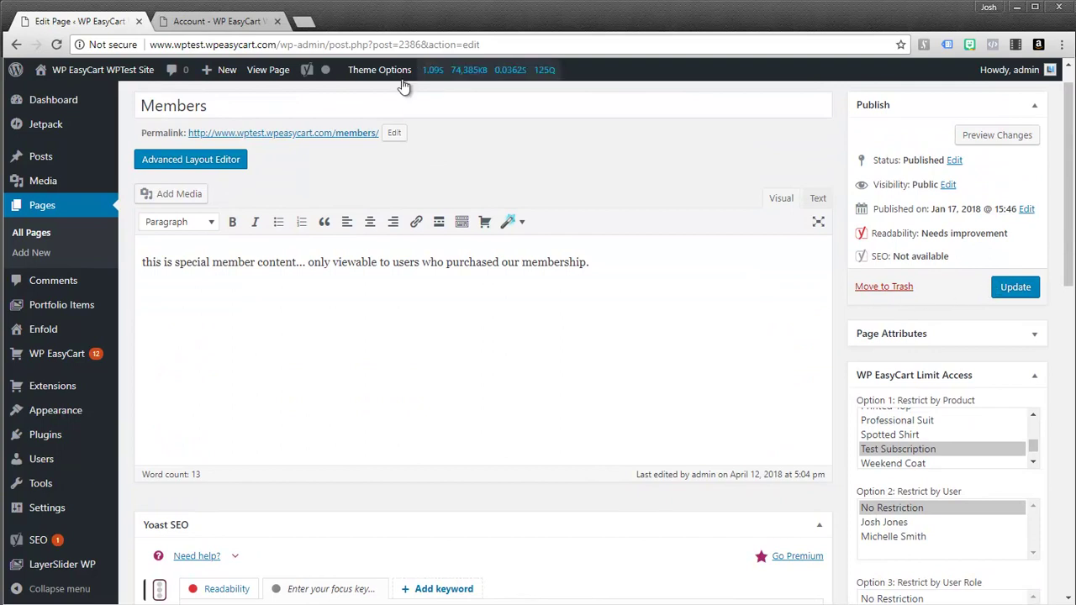
# Step: Sign in through Members Area with the subscriber's email and password and view the member-only message
pyautogui.click(223, 25)
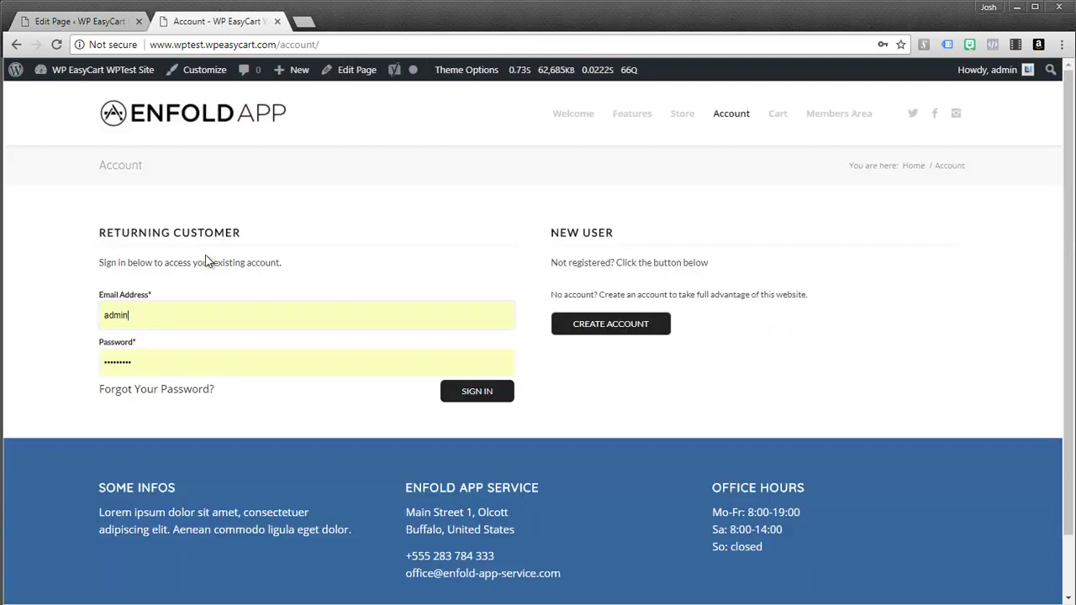
pyautogui.click(830, 116)
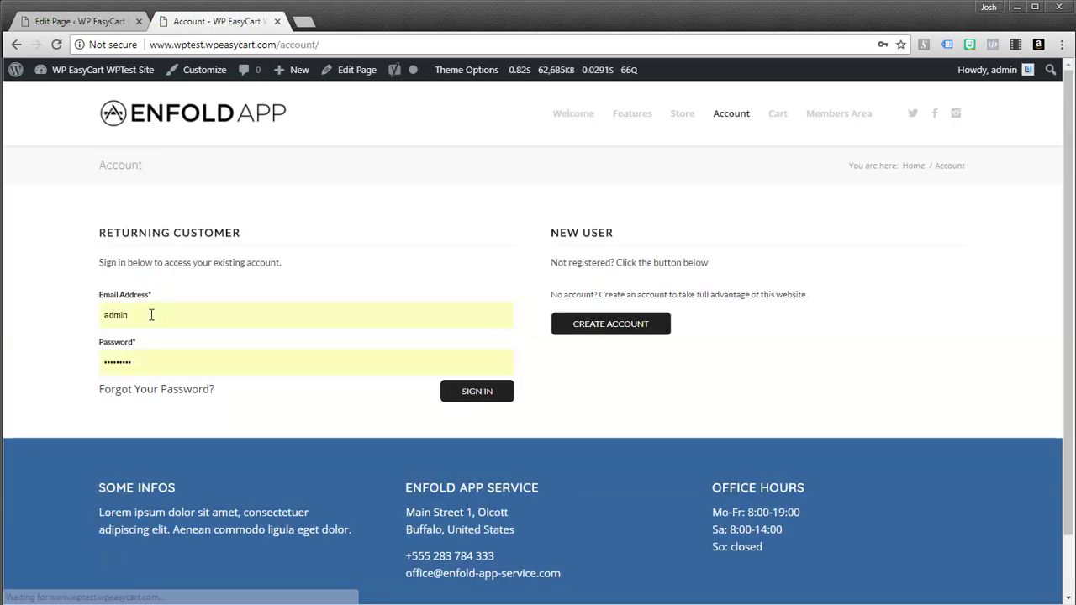
pyautogui.click(149, 315)
pyautogui.hotkey('ctrl', 'a')
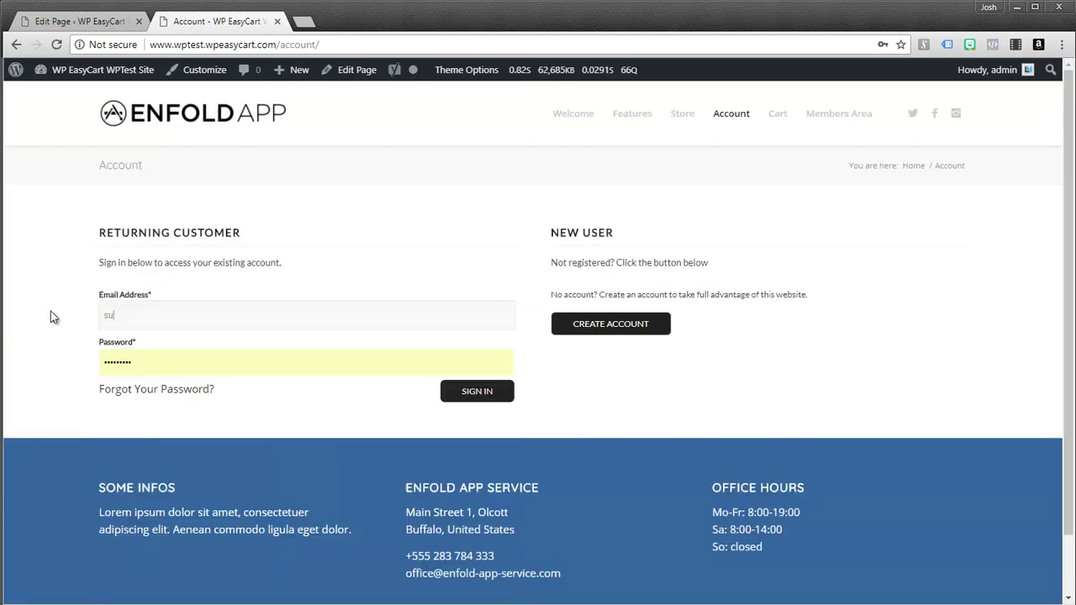
pyautogui.press('Tab')
pyautogui.write('password')
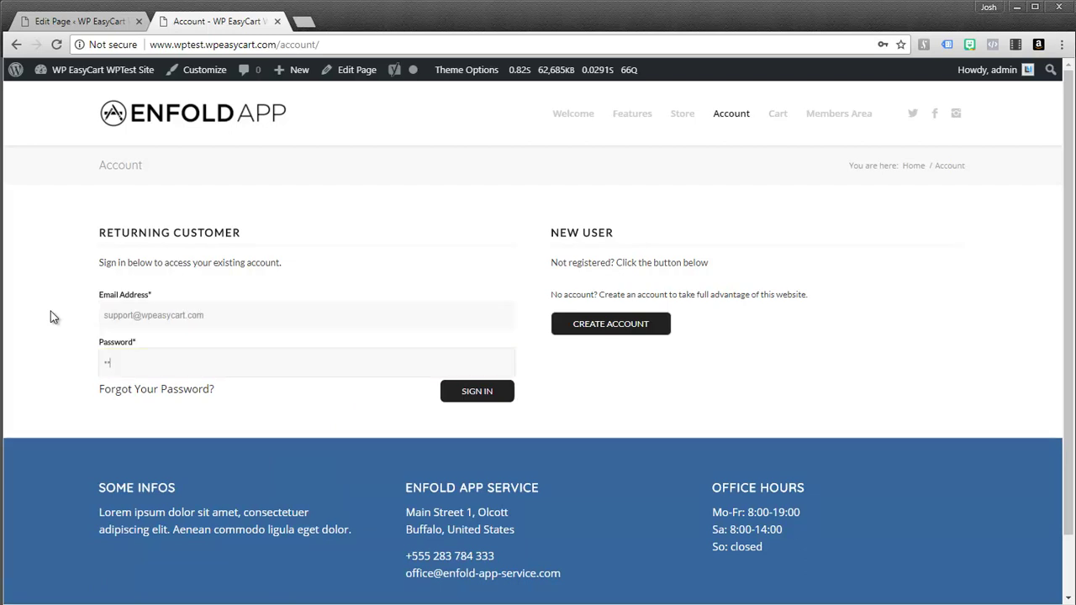
pyautogui.press('Return')
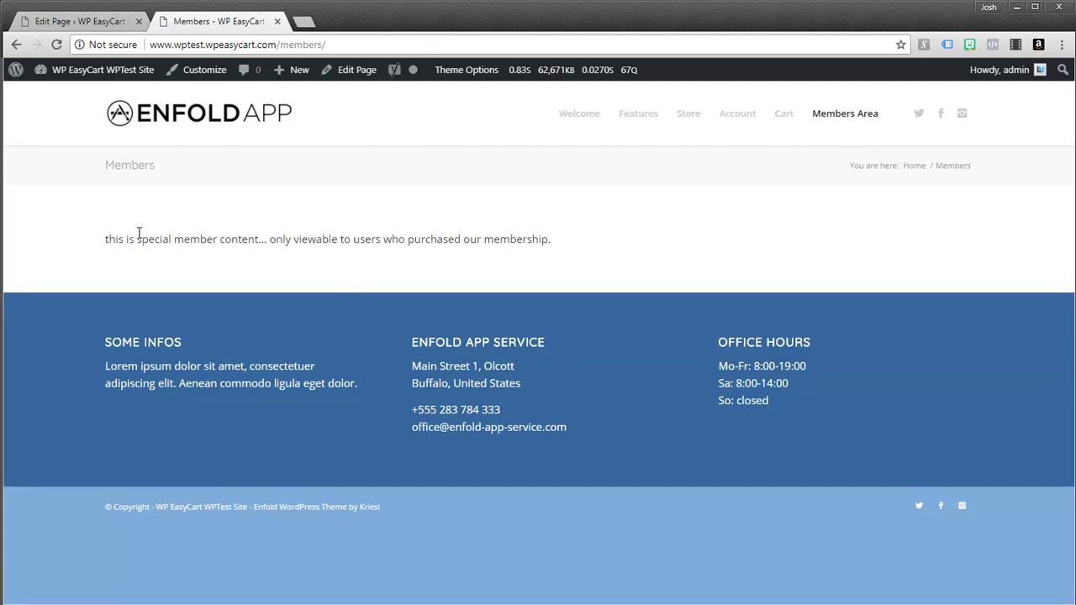
pyautogui.moveTo(233, 242); pyautogui.dragTo(572, 242)
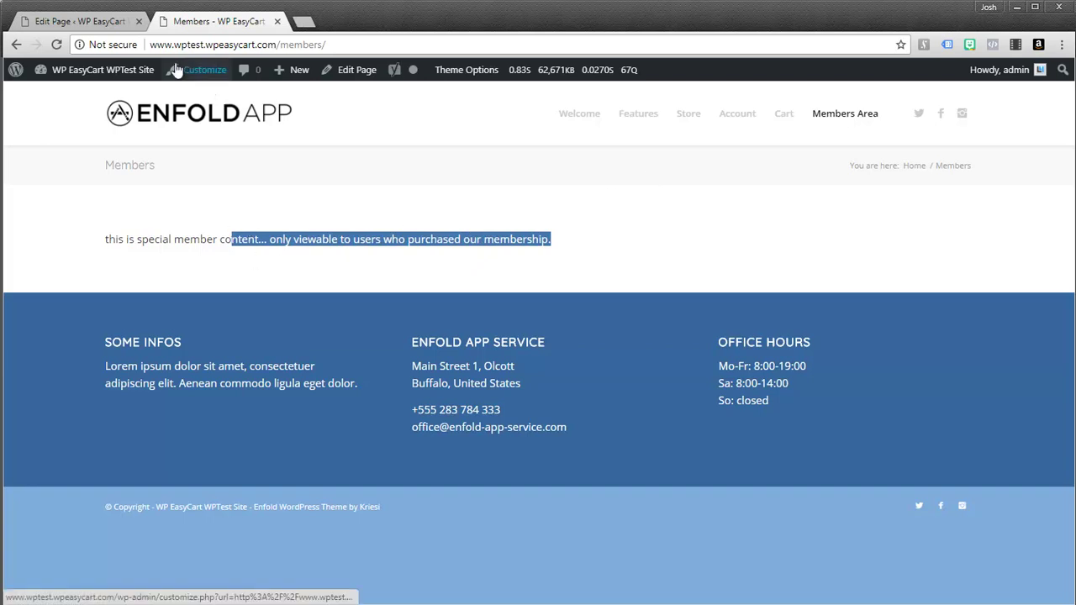
pyautogui.click(65, 25)
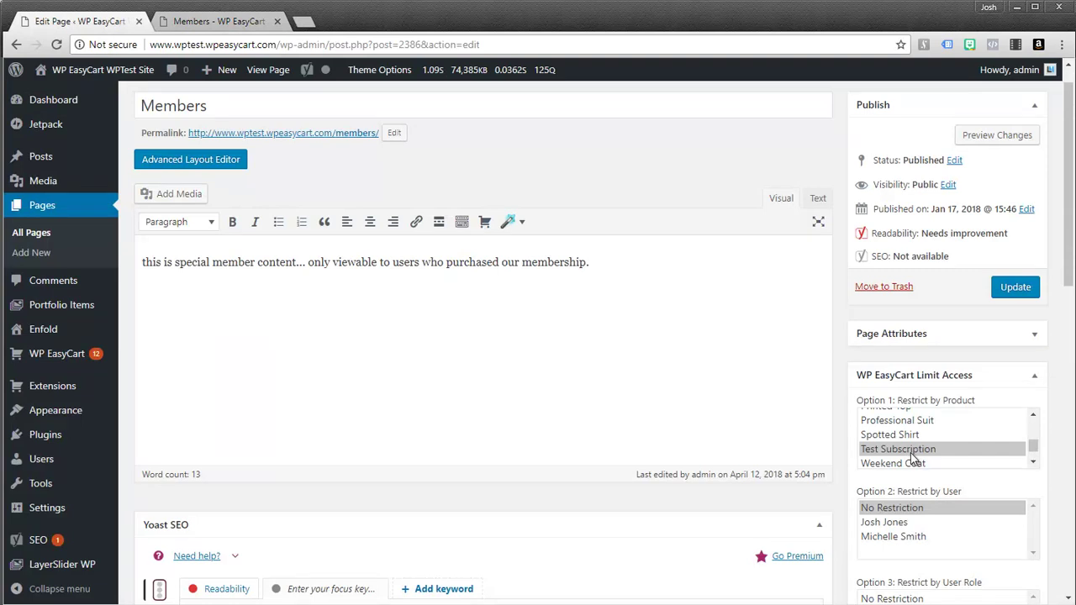
# Step: Browse the Limit Access product choices, selecting Heather Shirt then Printed Top
pyautogui.scroll(2, 1034, 446)
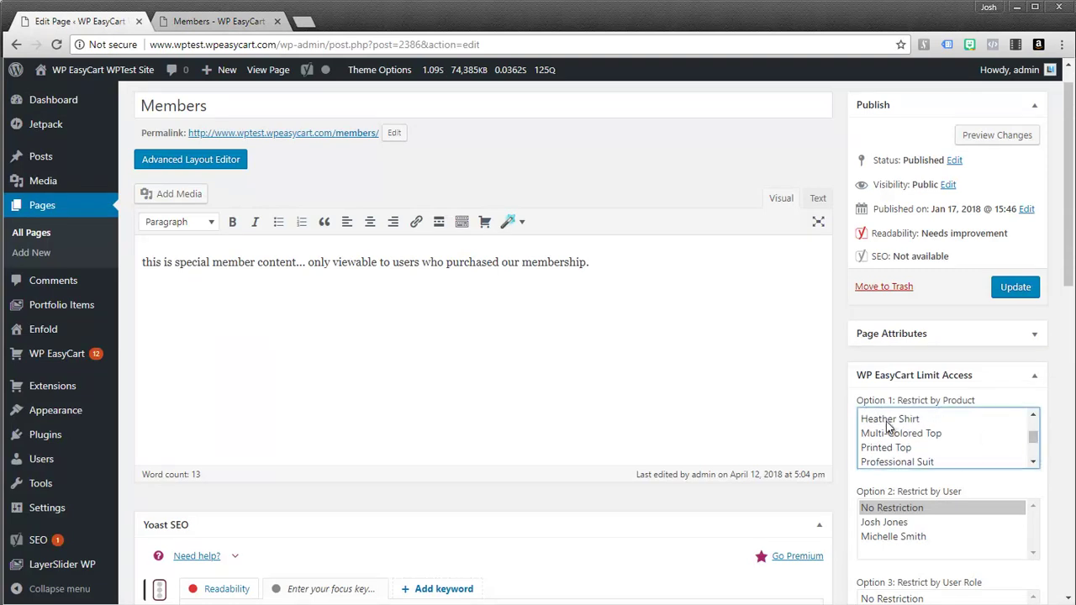
pyautogui.click(890, 420)
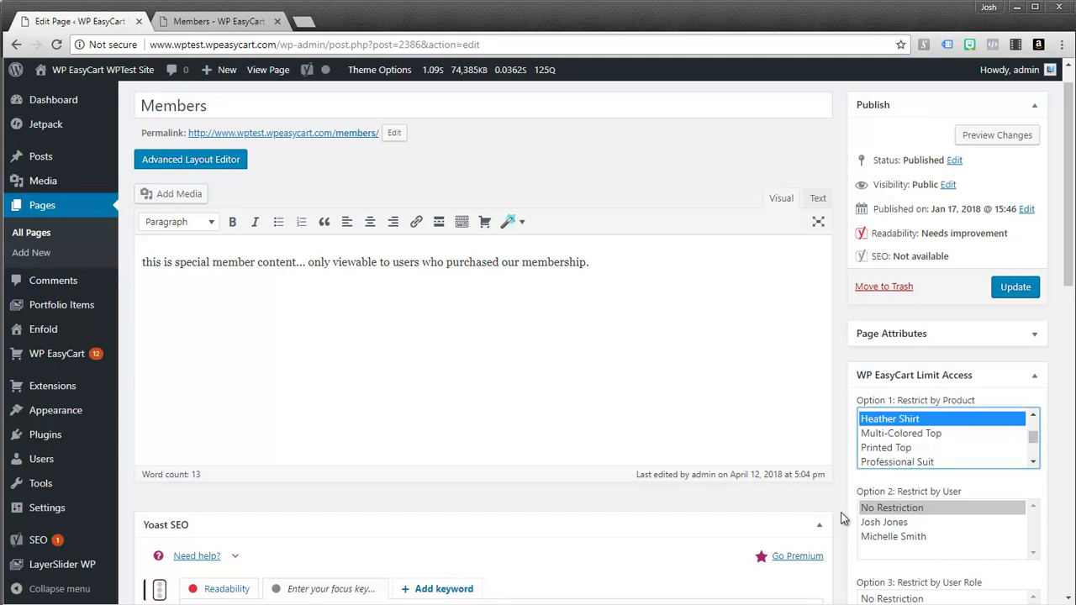
pyautogui.click(898, 448)
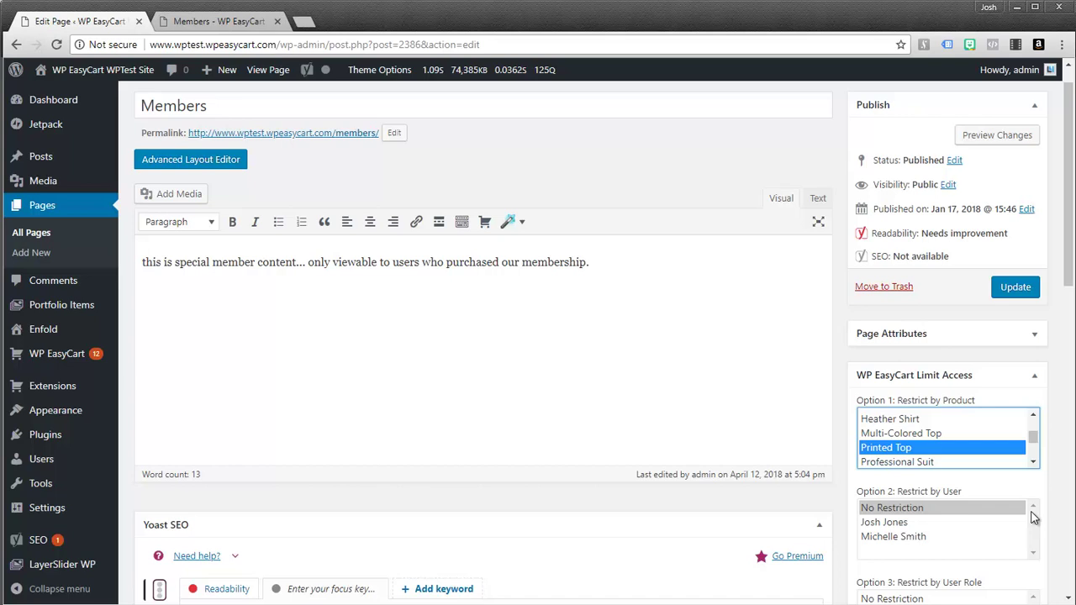
# Step: Click through the user restriction choices, then view the live Members page
pyautogui.click(908, 525)
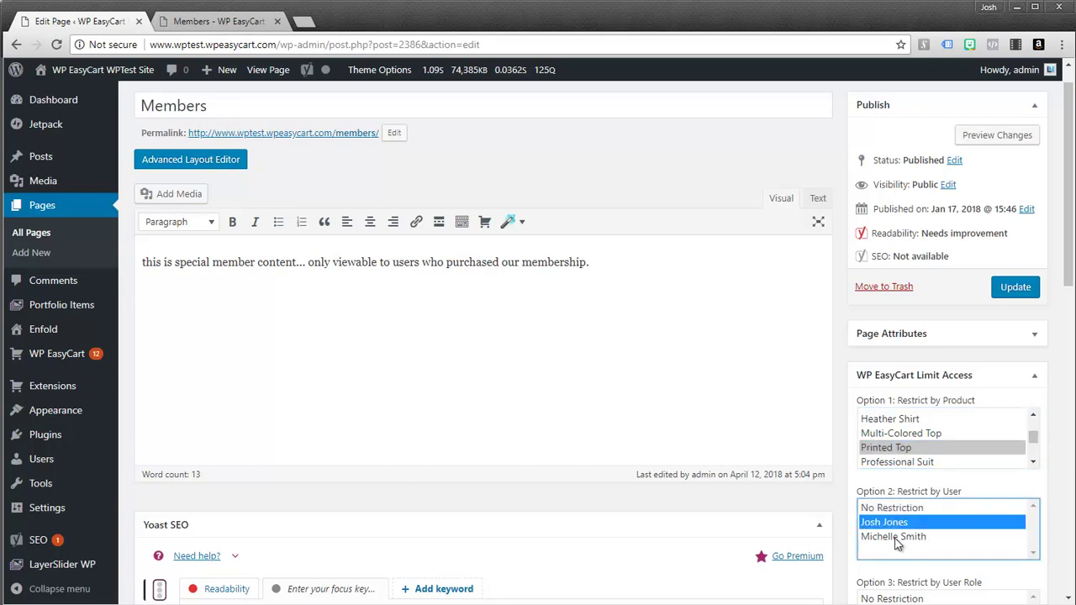
pyautogui.click(894, 538)
pyautogui.click(896, 525)
pyautogui.click(898, 538)
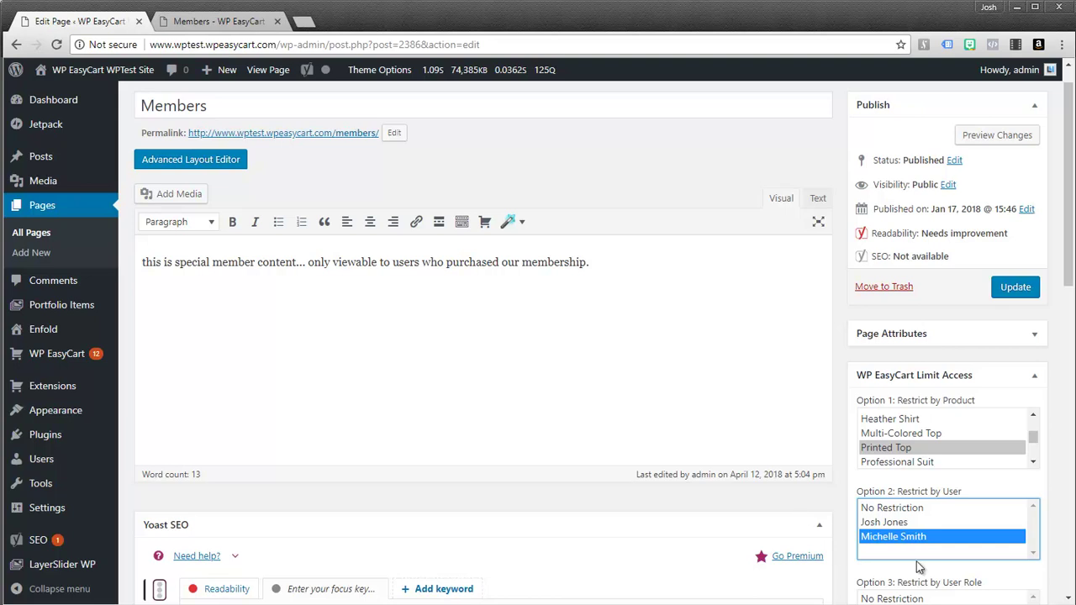
pyautogui.click(626, 391)
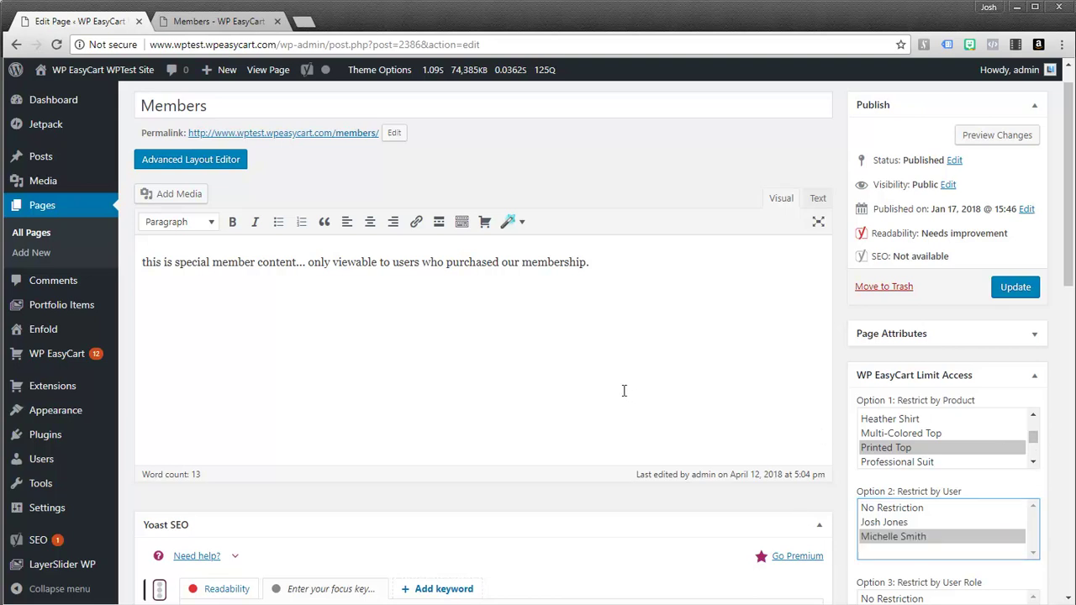
pyautogui.click(221, 25)
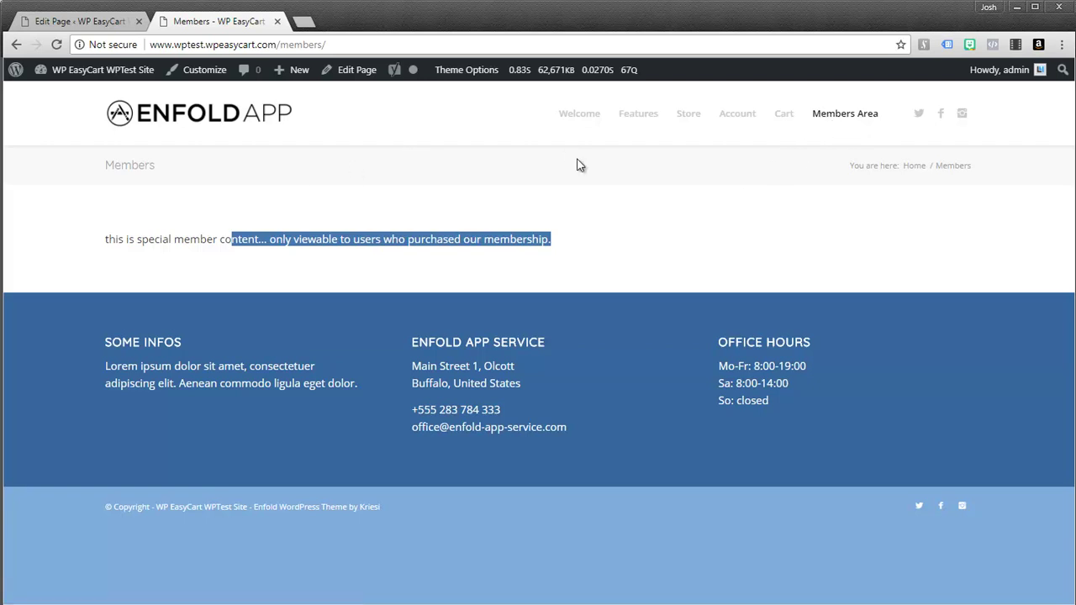
# Step: Browse the Store product listing, then return to the Members Area page
pyautogui.click(689, 118)
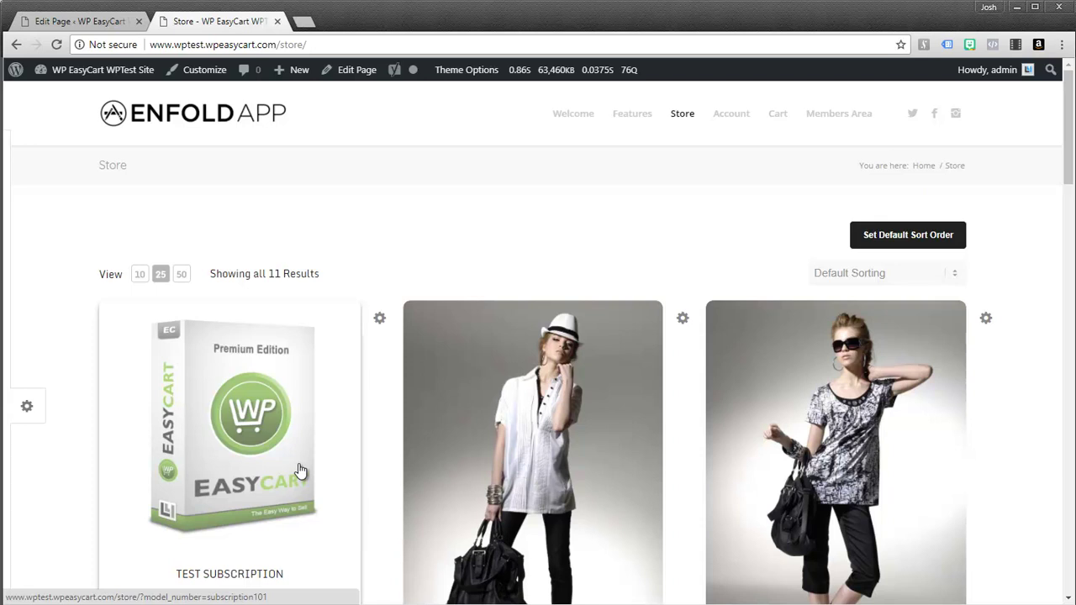
pyautogui.scroll(-4, 513, 491)
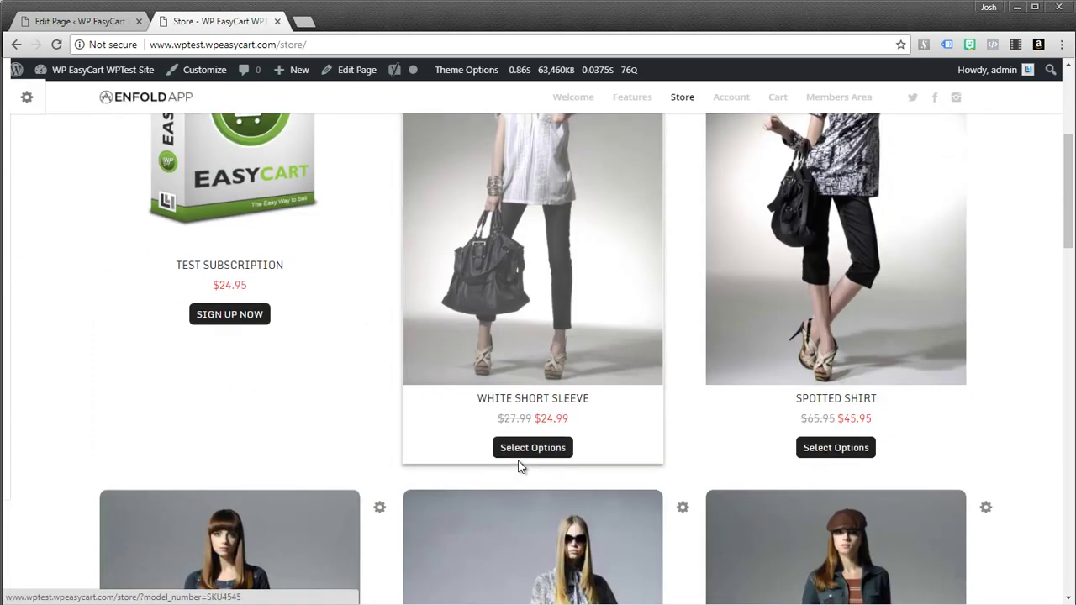
pyautogui.scroll(4, 653, 300)
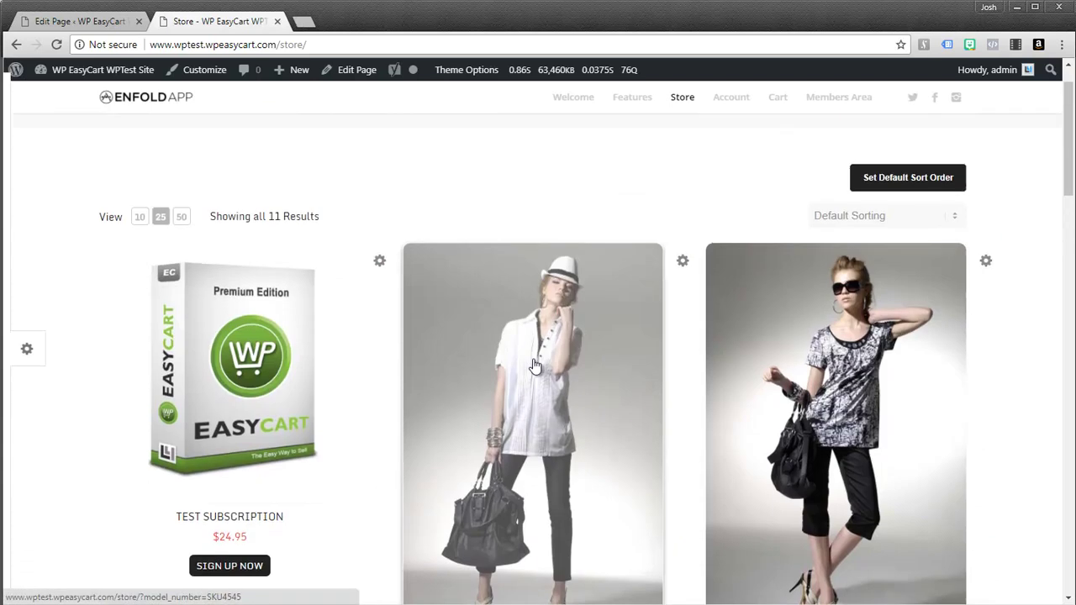
pyautogui.click(833, 116)
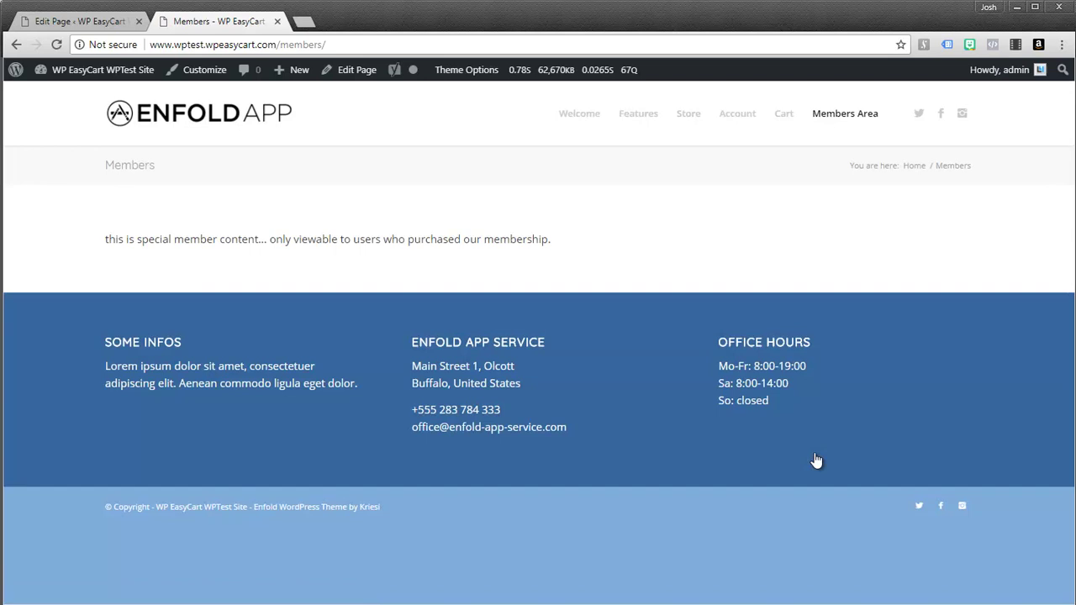
# Step: Scroll the Members page's Limit Access product list, check the live page, and return to the editor
pyautogui.click(69, 21)
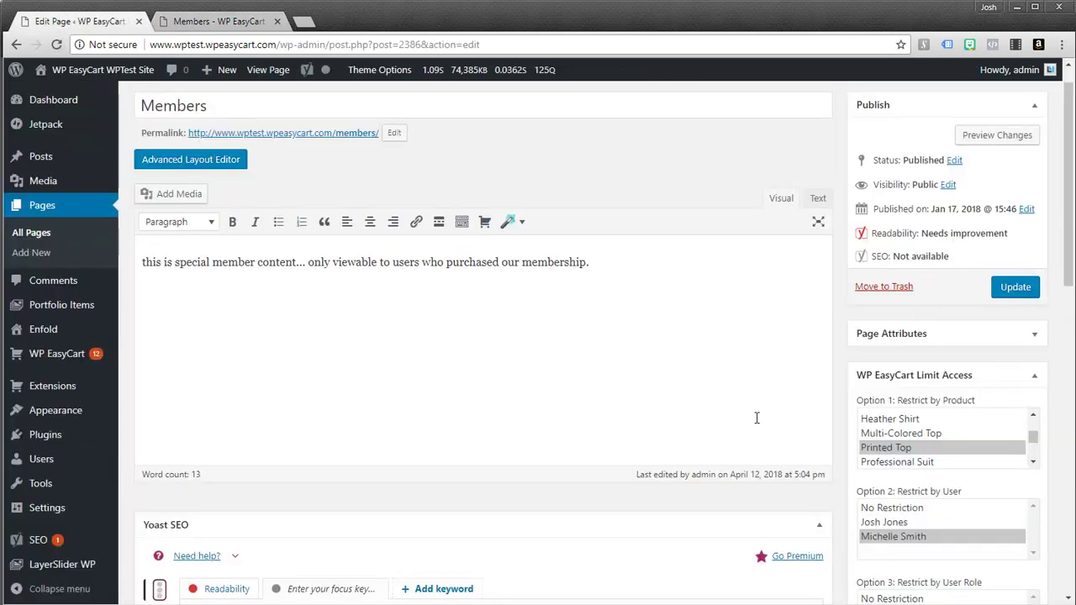
pyautogui.scroll(-3, 932, 420)
pyautogui.scroll(-3, 953, 328)
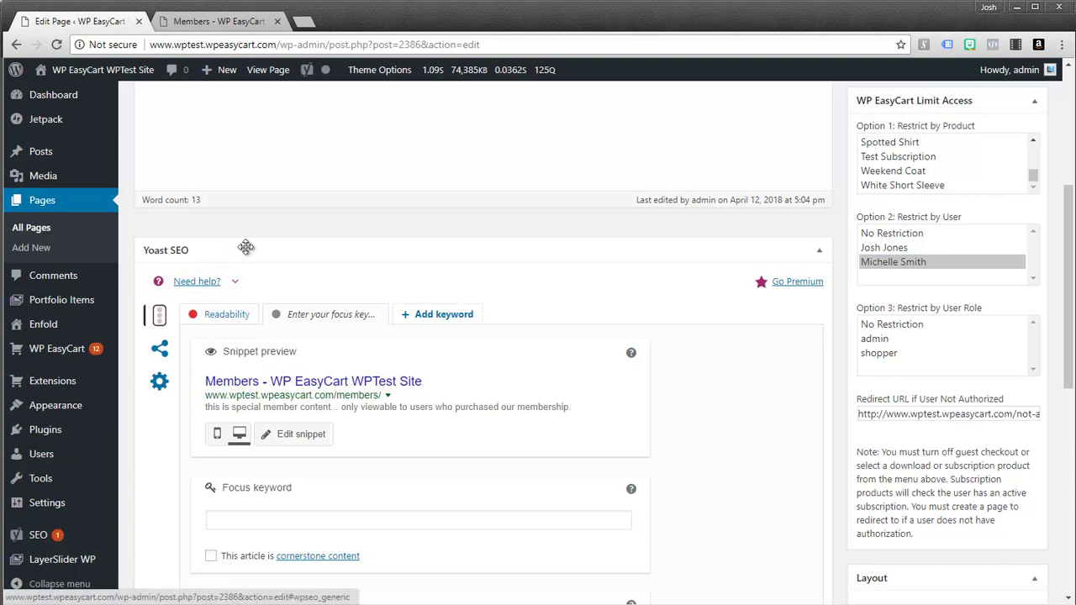
pyautogui.scroll(3, 334, 202)
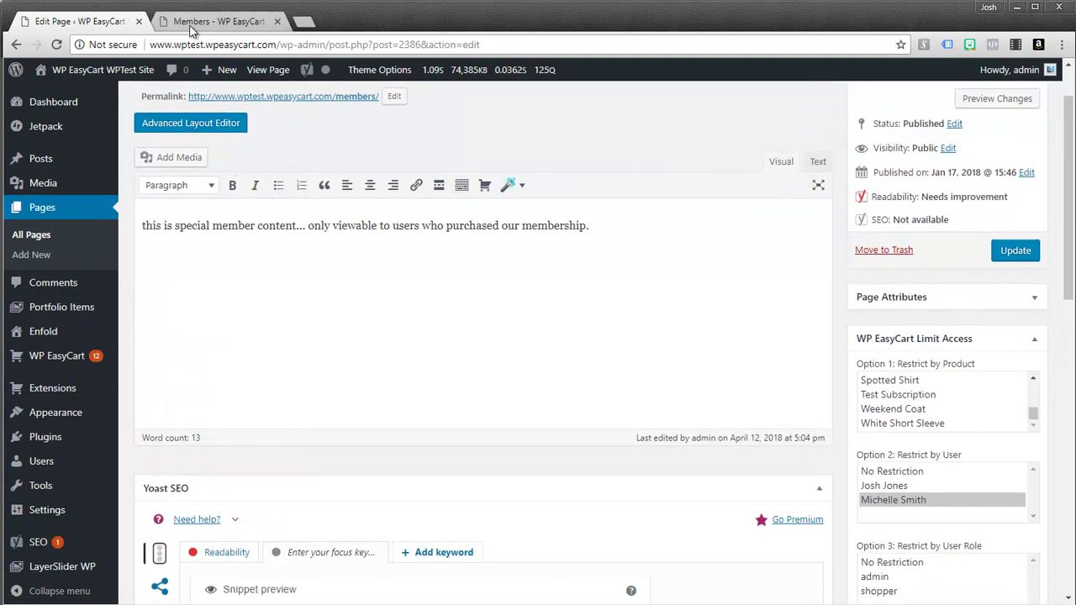
pyautogui.click(202, 21)
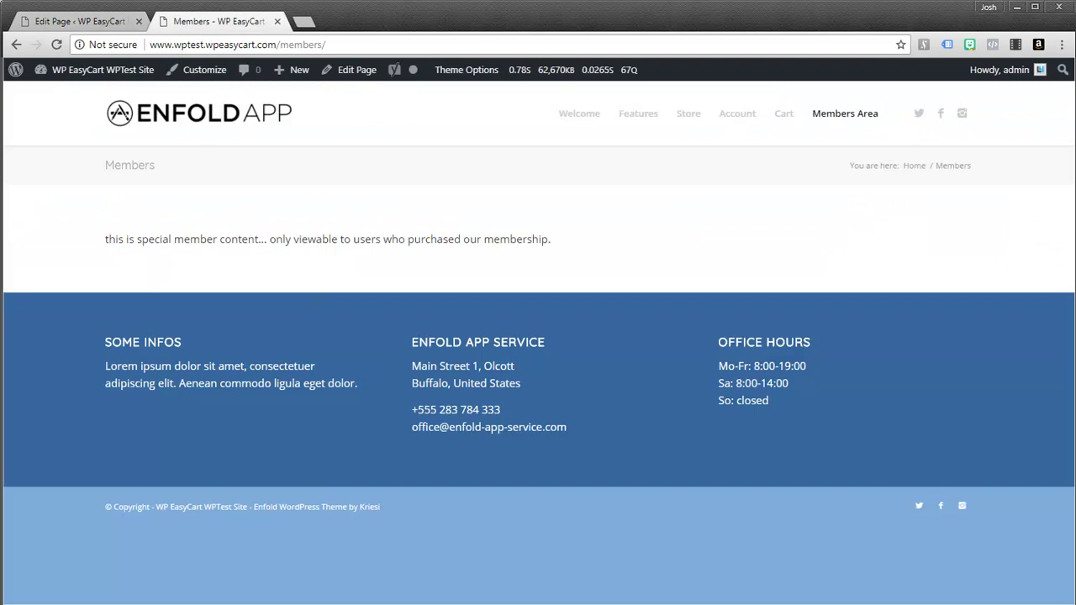
pyautogui.click(46, 23)
# Step: Open the Test Subscription product from the WP EasyCart product list and scroll to its option sections
pyautogui.moveTo(60, 363)
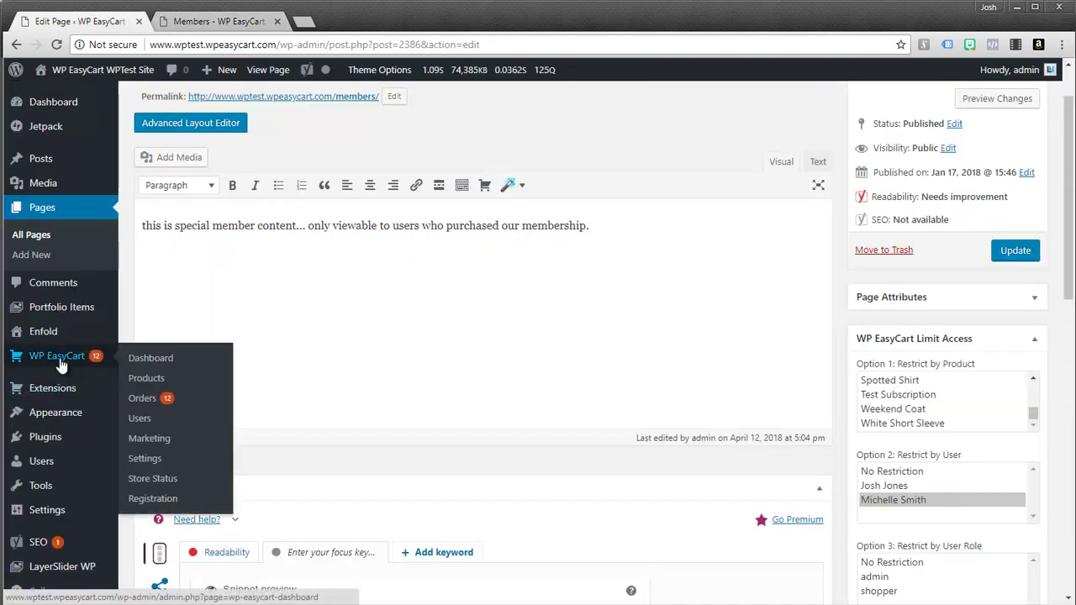
pyautogui.click(183, 386)
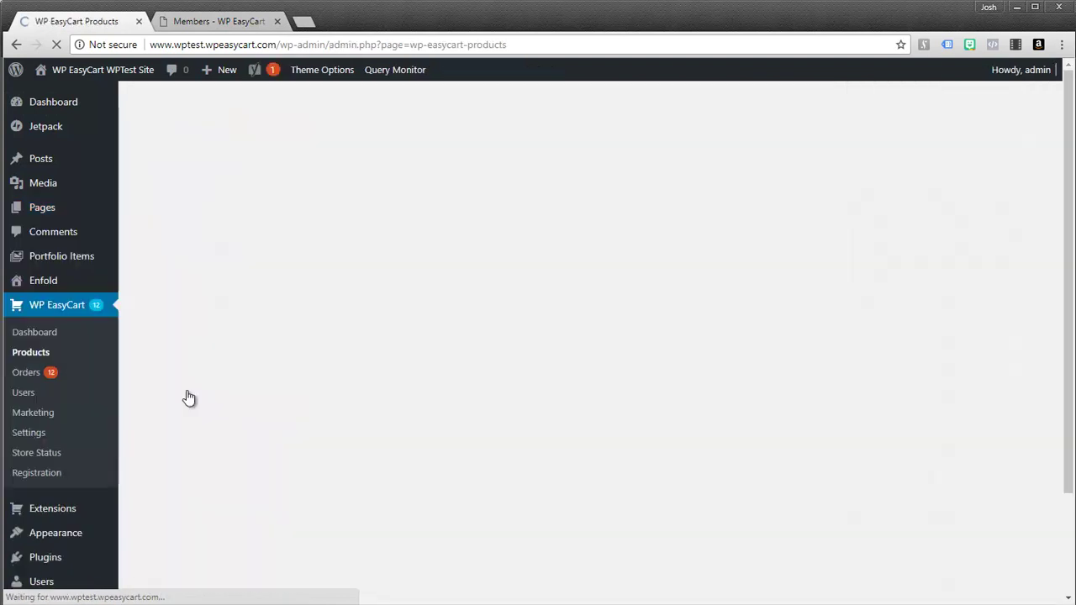
pyautogui.scroll(-2, 882, 445)
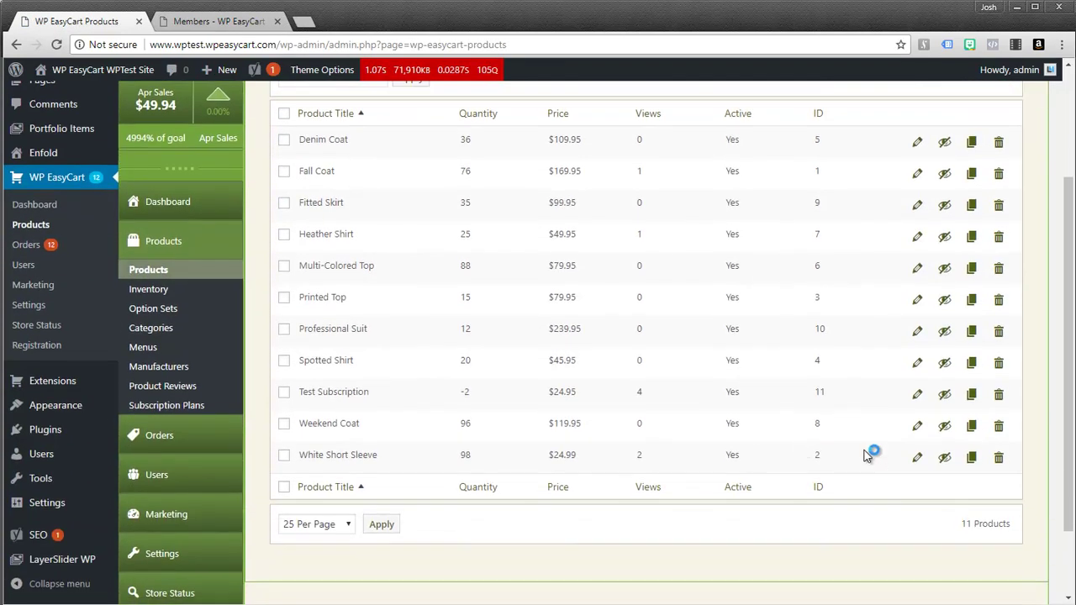
pyautogui.click(917, 396)
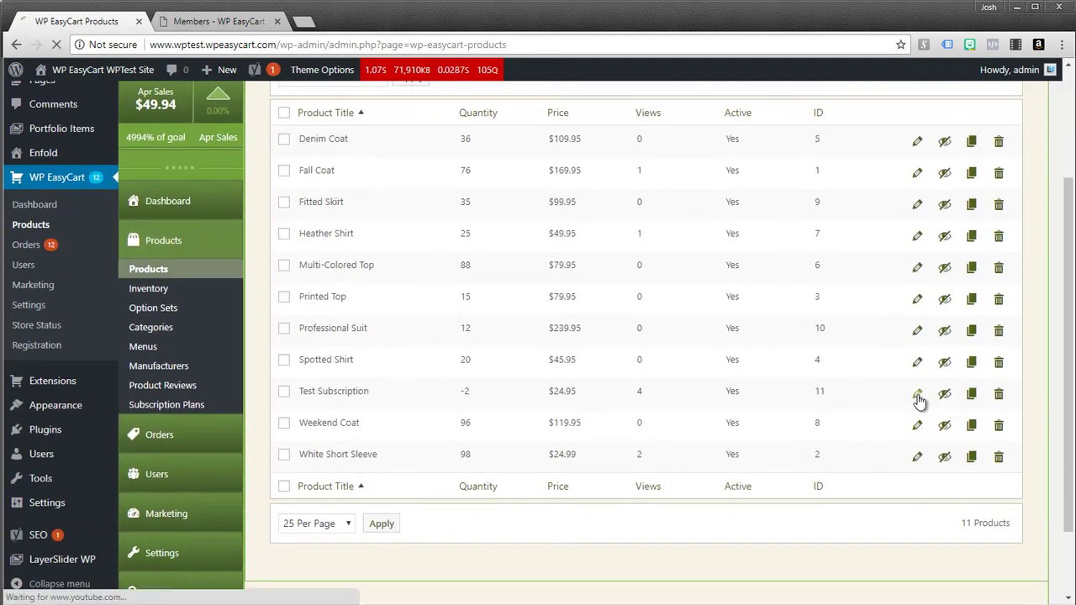
pyautogui.scroll(-3, 916, 387)
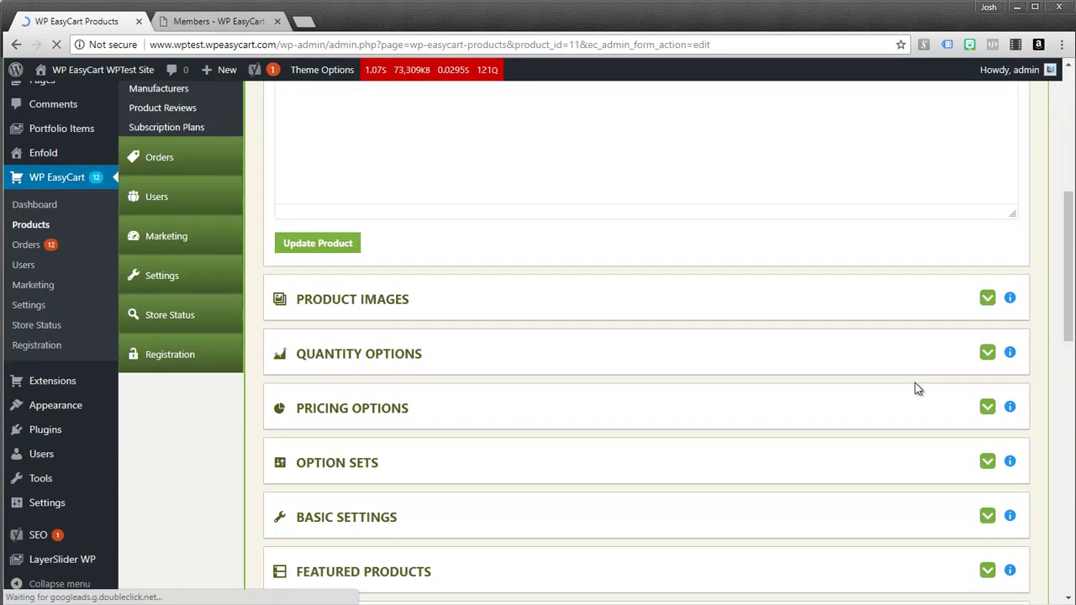
pyautogui.scroll(-15, 917, 387)
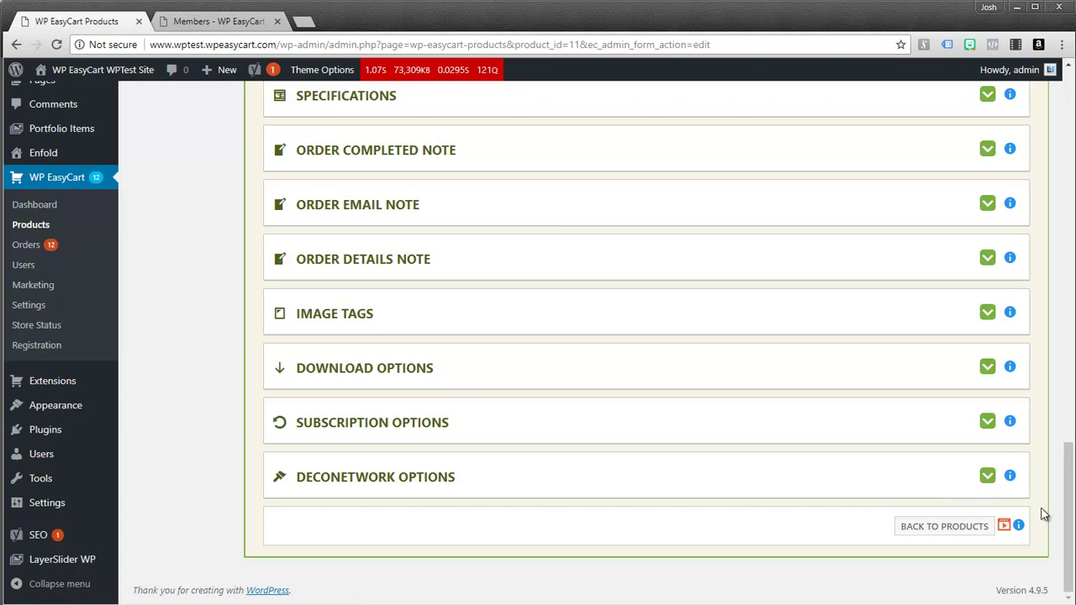
# Step: Expand and collapse the Order Email Note and Order Completed Note panels to inspect them
pyautogui.moveTo(1071, 506); pyautogui.dragTo(1070, 452)
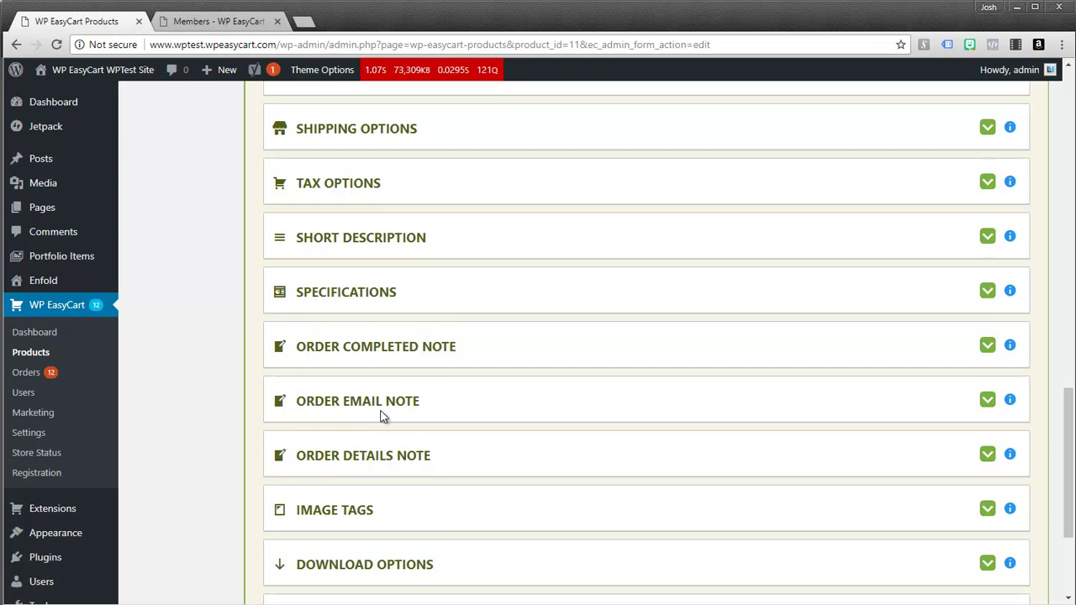
pyautogui.click(988, 401)
pyautogui.scroll(-2, 963, 429)
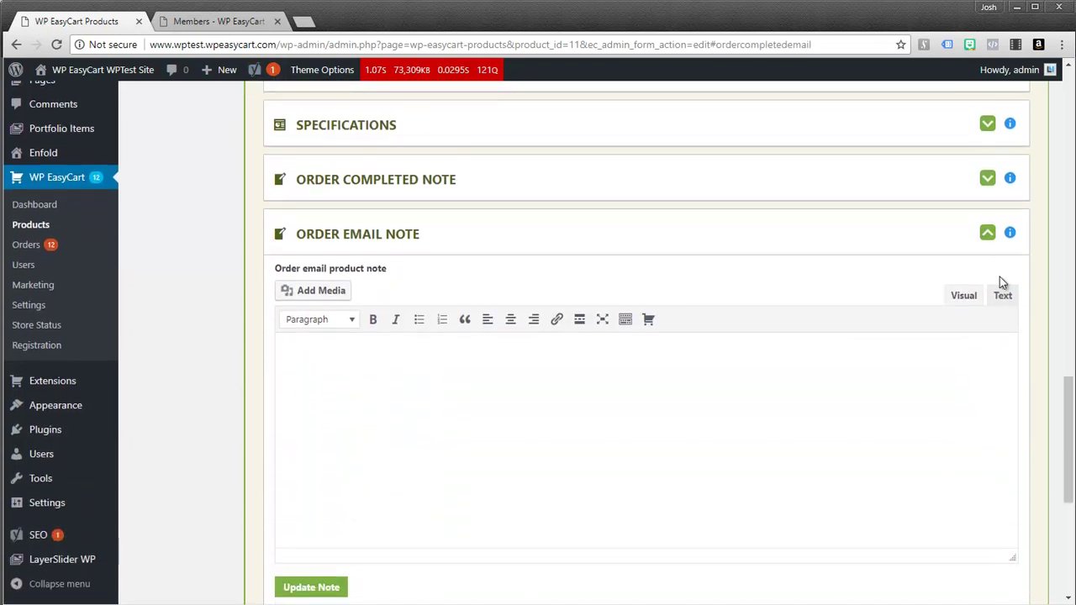
pyautogui.click(987, 233)
pyautogui.click(987, 179)
pyautogui.click(987, 179)
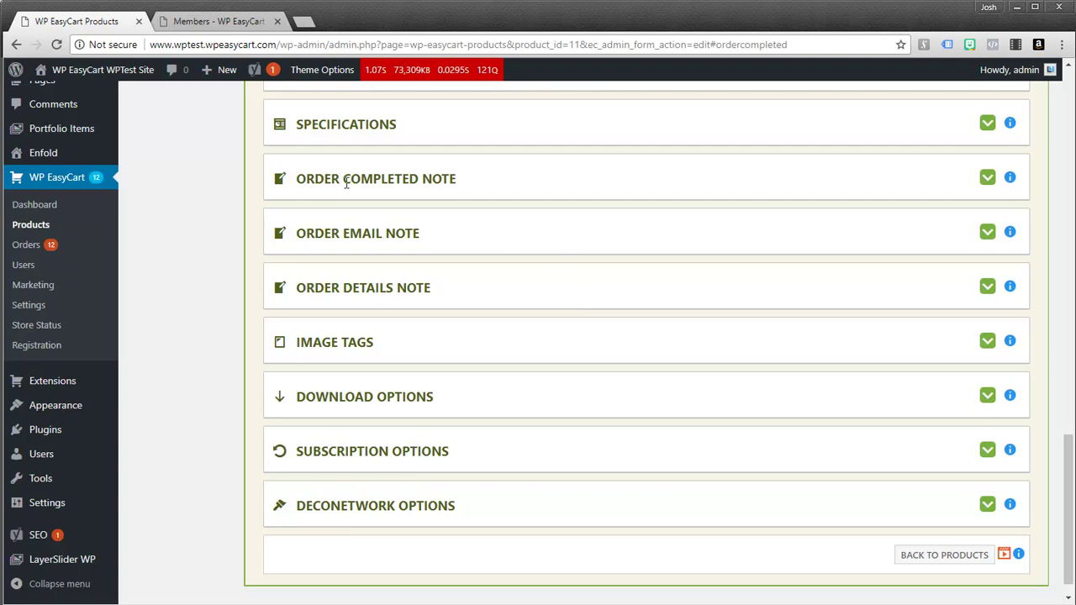
# Step: Highlight the ORDER COMPLETED NOTE, ORDER EMAIL NOTE and ORDER DETAILS NOTE headings
pyautogui.moveTo(296, 178); pyautogui.dragTo(452, 177)
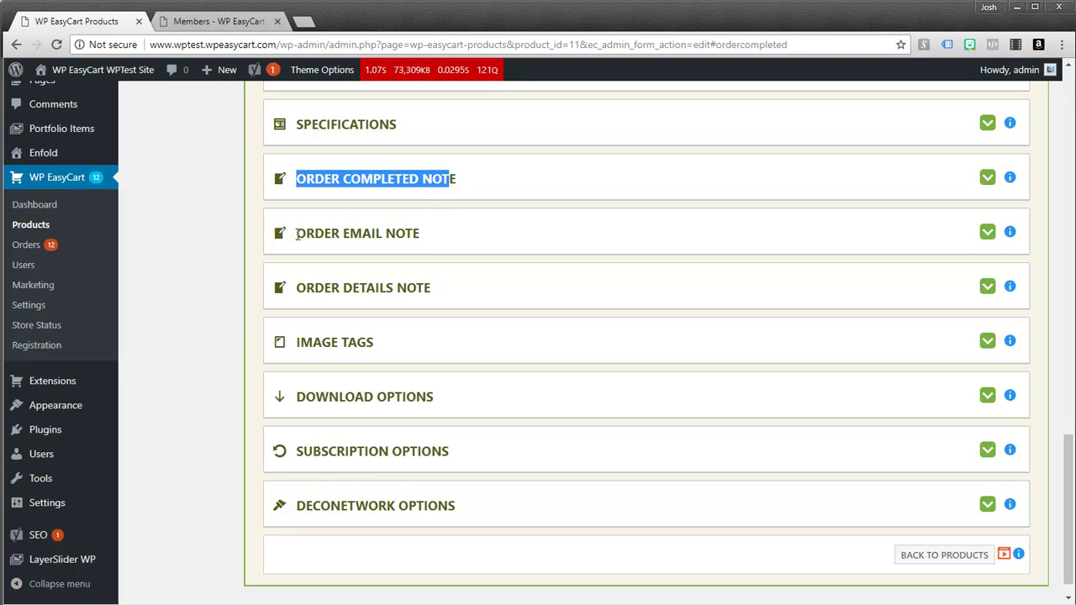
pyautogui.moveTo(296, 233); pyautogui.dragTo(386, 234)
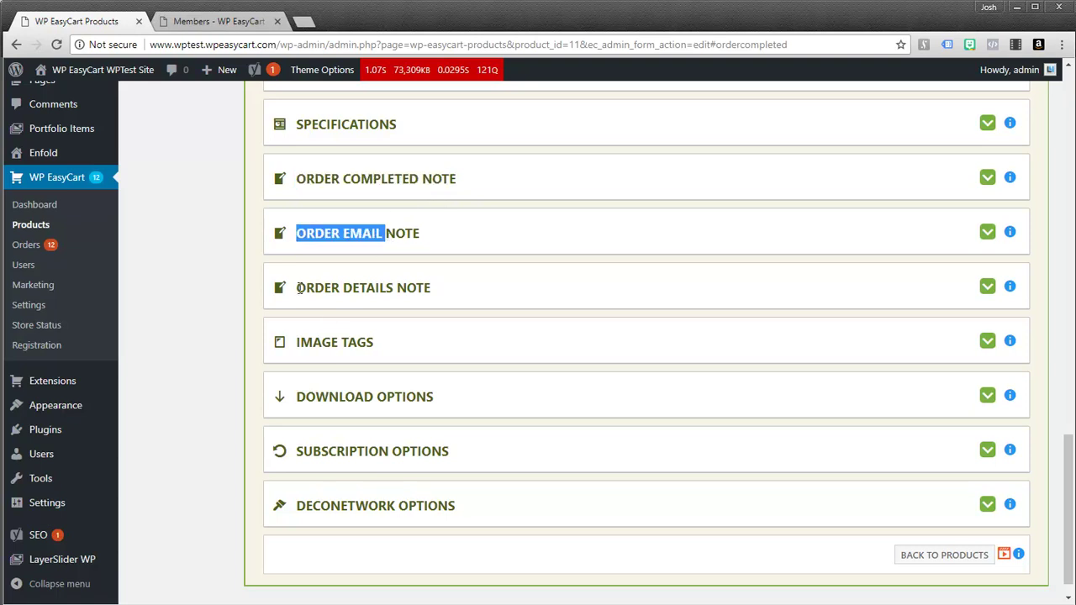
pyautogui.moveTo(297, 288); pyautogui.dragTo(392, 290)
# Step: Switch to the live storefront and open the Account page showing the Test Subscription ($24.95) order
pyautogui.click(225, 26)
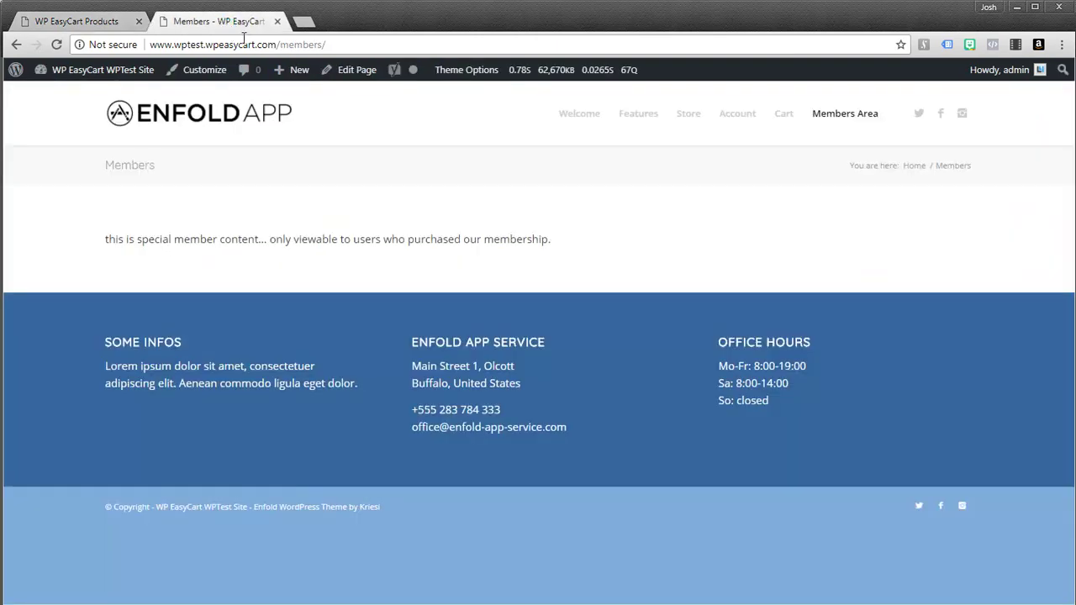
pyautogui.click(739, 124)
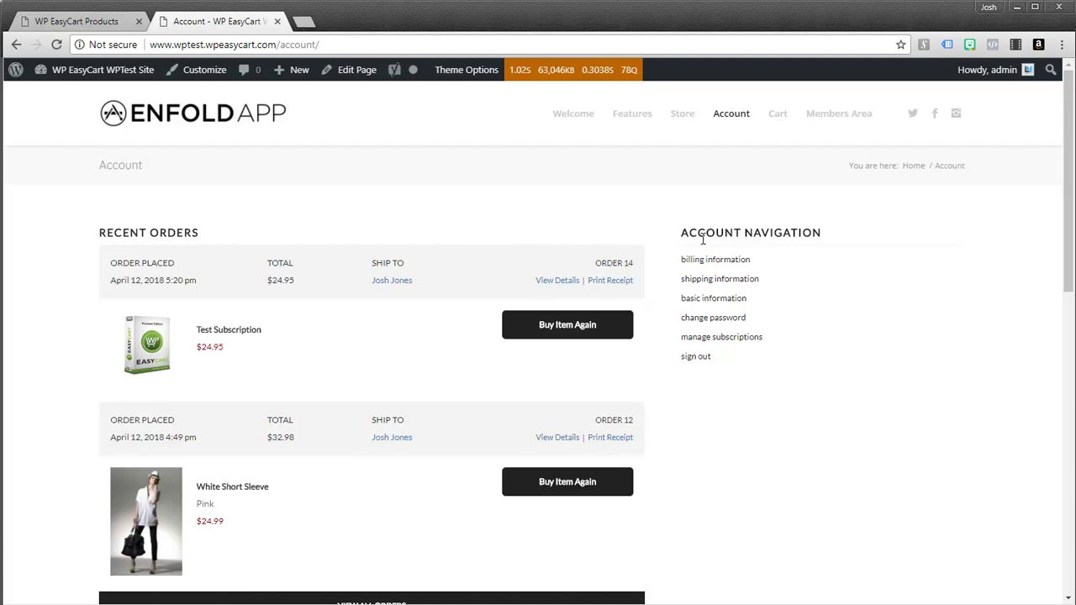
# Step: Open subscription management, highlight the active and canceled sections, and view the active Test Subscription's details
pyautogui.click(733, 344)
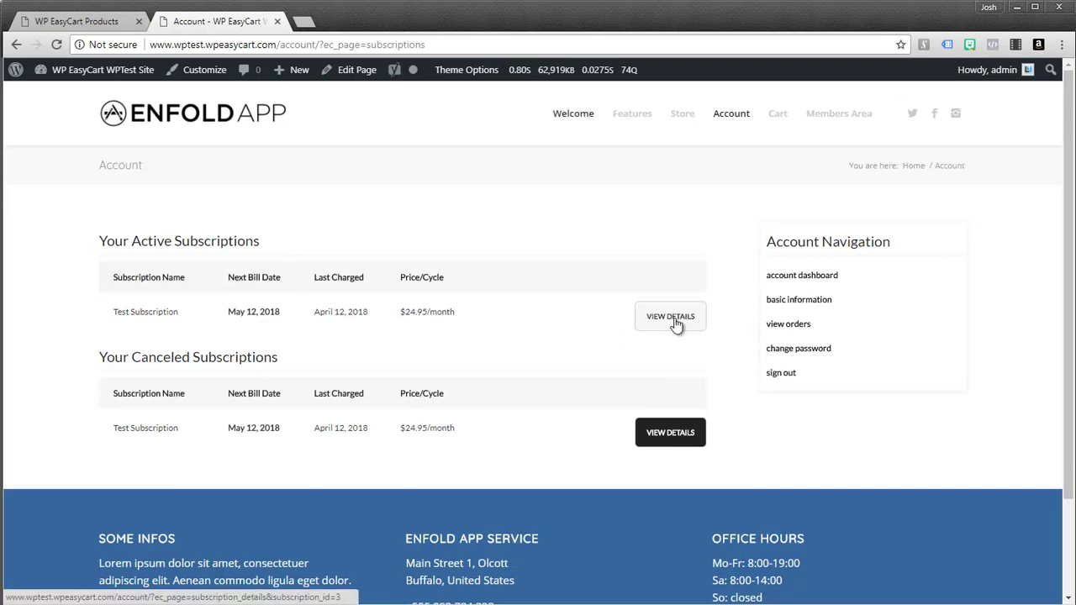
pyautogui.moveTo(223, 246); pyautogui.dragTo(98, 242)
pyautogui.moveTo(280, 355); pyautogui.dragTo(332, 373)
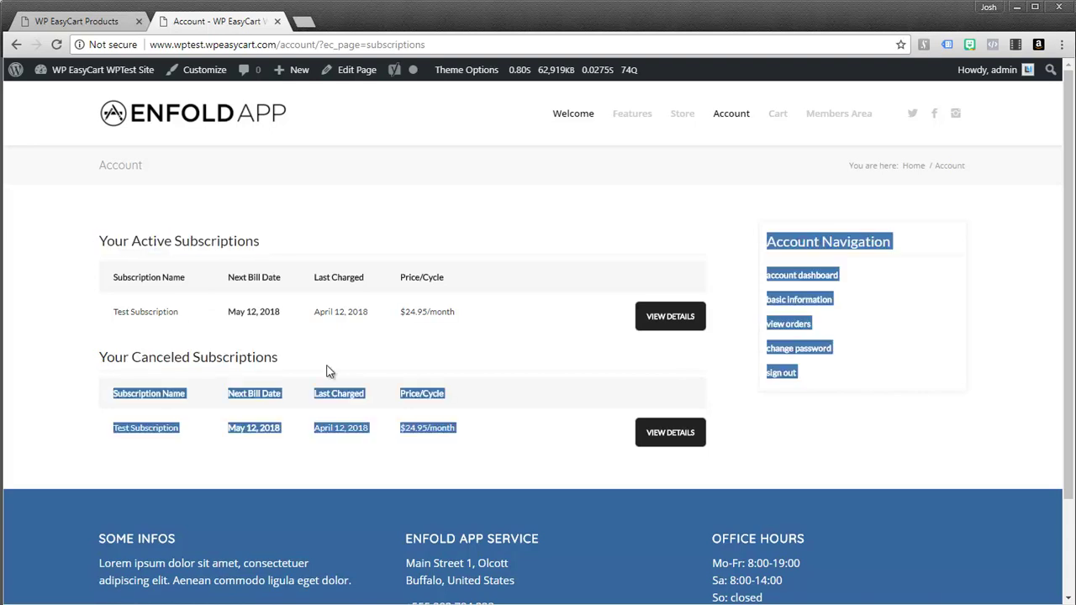
pyautogui.click(664, 328)
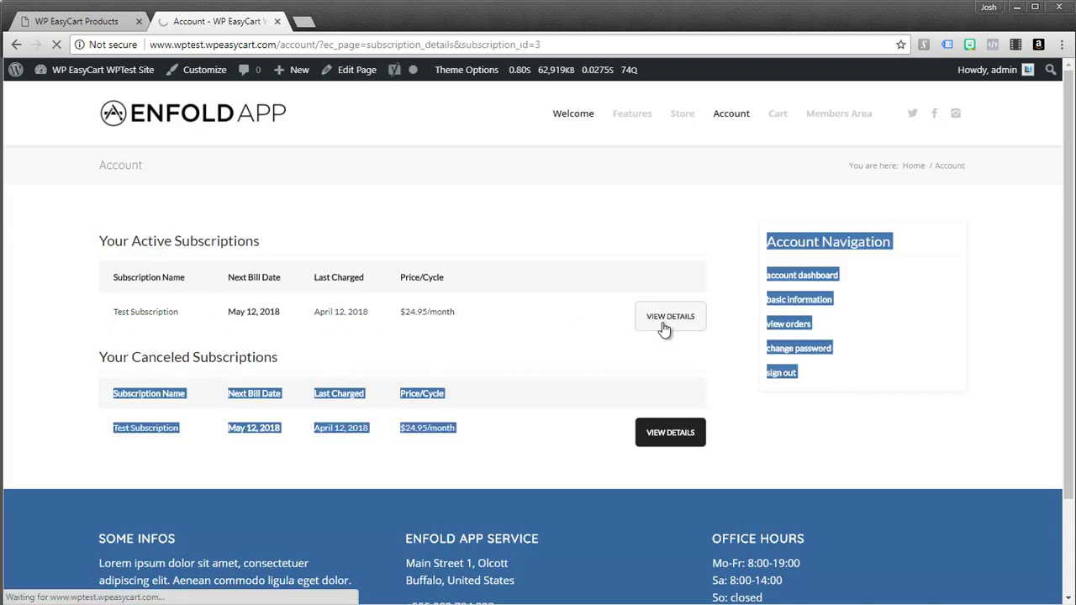